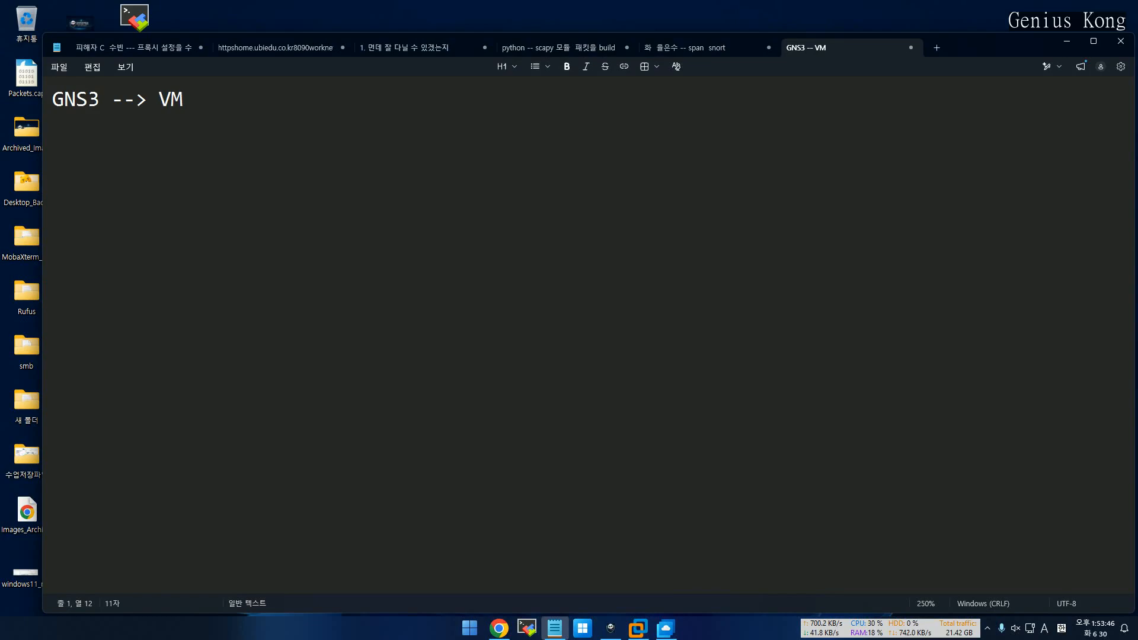
Append ' 설치하는 과정' in Korean to the GNS3 --> VM heading and start a new line below
{"action": "key", "text": "Hangul"}
{"action": "type", "text": "설치하는 "}
{"action": "type", "text": "과정을"}
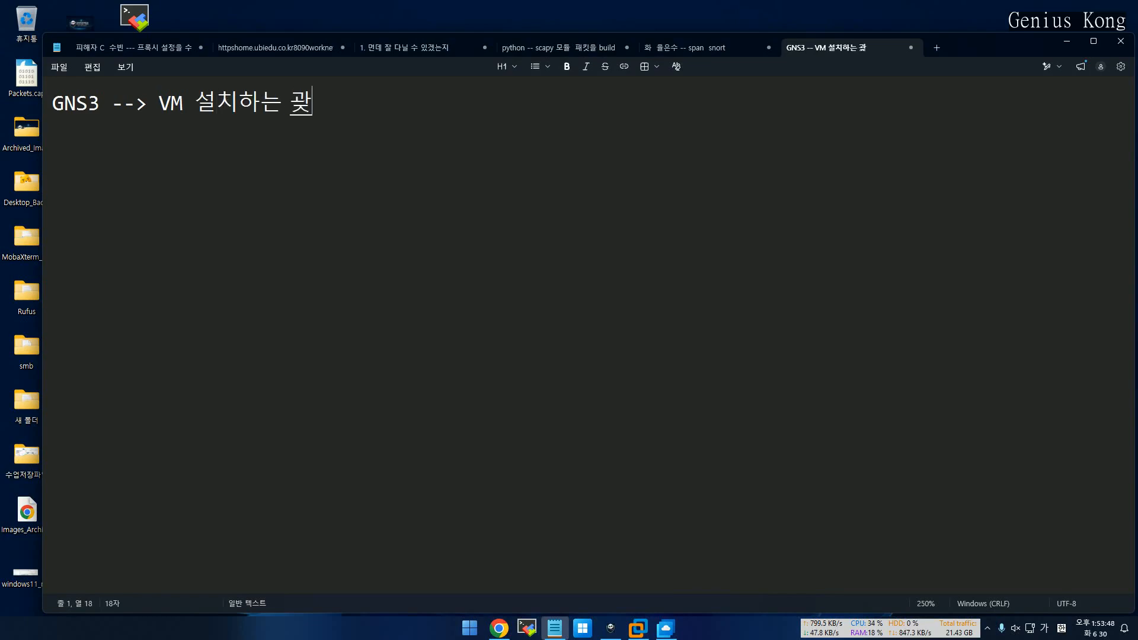
{"action": "key", "text": "BackSpace"}
{"action": "key", "text": "BackSpace"}
{"action": "key", "text": "Return"}
{"action": "key", "text": "Return"}
In the GNS3 VM console menu, choose the Network option and accept the reboot warning
{"action": "left_click", "coordinate": [637, 627]}
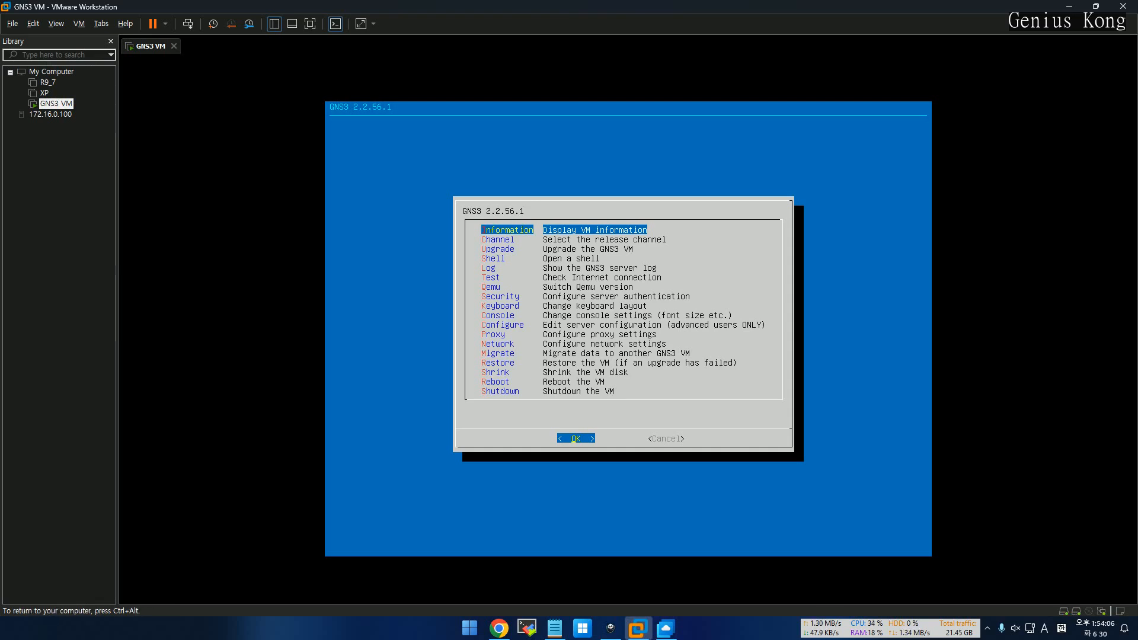
{"action": "key", "text": "Down"}
{"action": "key", "text": "Down"}
{"action": "key", "text": "Down"}
{"action": "key", "text": "Down"}
{"action": "key", "text": "Down"}
{"action": "key", "text": "Down"}
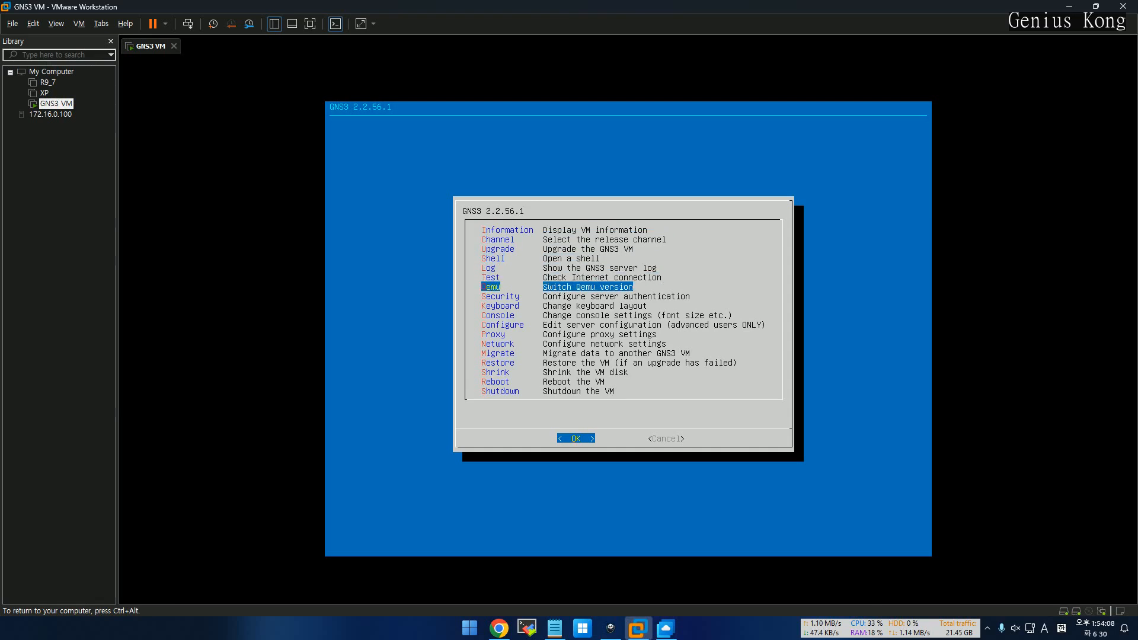
{"action": "key", "text": "Down"}
{"action": "key", "text": "Down"}
{"action": "key", "text": "Down"}
{"action": "key", "text": "Down"}
{"action": "key", "text": "Down"}
{"action": "key", "text": "Down"}
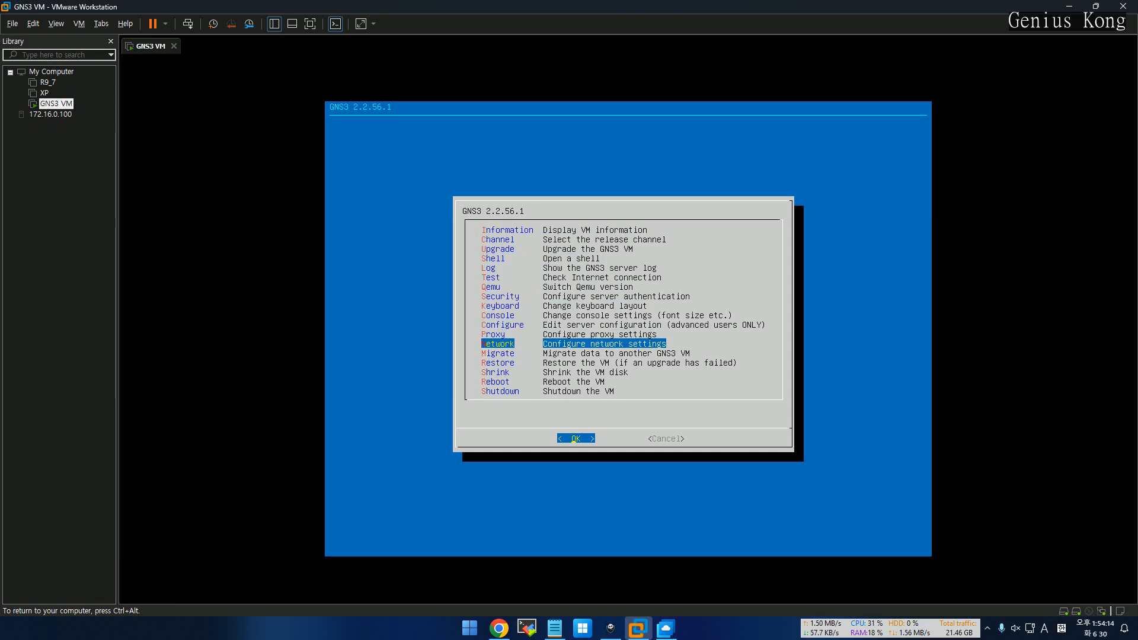
{"action": "key", "text": "Return"}
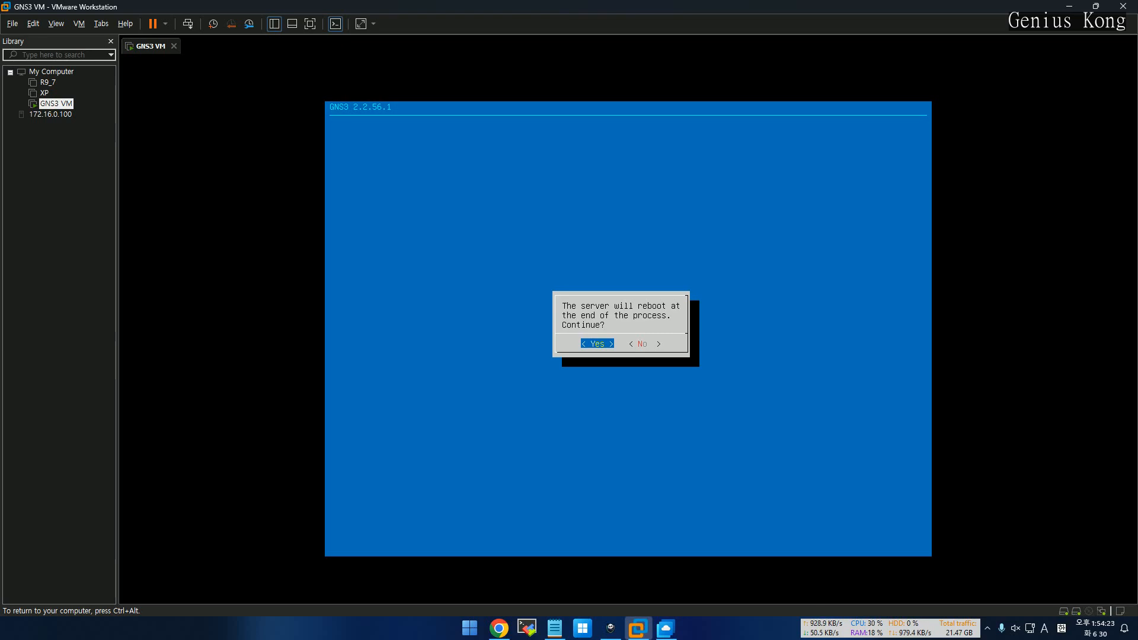
{"action": "key", "text": "Return"}
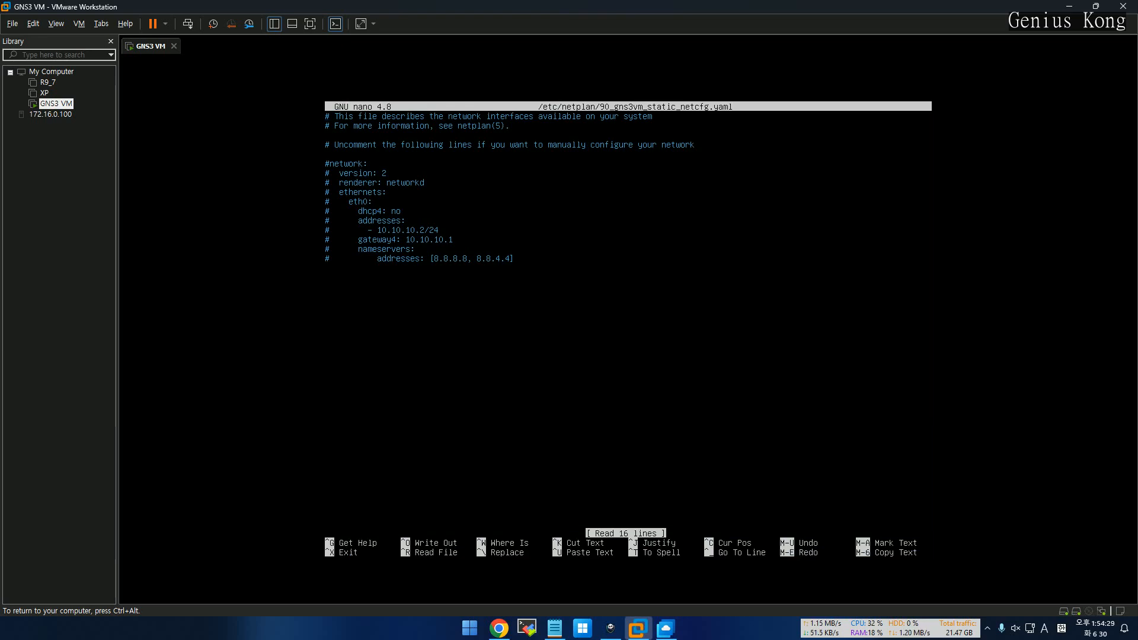
Uncomment the static network block (network, version, renderer, ethernets, eth0, addresses, gateway, nameservers) in netplan
{"action": "key", "text": "Delete"}
{"action": "key", "text": "Down"}
{"action": "key", "text": "Delete"}
{"action": "key", "text": "Down"}
{"action": "key", "text": "Delete"}
{"action": "key", "text": "Down"}
{"action": "key", "text": "Delete"}
{"action": "key", "text": "Down"}
{"action": "key", "text": "Delete"}
{"action": "key", "text": "Down"}
{"action": "key", "text": "Delete"}
{"action": "key", "text": "Down"}
{"action": "key", "text": "Delete"}
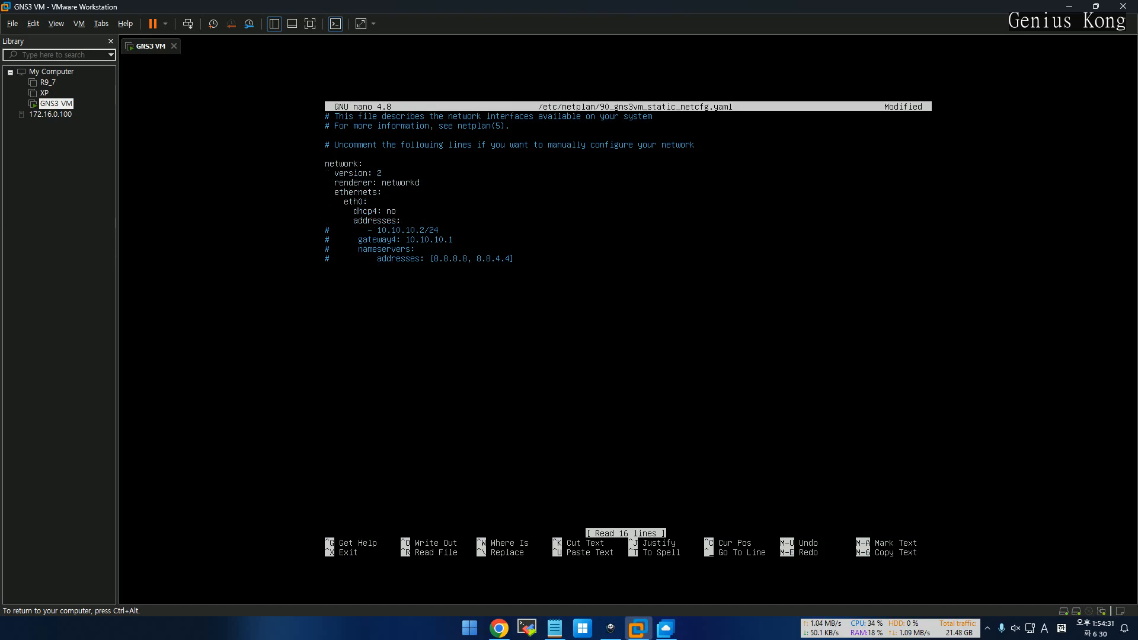
{"action": "key", "text": "Down"}
{"action": "key", "text": "Delete"}
{"action": "key", "text": "Down"}
{"action": "key", "text": "Delete"}
{"action": "key", "text": "Down"}
{"action": "key", "text": "Delete"}
{"action": "key", "text": "Down"}
{"action": "key", "text": "Delete"}
{"action": "key", "text": "Up"}
{"action": "key", "text": "Up"}
{"action": "key", "text": "Up"}
{"action": "key", "text": "Up"}
{"action": "key", "text": "Up"}
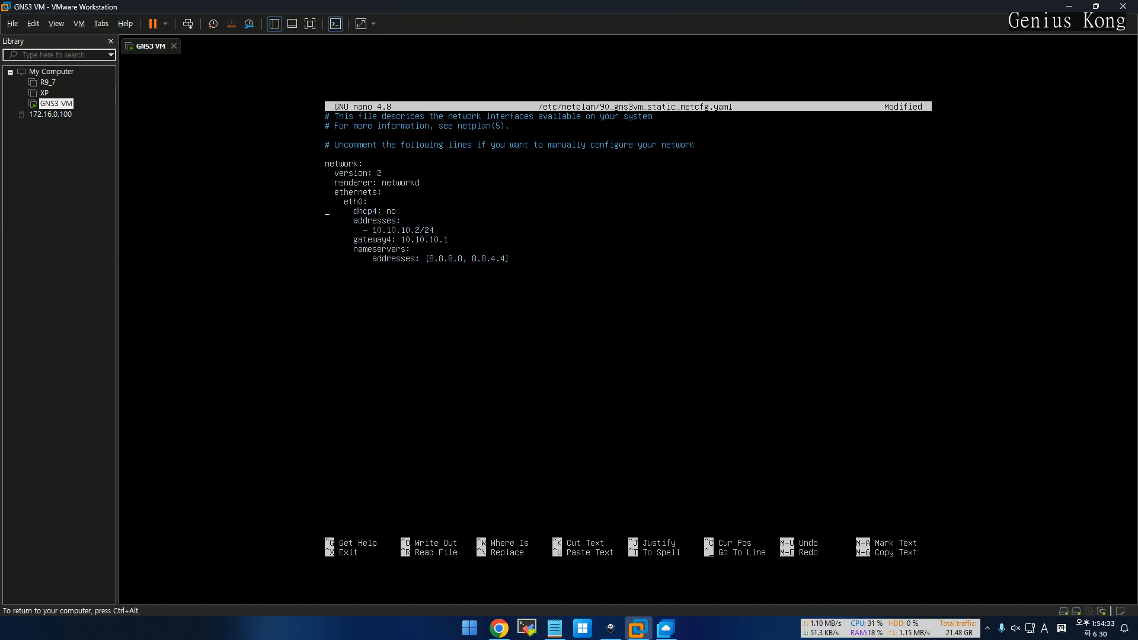
{"action": "key", "text": "Right"}
{"action": "key", "text": "Right"}
{"action": "key", "text": "Right"}
{"action": "key", "text": "Right"}
{"action": "key", "text": "Right"}
{"action": "key", "text": "Right"}
{"action": "key", "text": "Right"}
{"action": "key", "text": "Right"}
{"action": "key", "text": "Right"}
{"action": "key", "text": "Right"}
{"action": "key", "text": "Delete"}
{"action": "key", "text": "Delete"}
{"action": "key", "text": "Delete"}
Change the address to 172.16.0.15/16 and gateway4 to 172.16.0.1, then save the file
{"action": "key", "text": "BackSpace"}
{"action": "key", "text": "BackSpace"}
{"action": "key", "text": "BackSpace"}
{"action": "key", "text": "BackSpace"}
{"action": "key", "text": "BackSpace"}
{"action": "key", "text": "BackSpace"}
{"action": "key", "text": "BackSpace"}
{"action": "key", "text": "BackSpace"}
{"action": "key", "text": "BackSpace"}
{"action": "type", "text": "72.16.0.15/16"}
{"action": "key", "text": "BackSpace"}
{"action": "key", "text": "BackSpace"}
{"action": "key", "text": "BackSpace"}
{"action": "key", "text": "BackSpace"}
{"action": "key", "text": "BackSpace"}
{"action": "key", "text": "BackSpace"}
{"action": "key", "text": "BackSpace"}
{"action": "key", "text": "BackSpace"}
{"action": "type", "text": "72.1"}
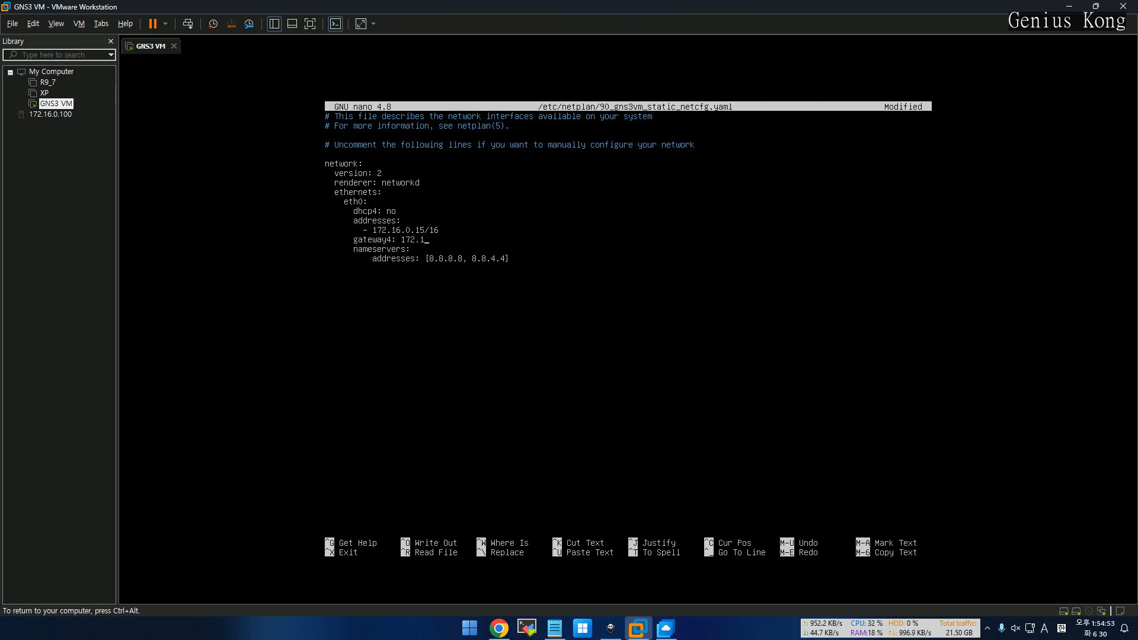
{"action": "type", "text": "6.0.1"}
{"action": "key", "text": "Down"}
{"action": "key", "text": "ctrl+o"}
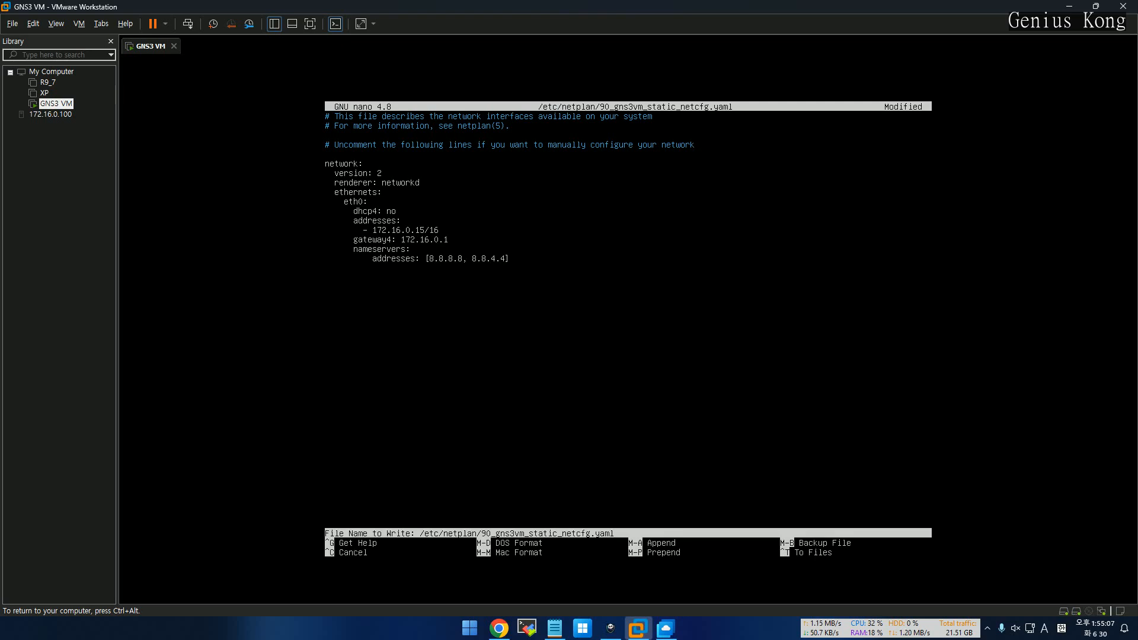
{"action": "key", "text": "Return"}
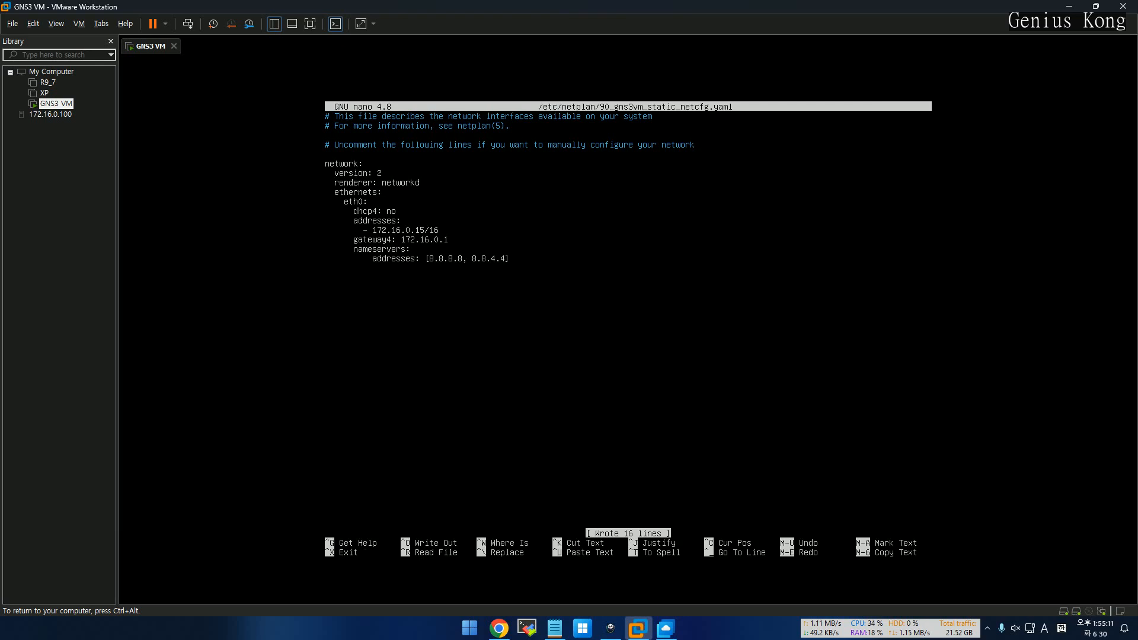
Exit nano so the GNS3 VM restarts, release input from the VM, and bring up the Windows Start menu
{"action": "key", "text": "ctrl+x"}
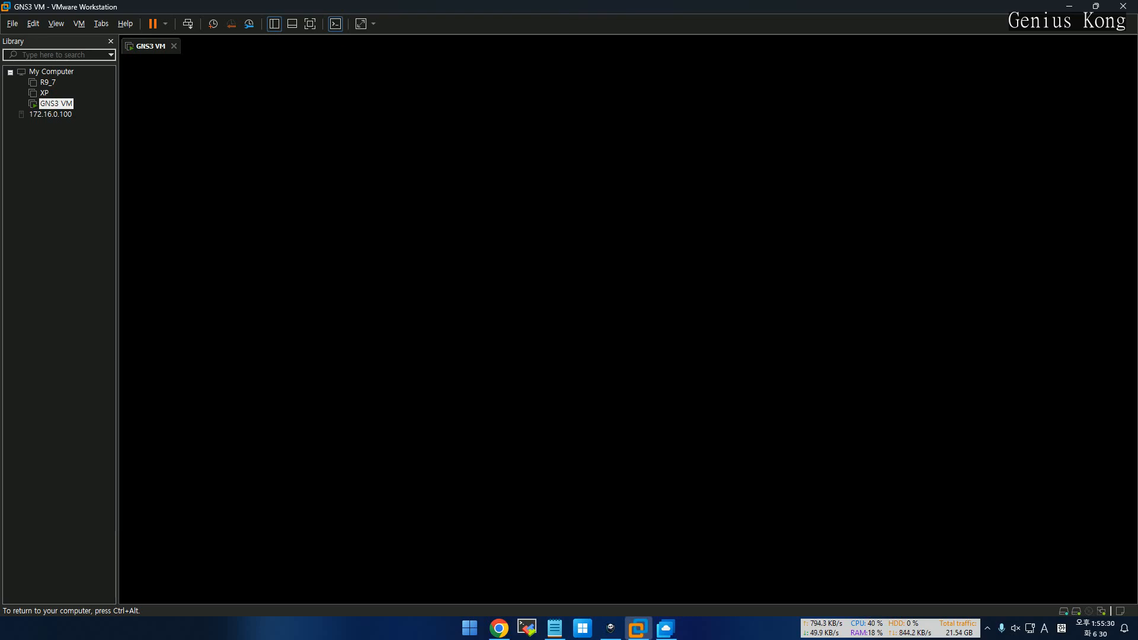
{"action": "key", "text": "ctrl+alt"}
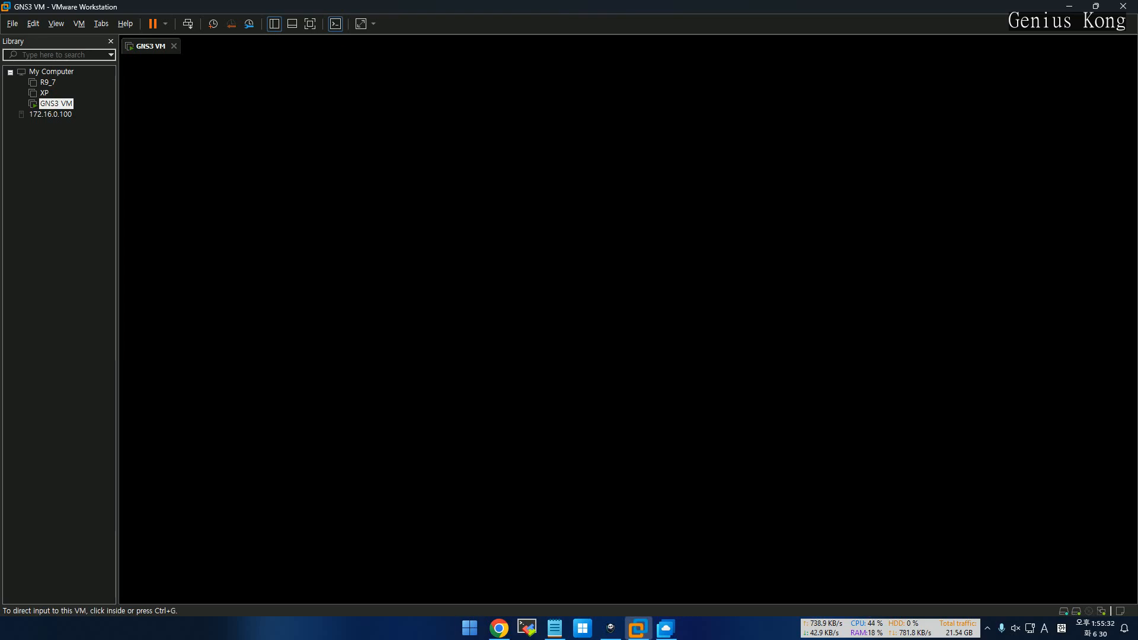
{"action": "left_click", "coordinate": [469, 627]}
Ping 172.16.0.15 from an administrator Command Prompt, confirm four replies, then close it and refocus the VM
{"action": "left_click", "coordinate": [498, 419]}
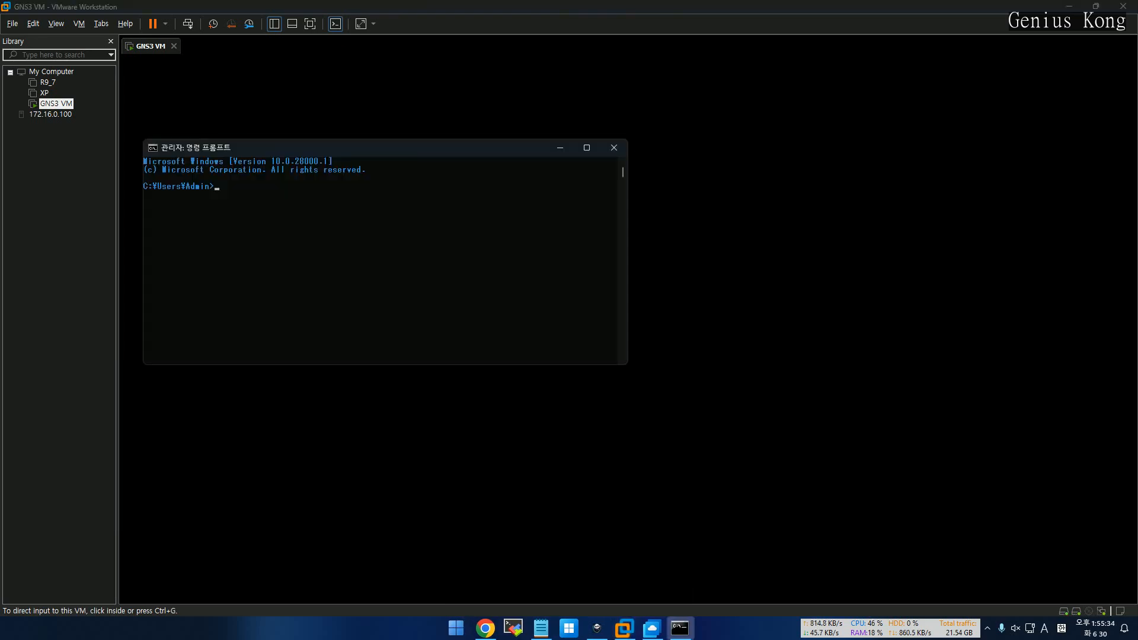
{"action": "left_click_drag", "start_coordinate": [385, 148], "coordinate": [690, 104]}
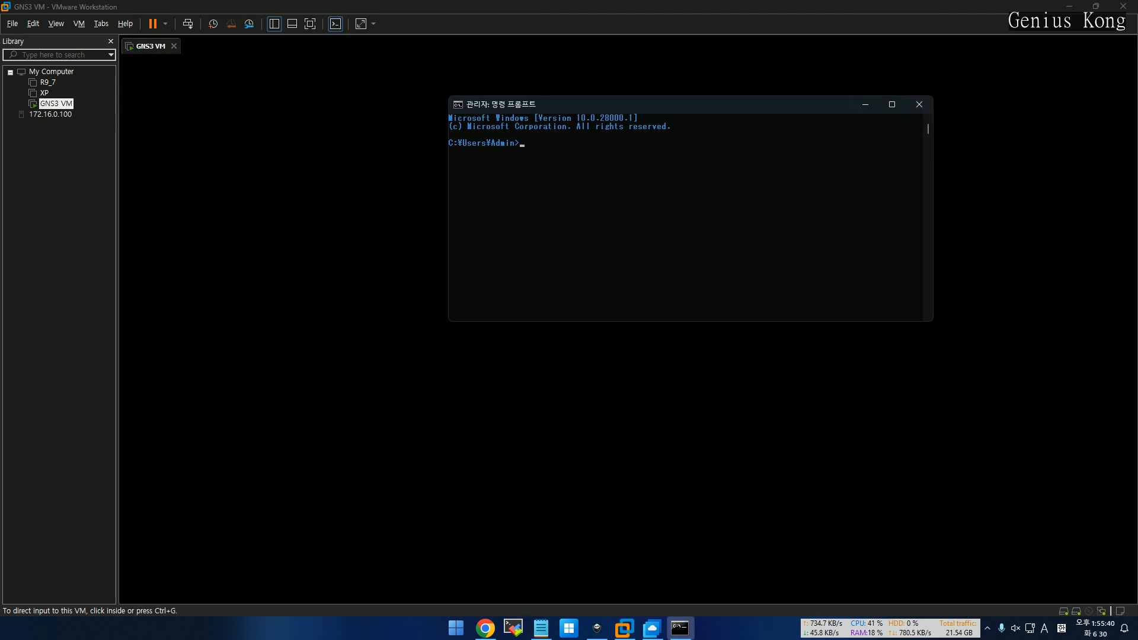
{"action": "type", "text": "p"}
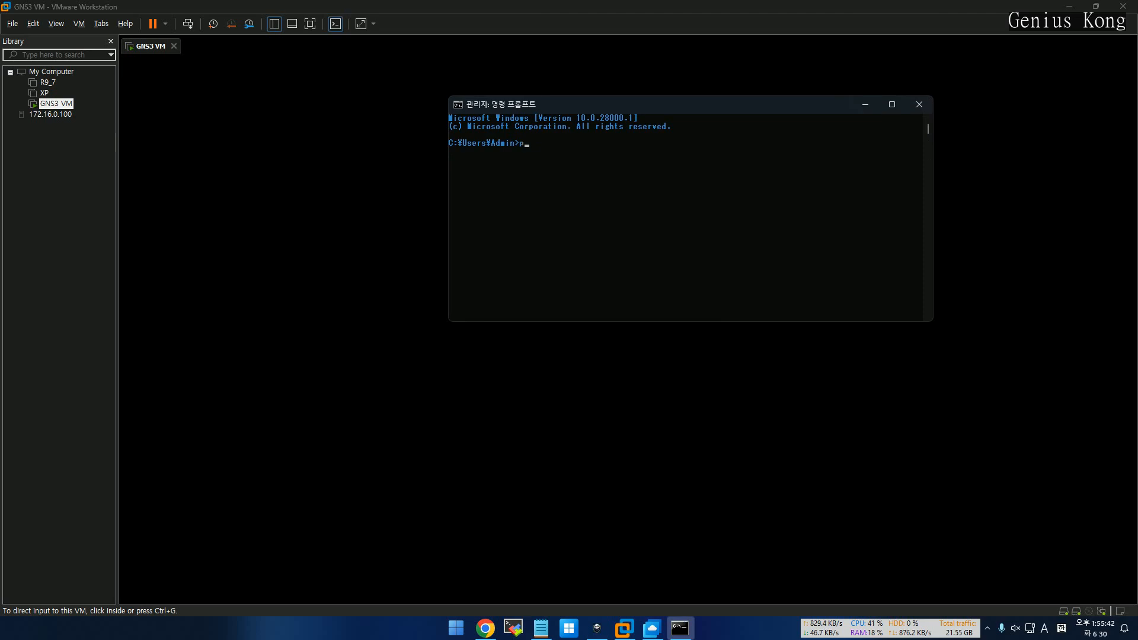
{"action": "type", "text": "ing 172.16.0.15"}
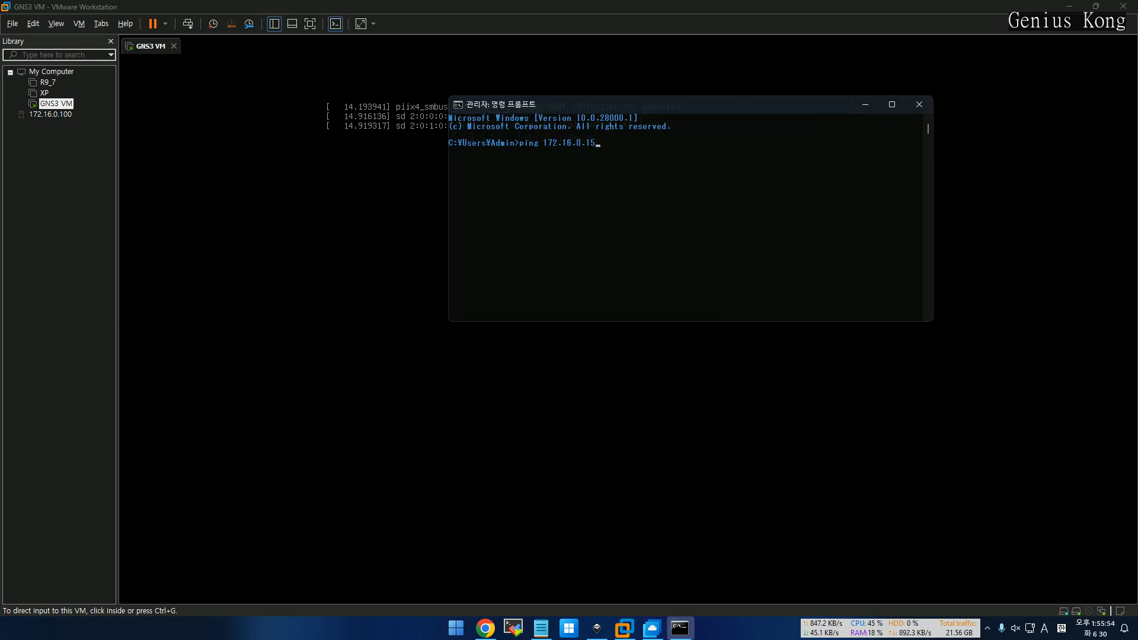
{"action": "left_click_drag", "start_coordinate": [690, 105], "coordinate": [821, 253]}
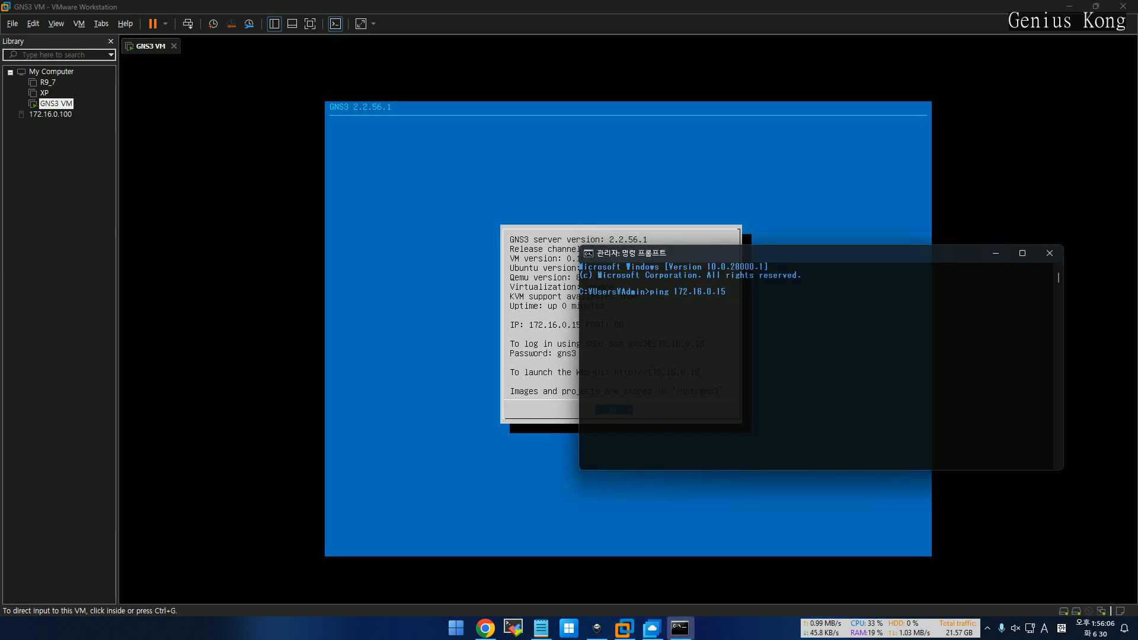
{"action": "left_click_drag", "start_coordinate": [821, 253], "coordinate": [885, 119]}
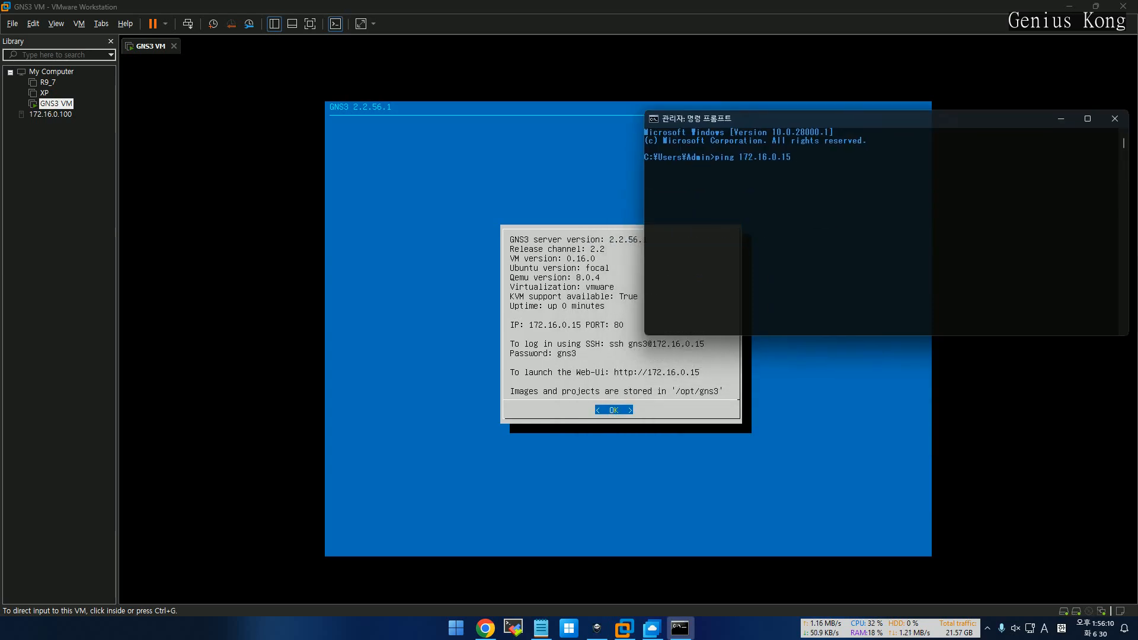
{"action": "left_click", "coordinate": [864, 199]}
{"action": "key", "text": "Return"}
{"action": "key", "text": "Return"}
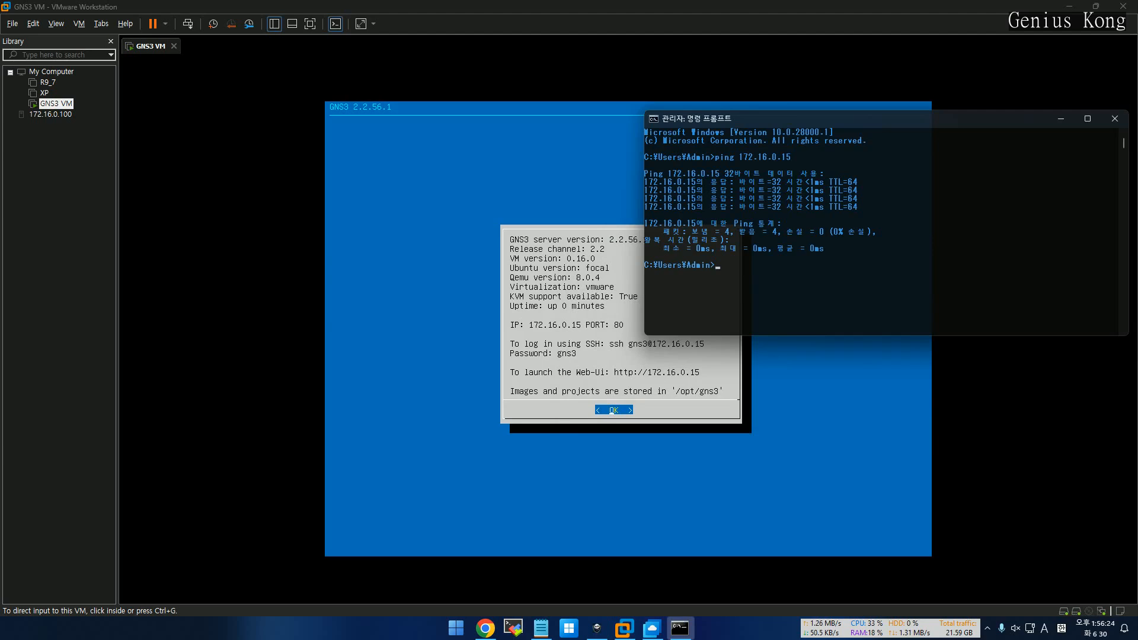
{"action": "left_click", "coordinate": [1114, 119]}
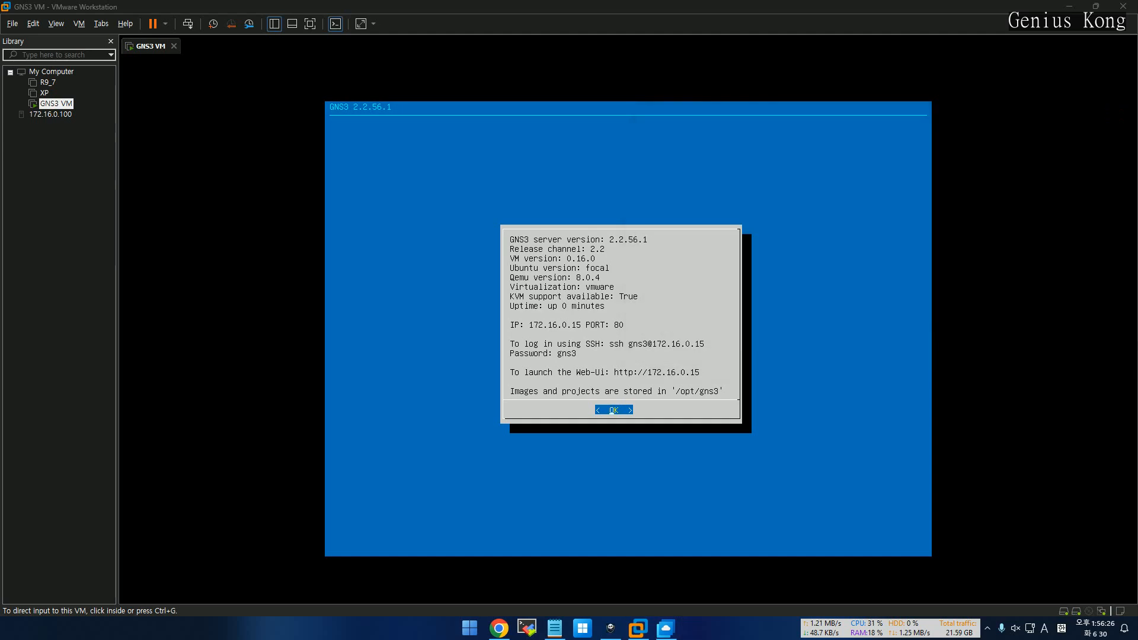
{"action": "left_click", "coordinate": [611, 410]}
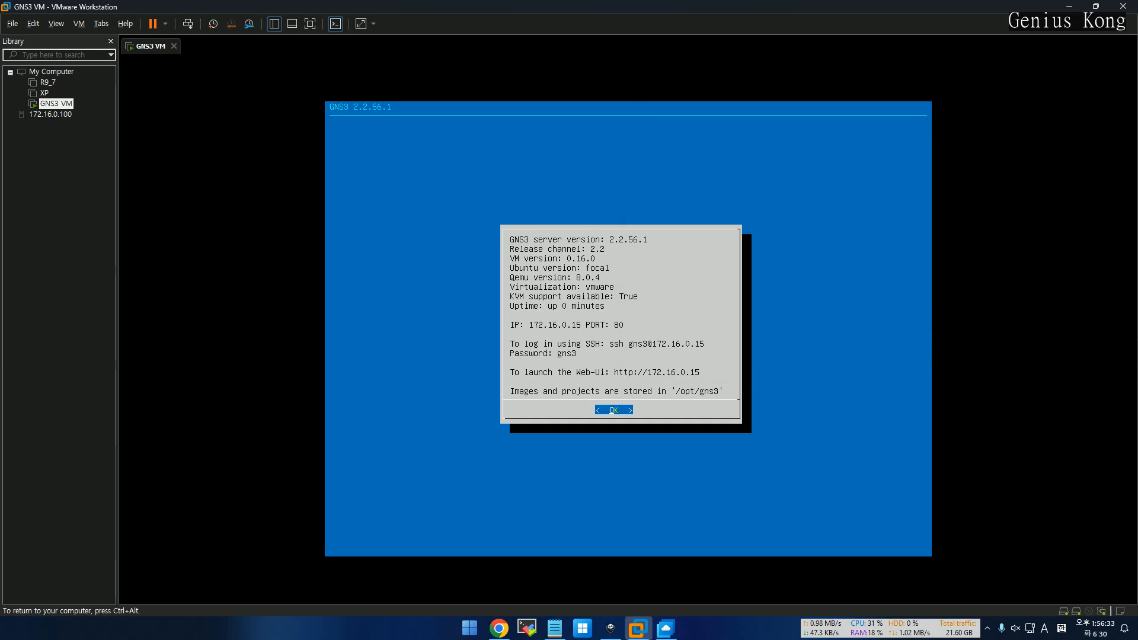
Dismiss the GNS3 VM information screen and move through the console menu toward Shell
{"action": "key", "text": "Return"}
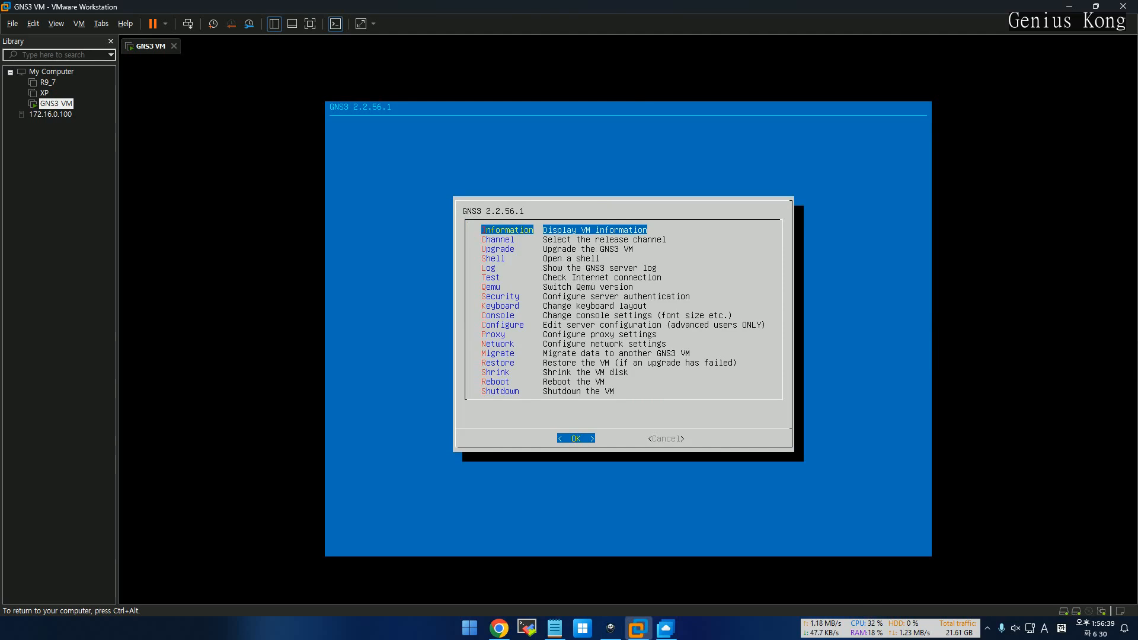
{"action": "key", "text": "Down"}
{"action": "key", "text": "Down"}
{"action": "key", "text": "Down"}
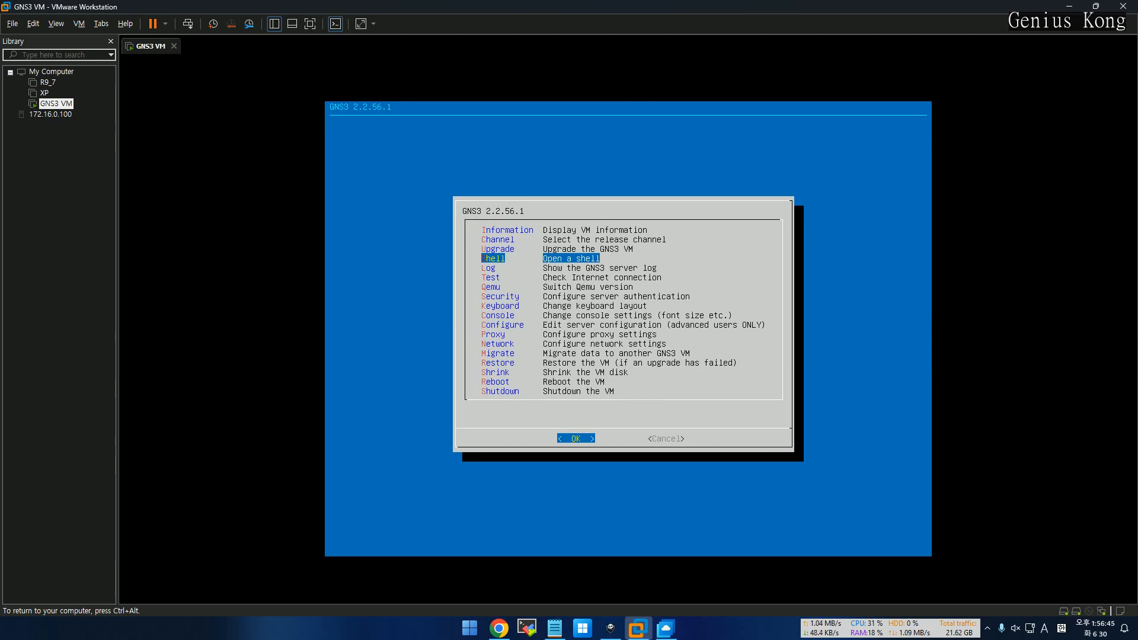
{"action": "key", "text": "Up"}
Open a shell and set a new root password with sudo passwd root
{"action": "key", "text": "Return"}
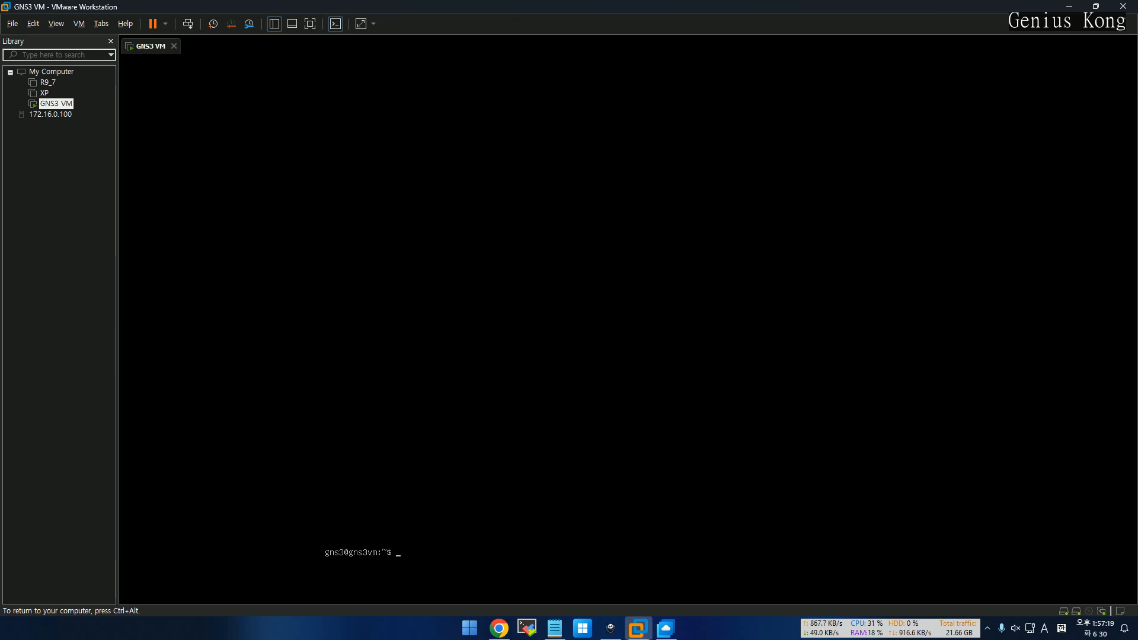
{"action": "type", "text": "sudo"}
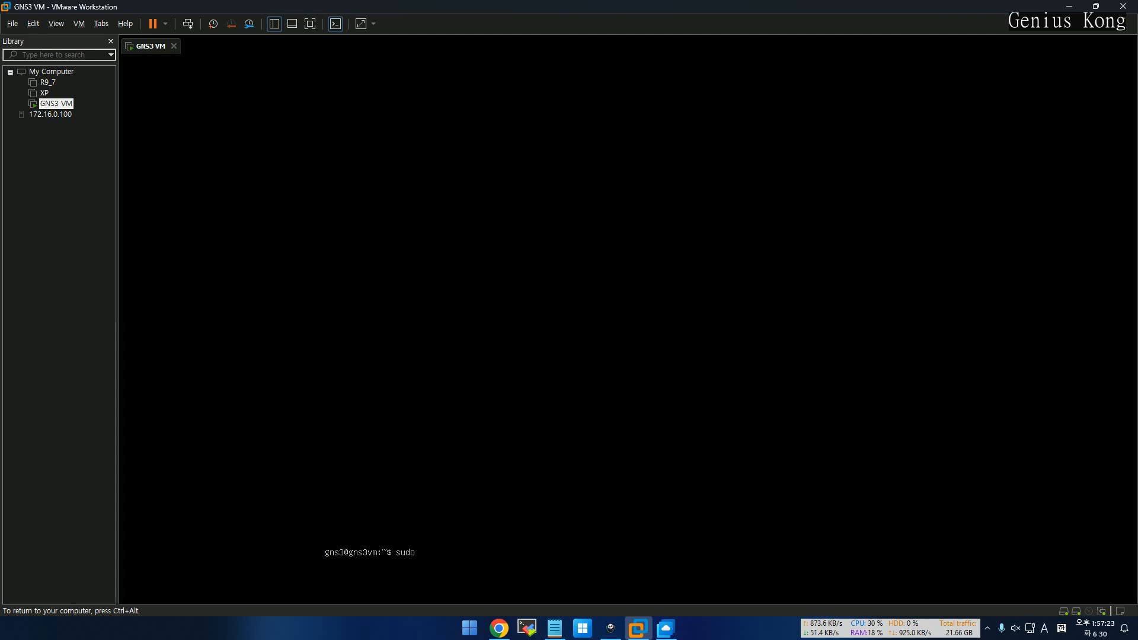
{"action": "type", "text": " passwd root"}
{"action": "key", "text": "Return"}
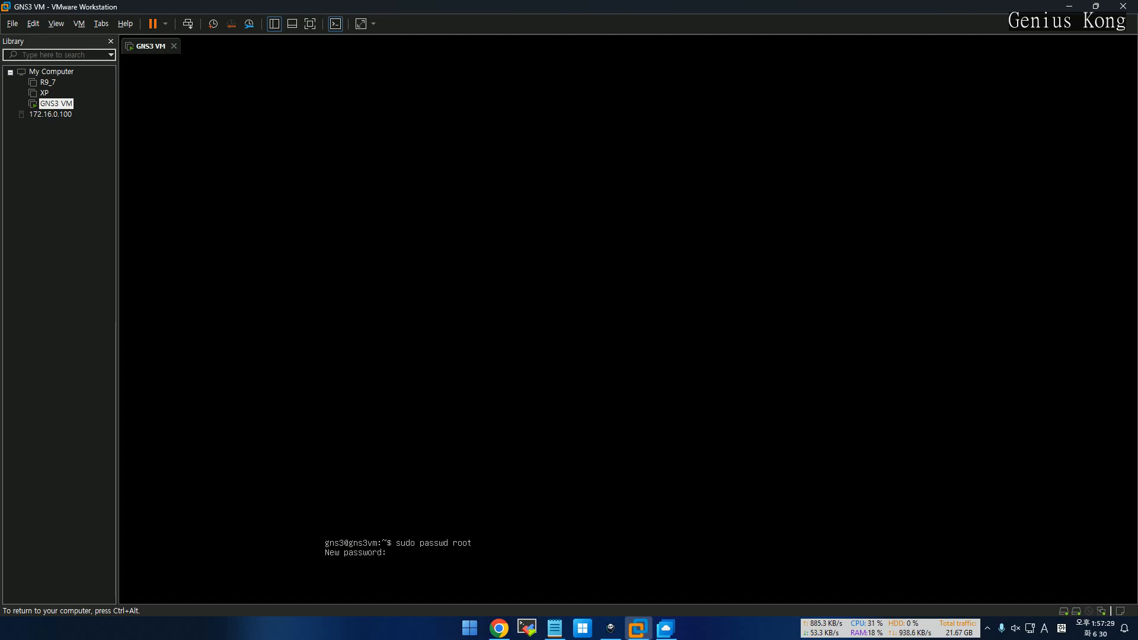
{"action": "key", "text": "Return"}
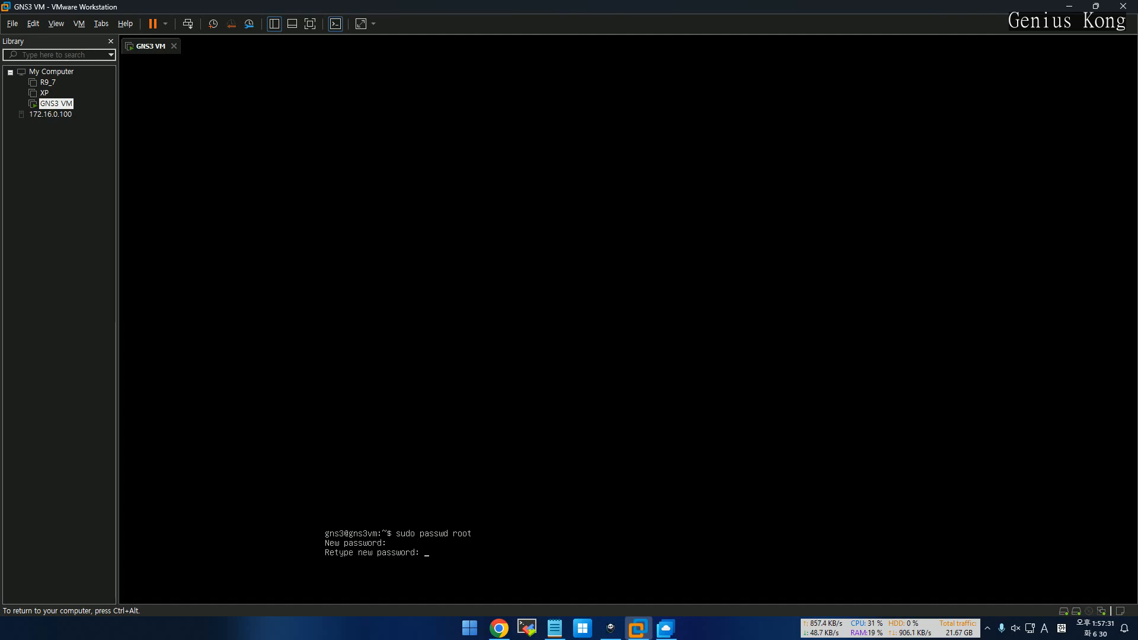
{"action": "key", "text": "Return"}
Switch to the root user with su using the new password
{"action": "type", "text": "s"}
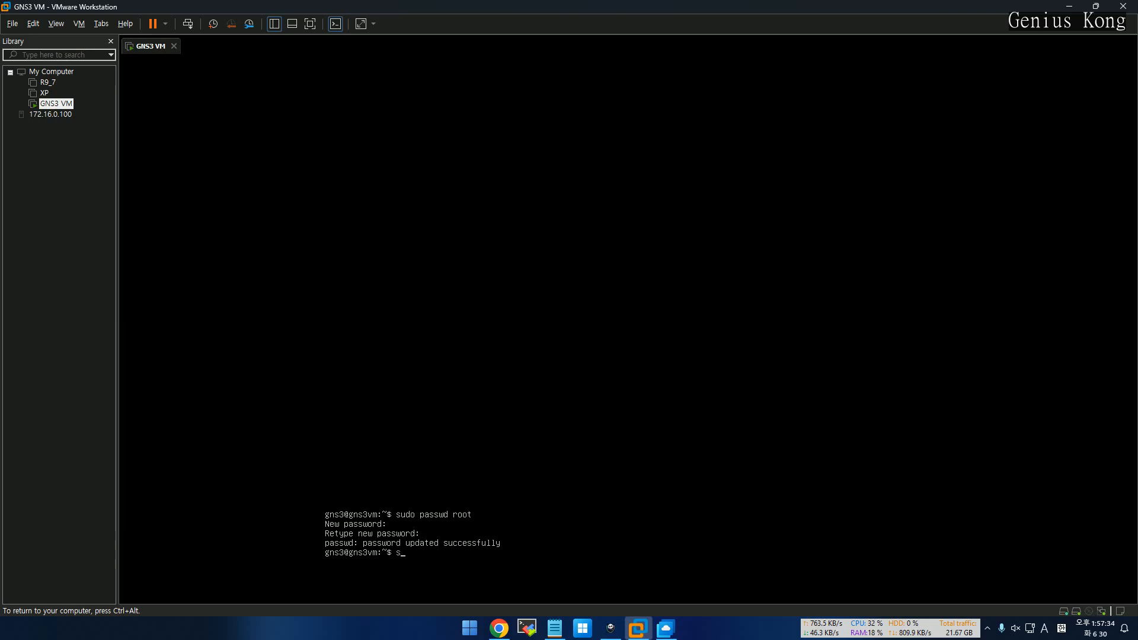
{"action": "type", "text": "u"}
{"action": "key", "text": "Return"}
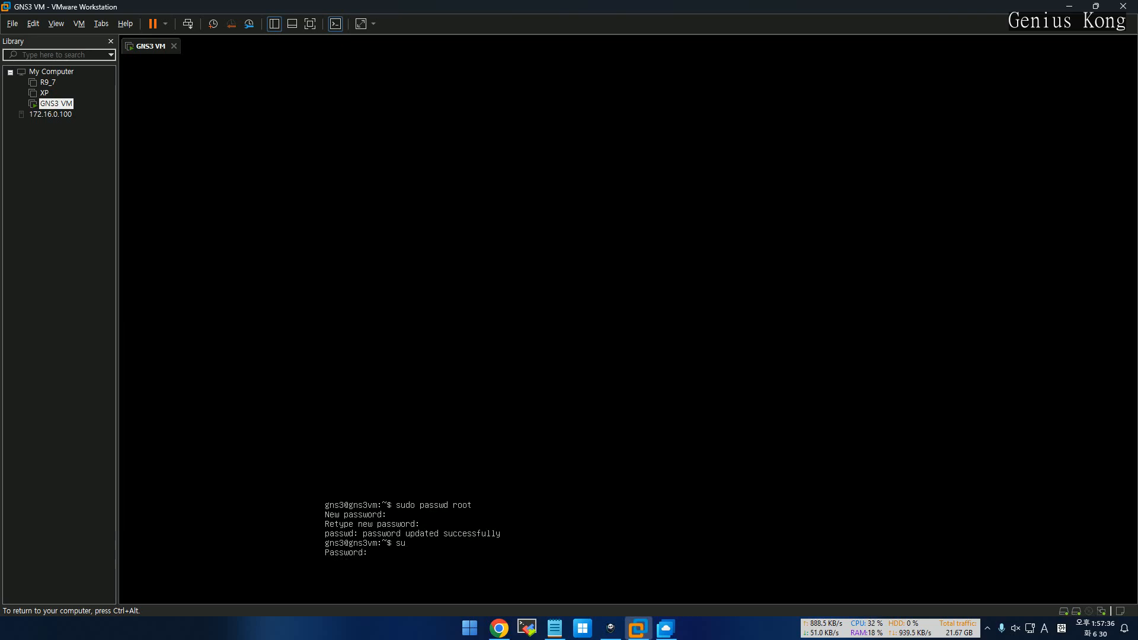
{"action": "key", "text": "Return"}
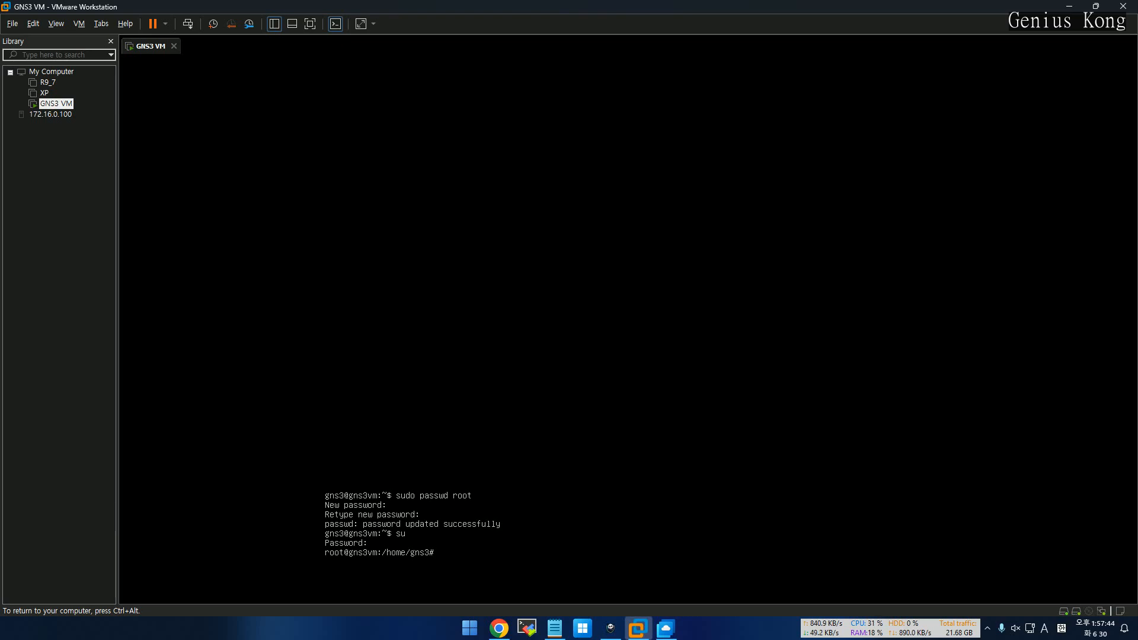
Change into /opt and then /opt/gns3, listing the contents of each
{"action": "type", "text": "cd /opt/"}
{"action": "key", "text": "Return"}
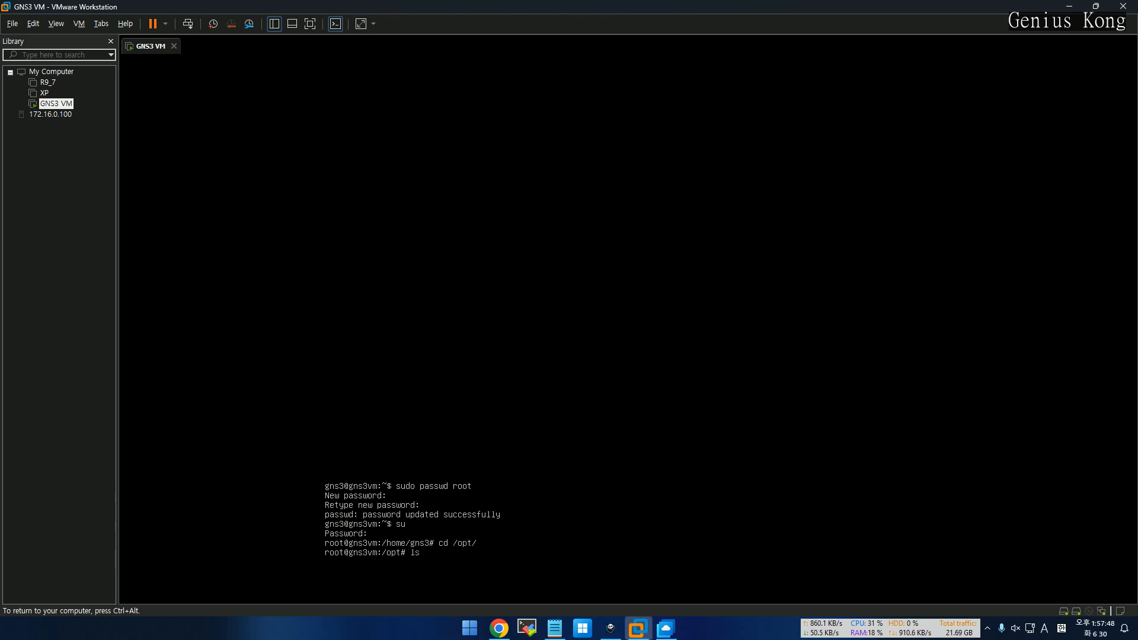
{"action": "type", "text": "ls"}
{"action": "key", "text": "Return"}
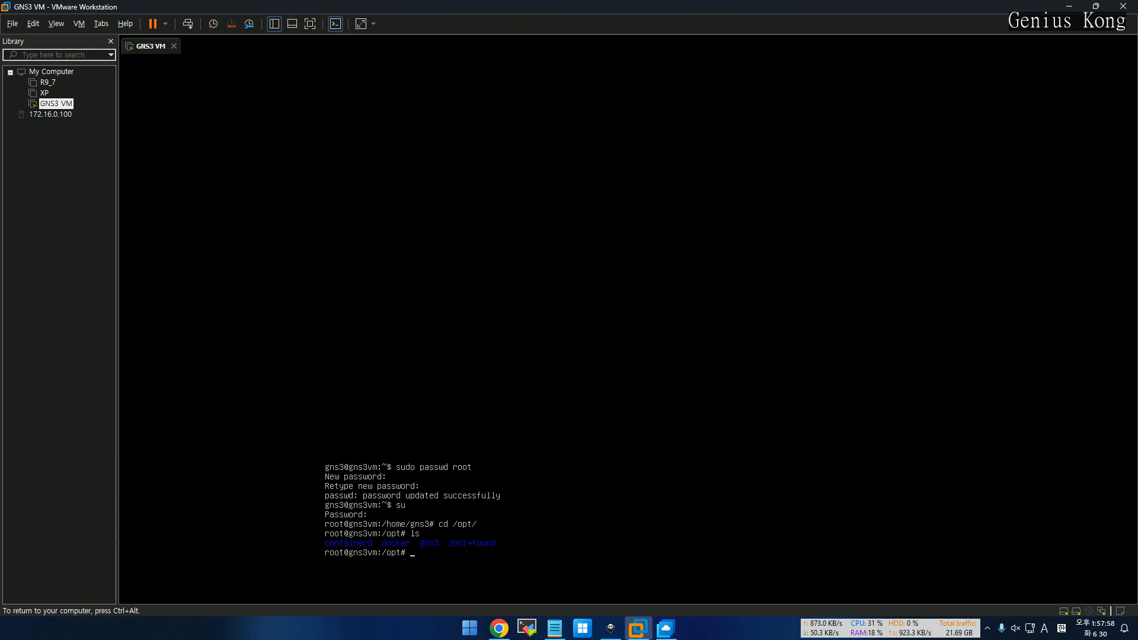
{"action": "type", "text": "cd gns3"}
{"action": "key", "text": "Return"}
{"action": "type", "text": "ls"}
{"action": "key", "text": "Return"}
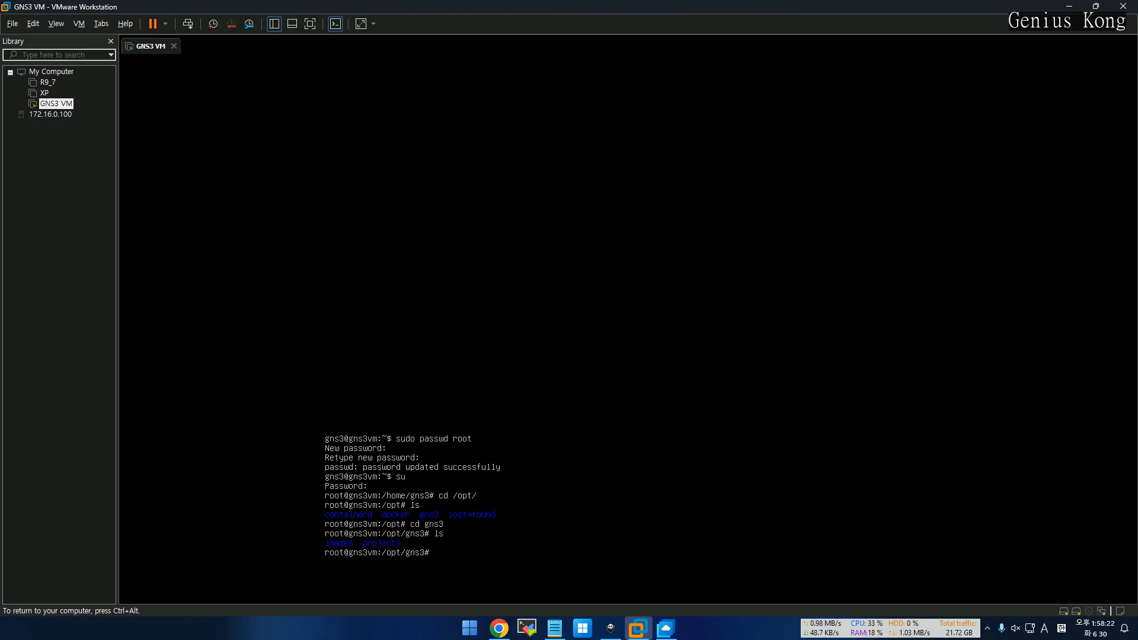
Enter /opt/gns3/images, list its single QEMU folder, and release input from the VM
{"action": "type", "text": "cd im"}
{"action": "key", "text": "Tab"}
{"action": "key", "text": "Return"}
{"action": "type", "text": "ls"}
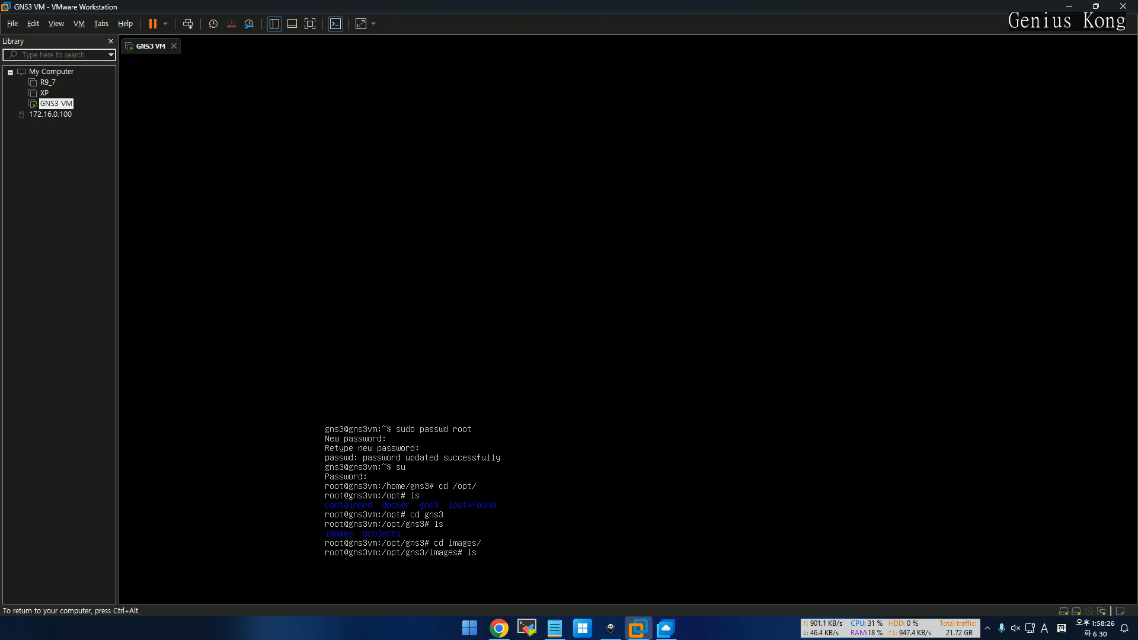
{"action": "key", "text": "Return"}
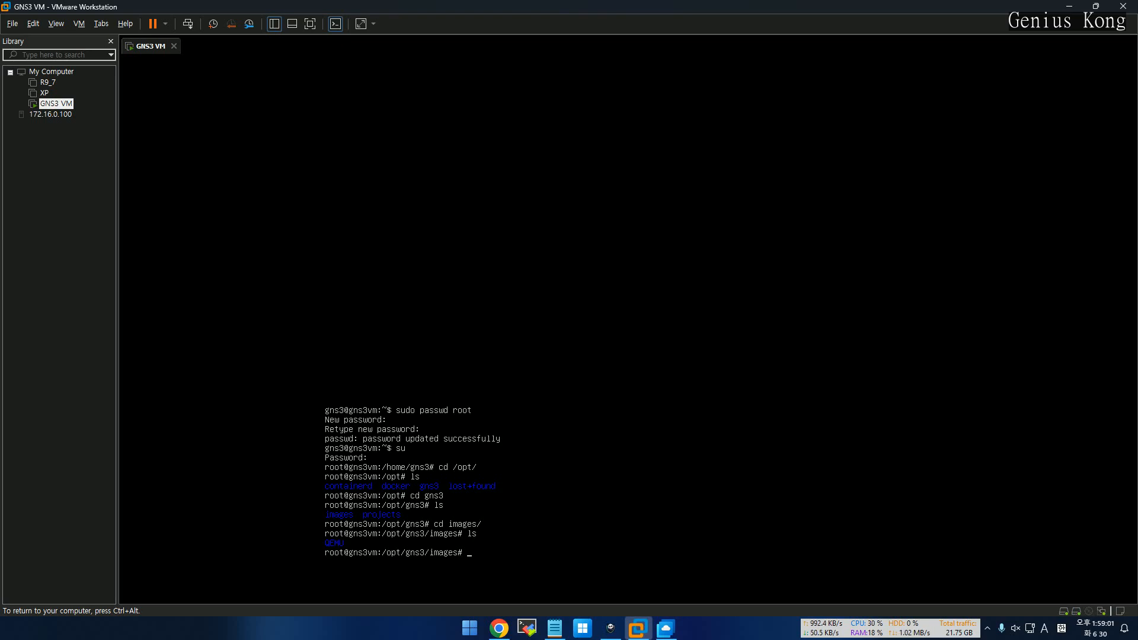
{"action": "key", "text": "ctrl+alt"}
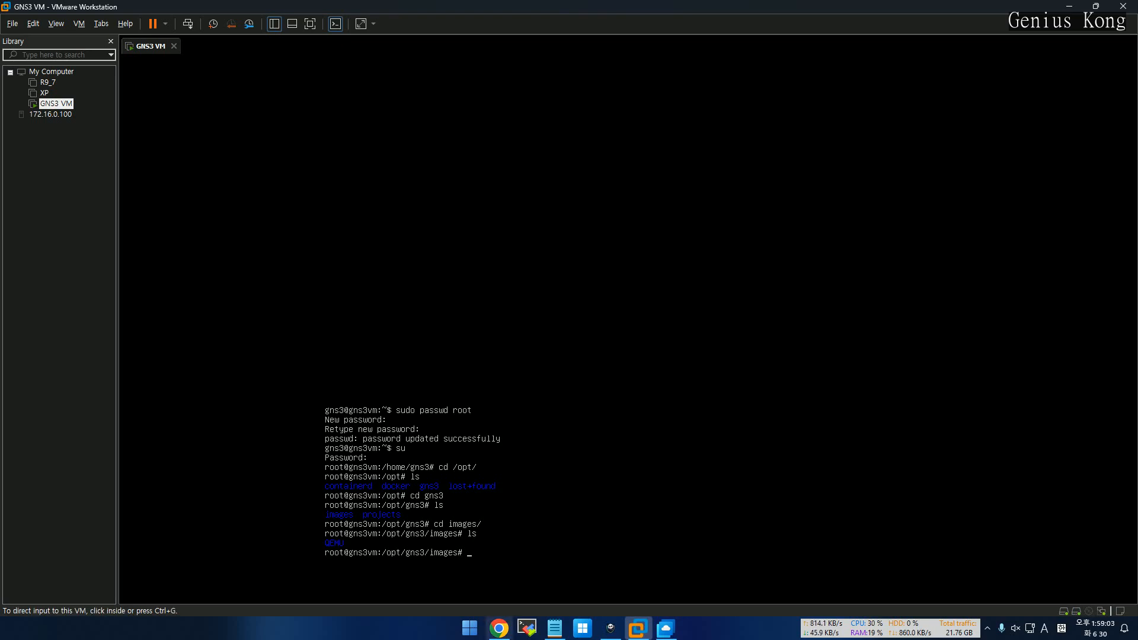
Switch to NAS Cloud in Chrome and highlight the CISCO IOS > kong_cert folder path
{"action": "left_click", "coordinate": [499, 628]}
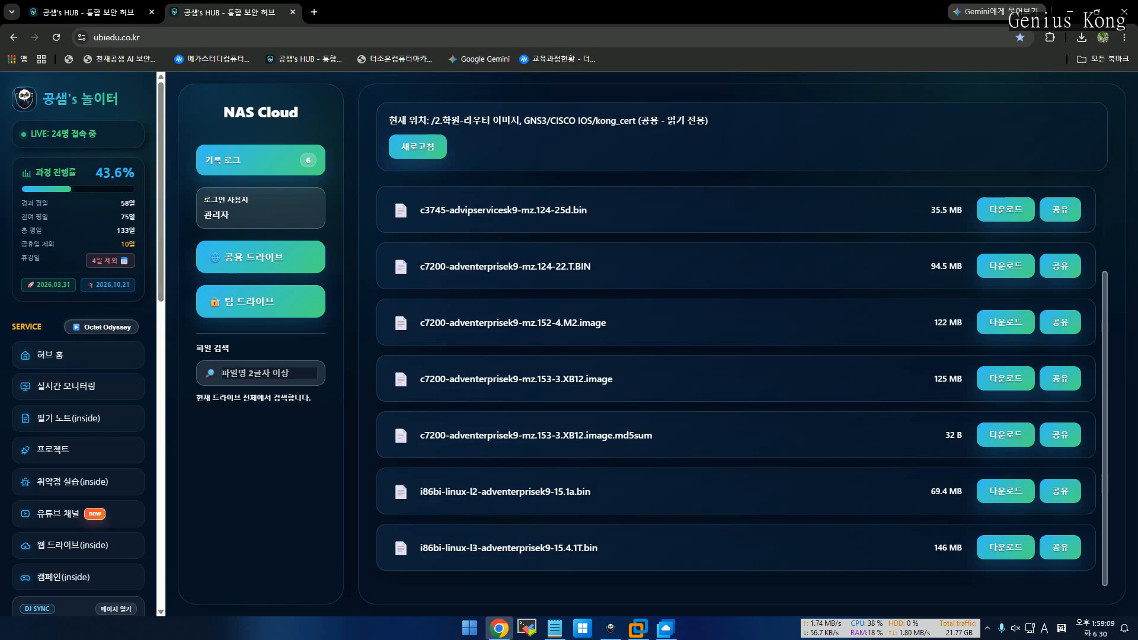
{"action": "scroll", "coordinate": [83, 367], "scroll_direction": "down", "scroll_amount": 3}
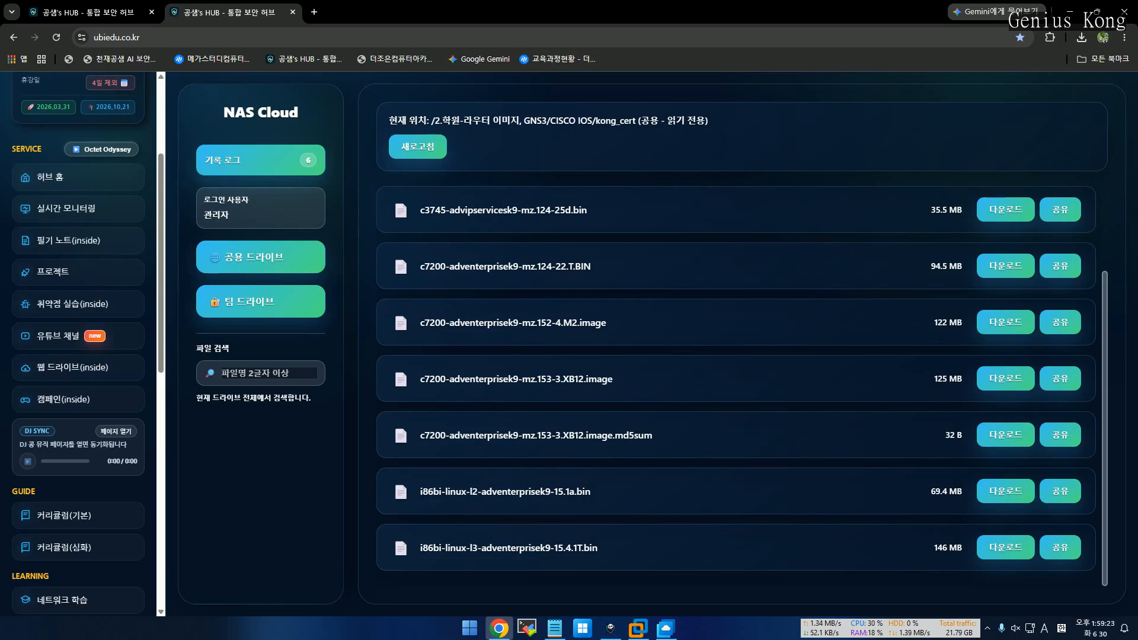
{"action": "left_click_drag", "start_coordinate": [430, 120], "coordinate": [636, 121]}
{"action": "left_click", "coordinate": [559, 121]}
{"action": "left_click", "coordinate": [593, 120]}
{"action": "left_click", "coordinate": [637, 120]}
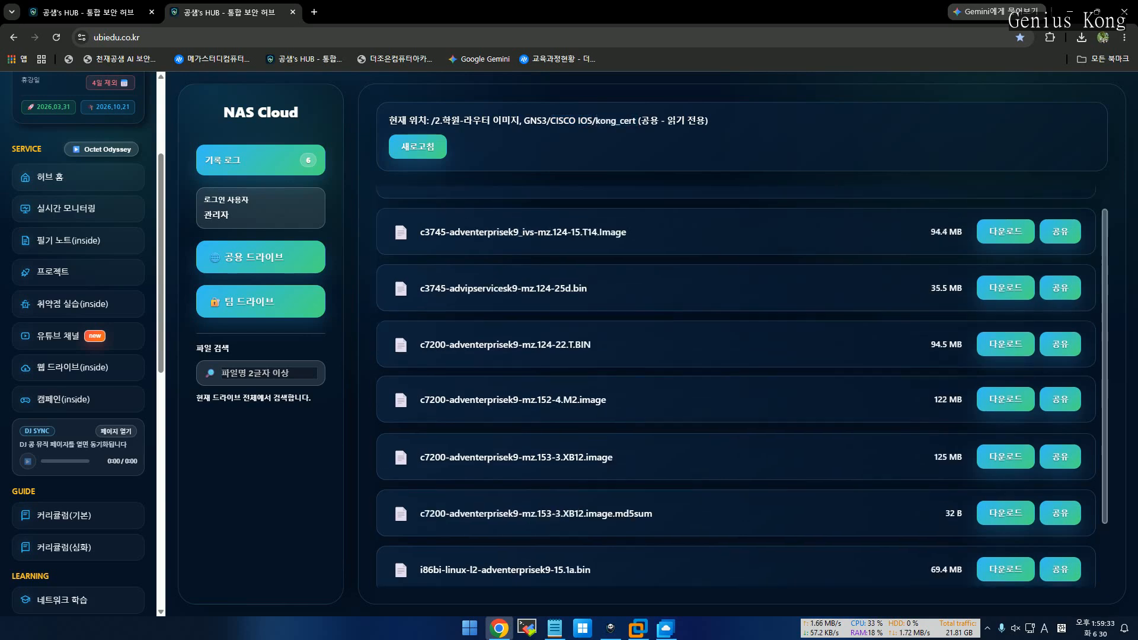
Start downloading i86bi-linux-l2-adventerprisek9-15.1a.bin from the kong_cert file listing
{"action": "scroll", "coordinate": [735, 385], "scroll_direction": "down", "scroll_amount": 2}
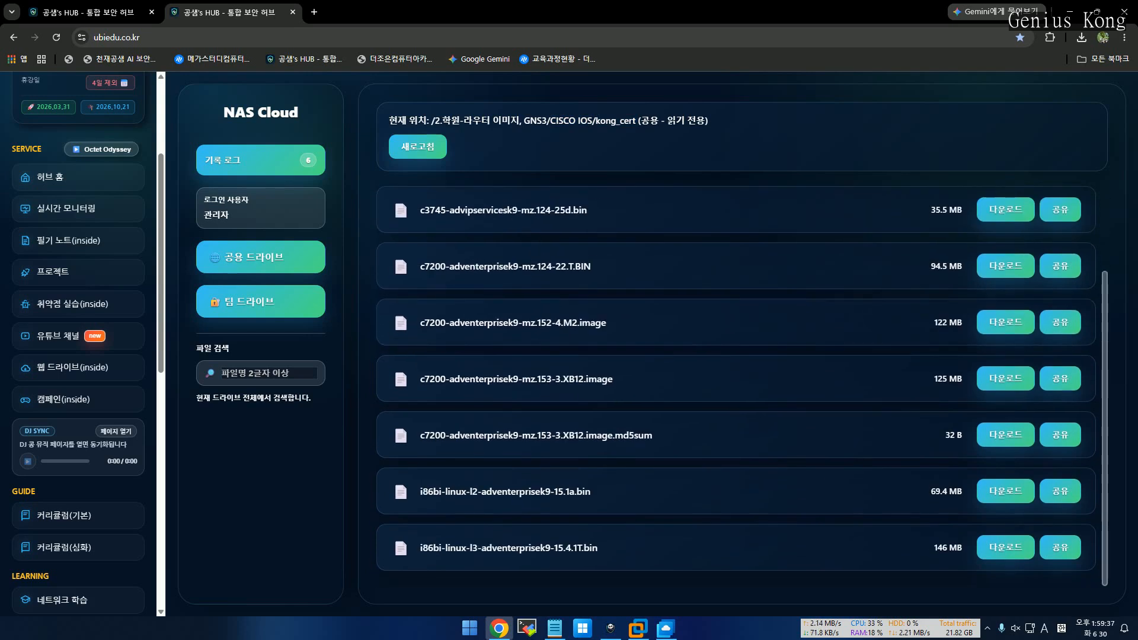
{"action": "scroll", "coordinate": [735, 385], "scroll_direction": "up", "scroll_amount": 2}
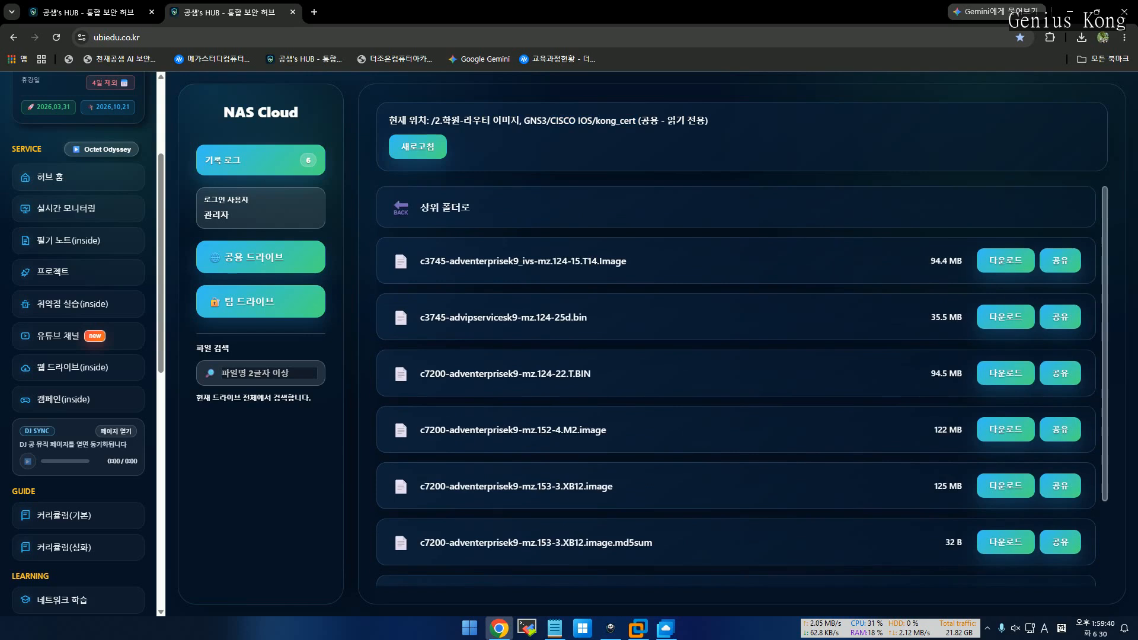
{"action": "scroll", "coordinate": [734, 386], "scroll_direction": "down", "scroll_amount": 2}
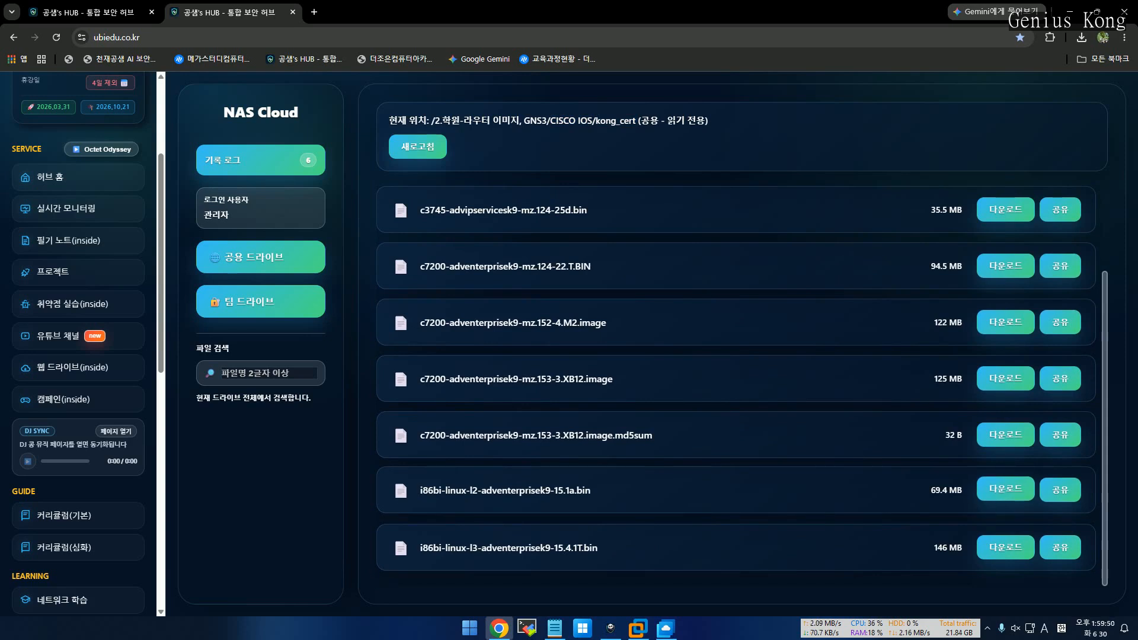
{"action": "left_click", "coordinate": [1005, 489]}
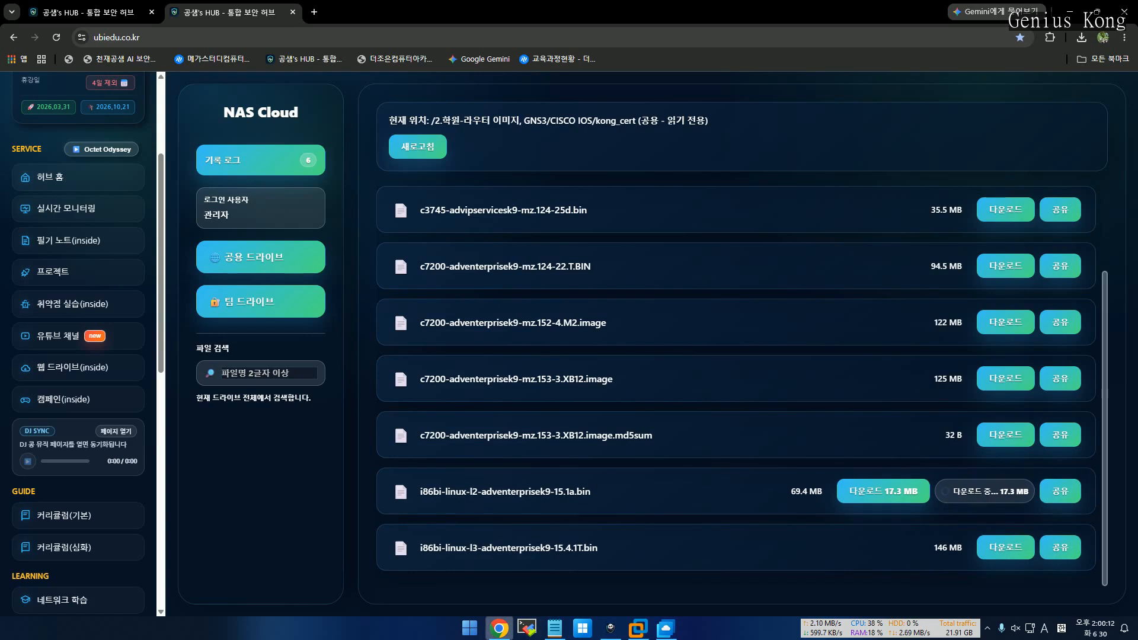
Return to the VMware GNS3 VM console with the root shell at /opt/gns3/images
{"action": "left_click", "coordinate": [637, 628]}
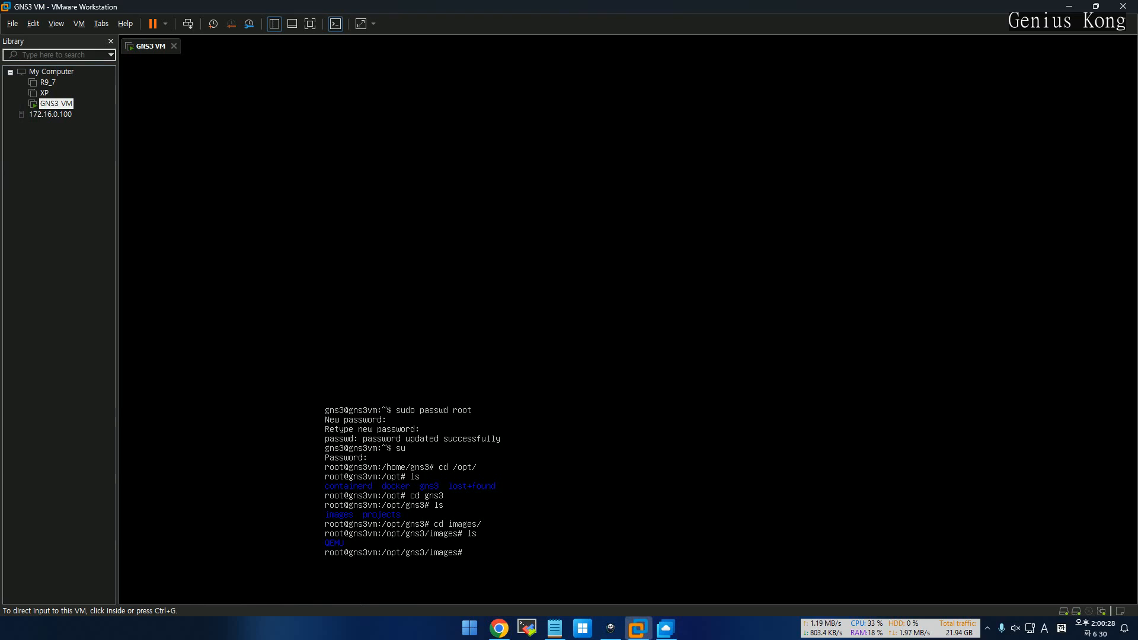
Create a new MobaXterm SSH session with remote host 172.16.0.15
{"action": "left_click", "coordinate": [527, 628]}
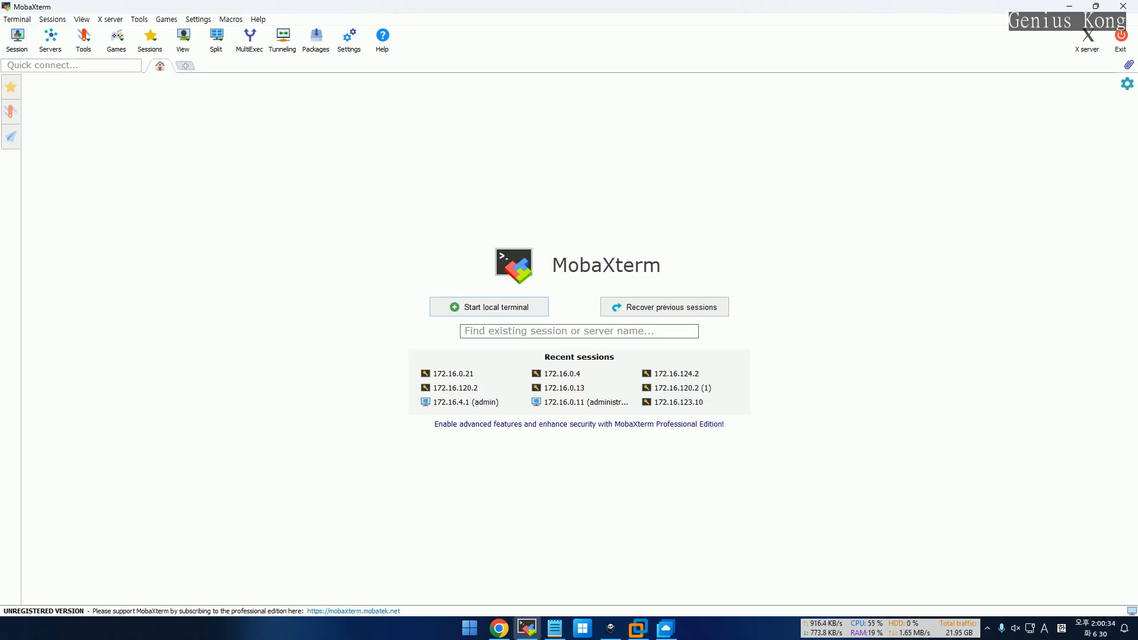
{"action": "left_click", "coordinate": [17, 40]}
{"action": "left_click", "coordinate": [330, 183]}
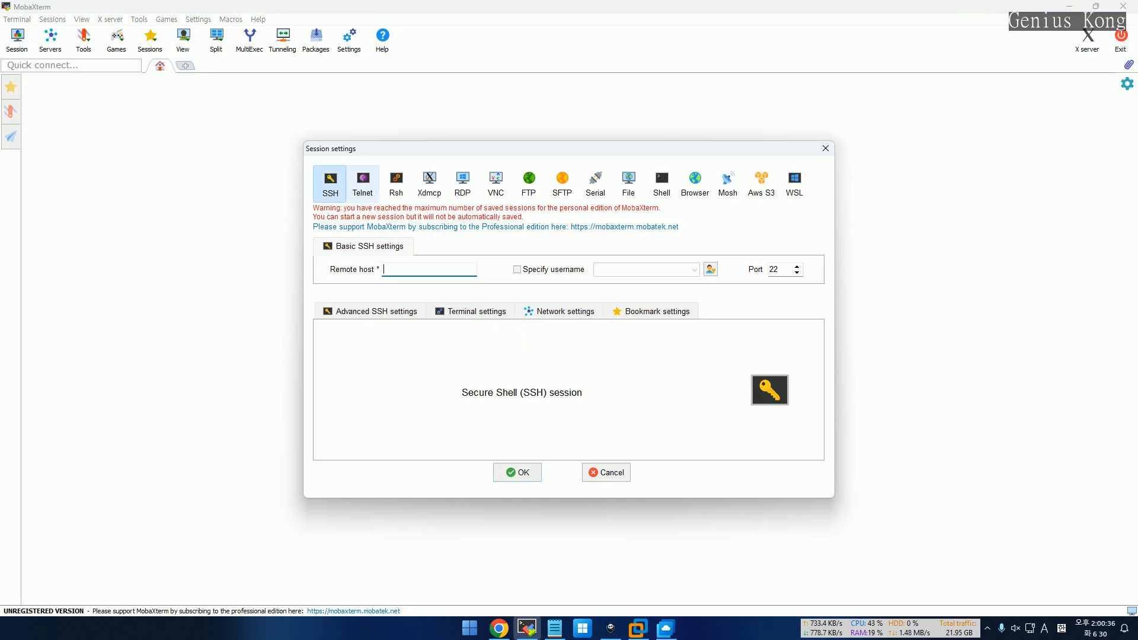
{"action": "type", "text": "172.1"}
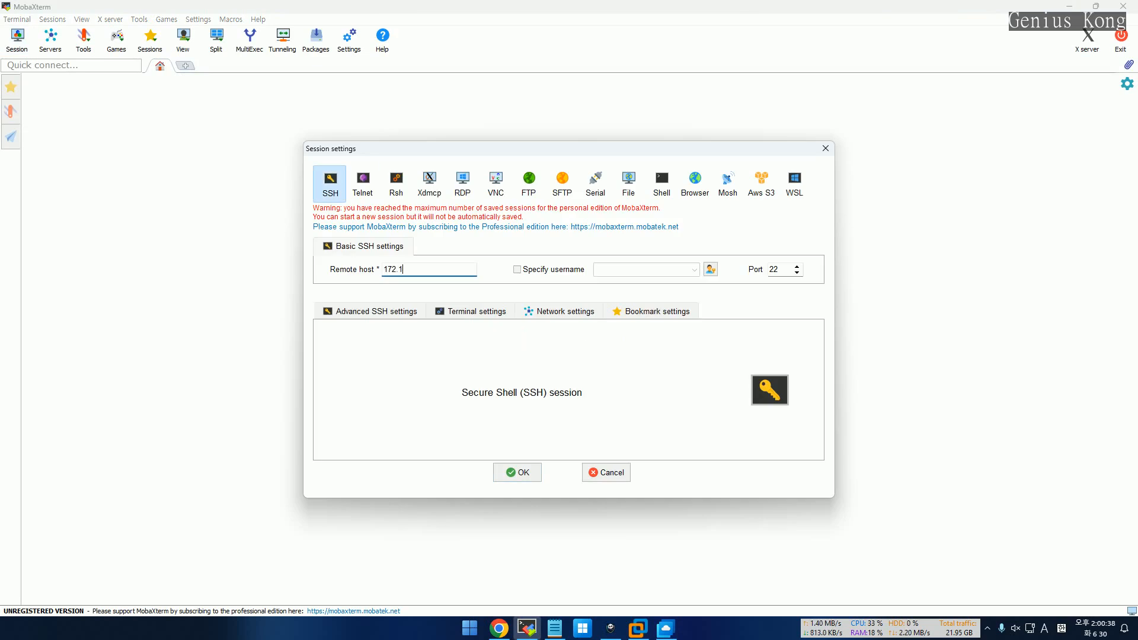
{"action": "type", "text": "6.0.15"}
Accept the server's host key, attempt a root login with password, then abort after access is denied
{"action": "key", "text": "Return"}
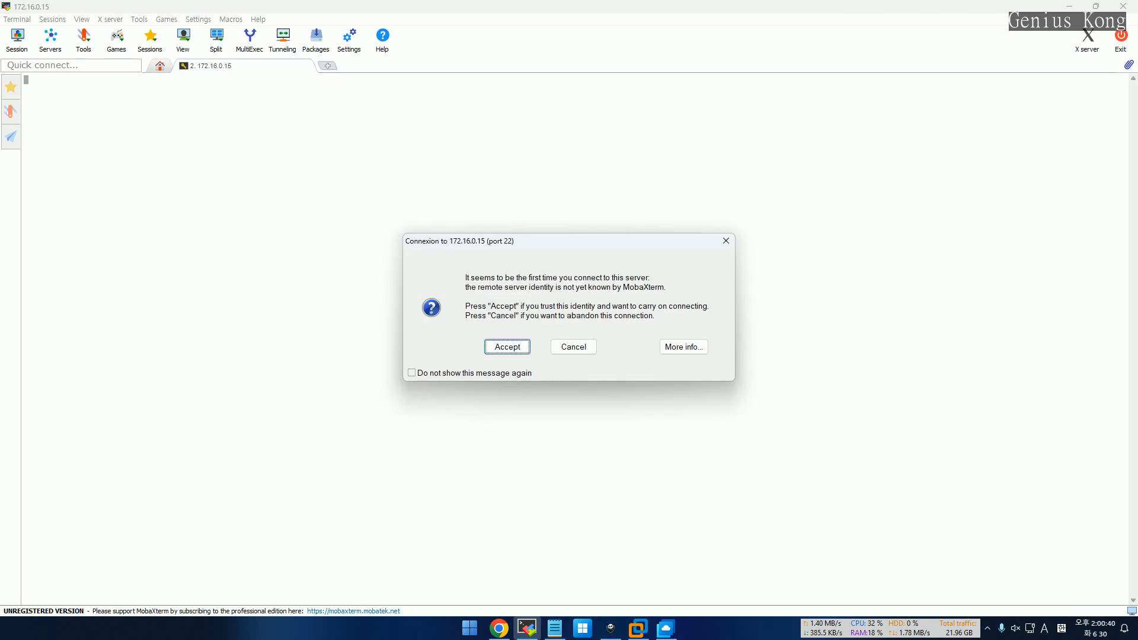
{"action": "key", "text": "Return"}
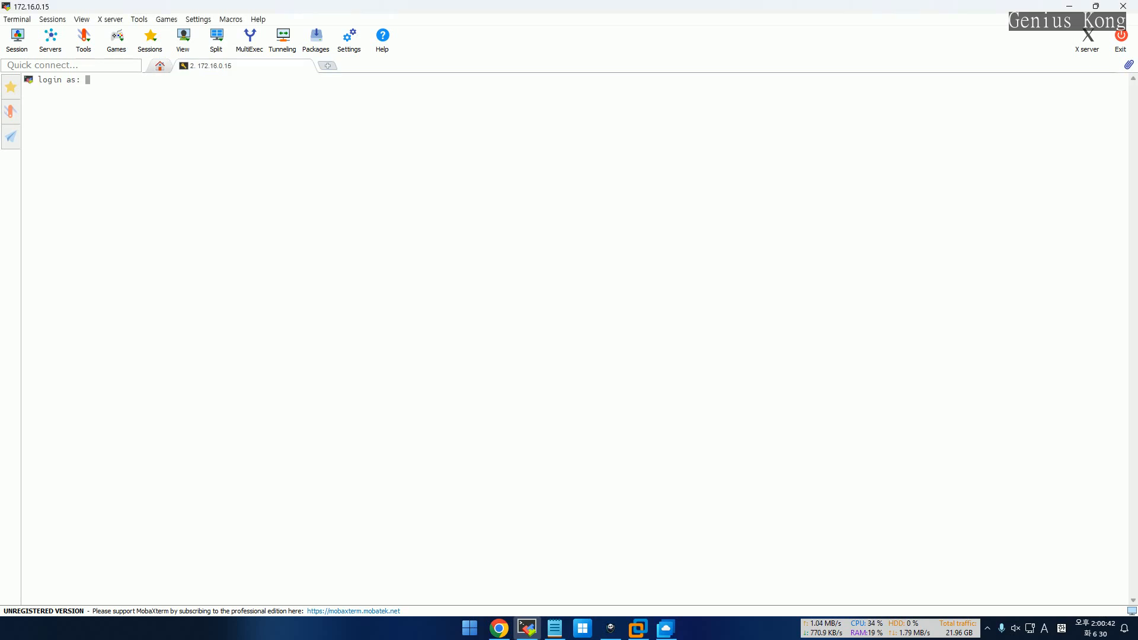
{"action": "type", "text": "root"}
{"action": "key", "text": "Return"}
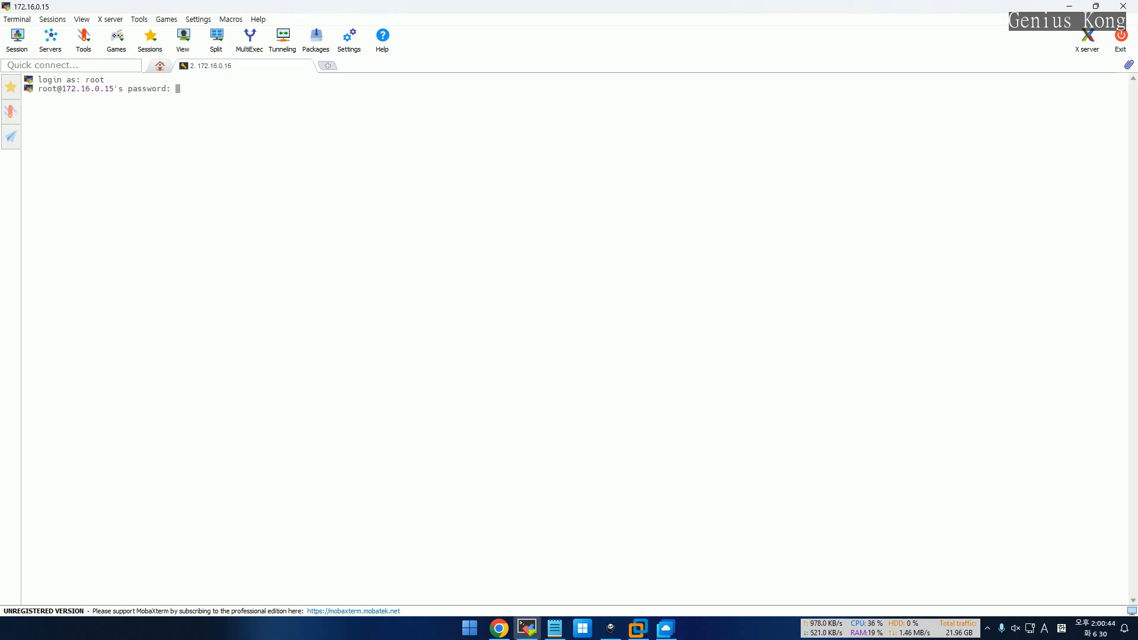
{"action": "key", "text": "Return"}
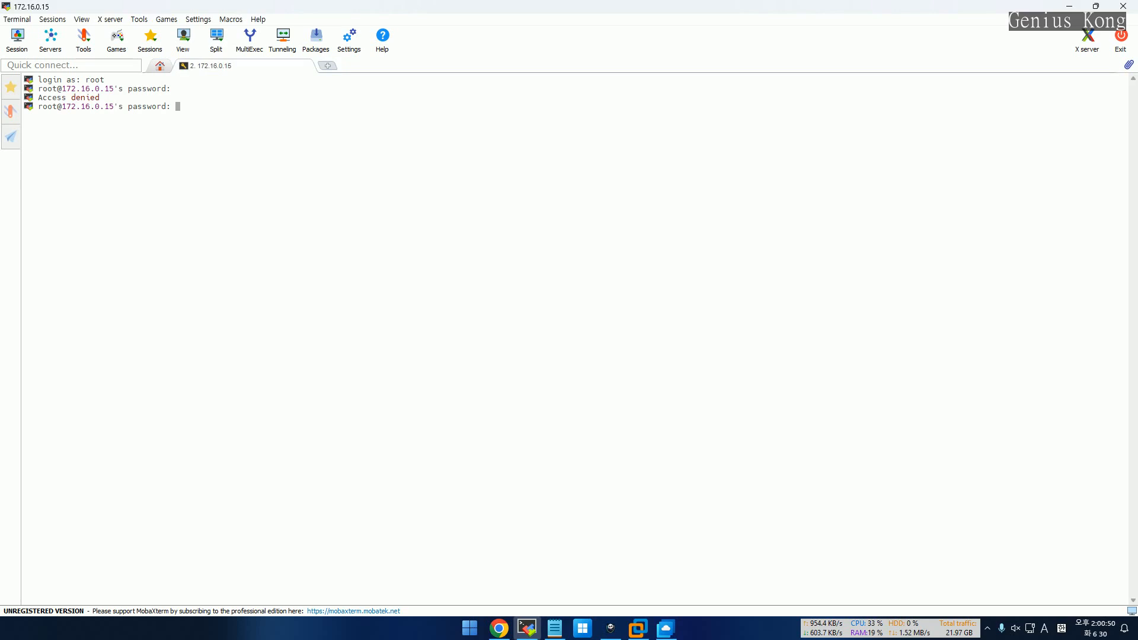
{"action": "key", "text": "ctrl+c"}
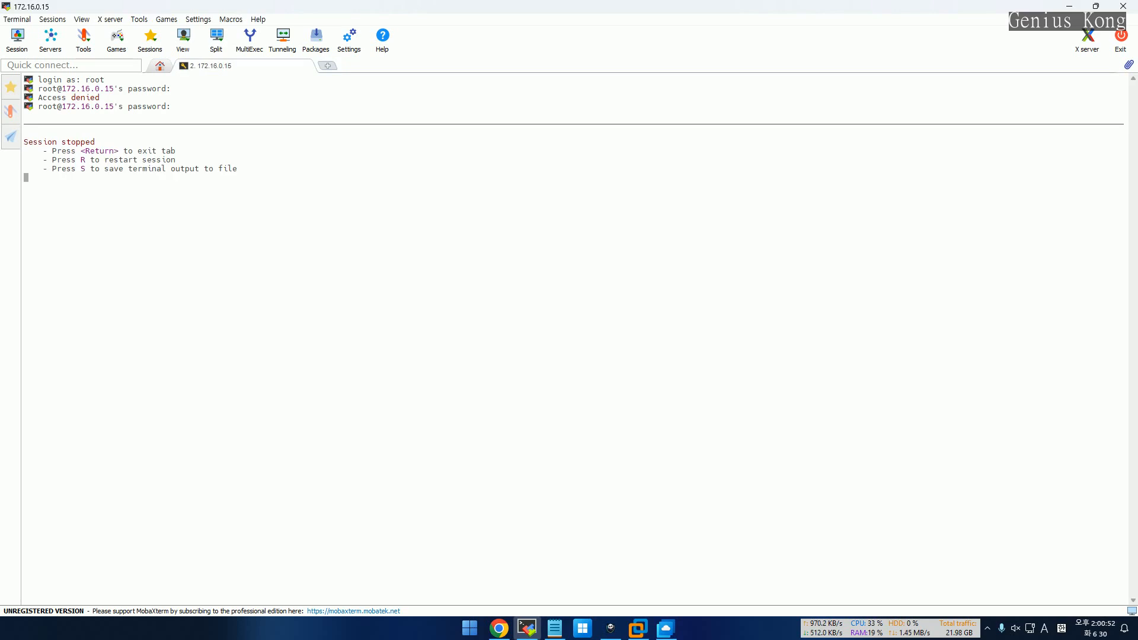
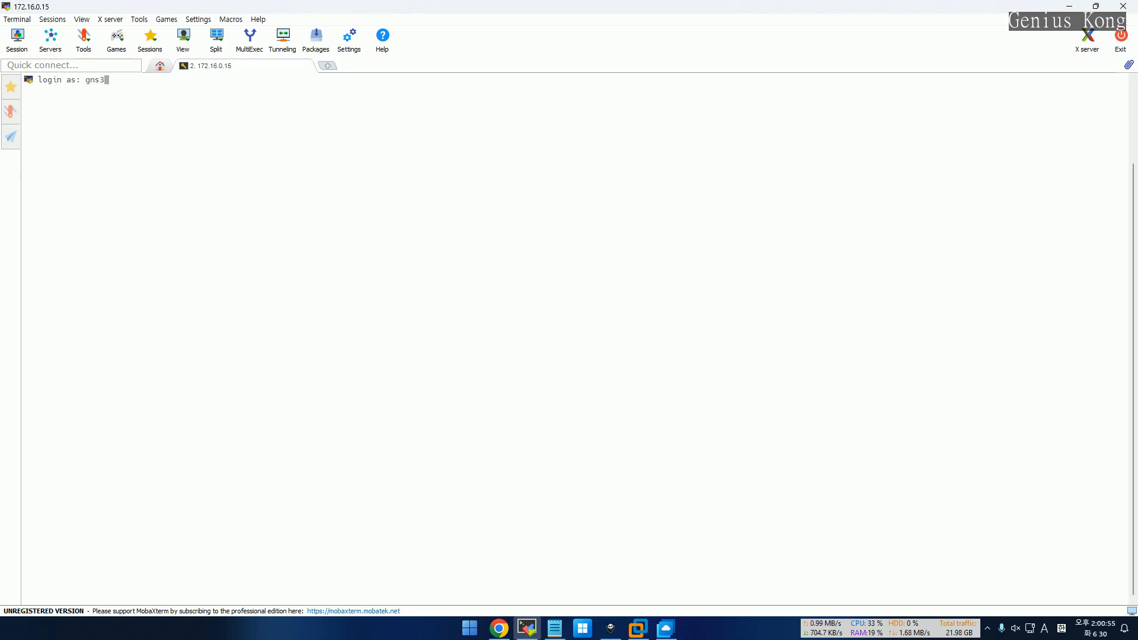
Log into the GNS3 VM over SSH with the user name and password, and dismiss the GNS3 info screen
{"action": "key", "text": "Return"}
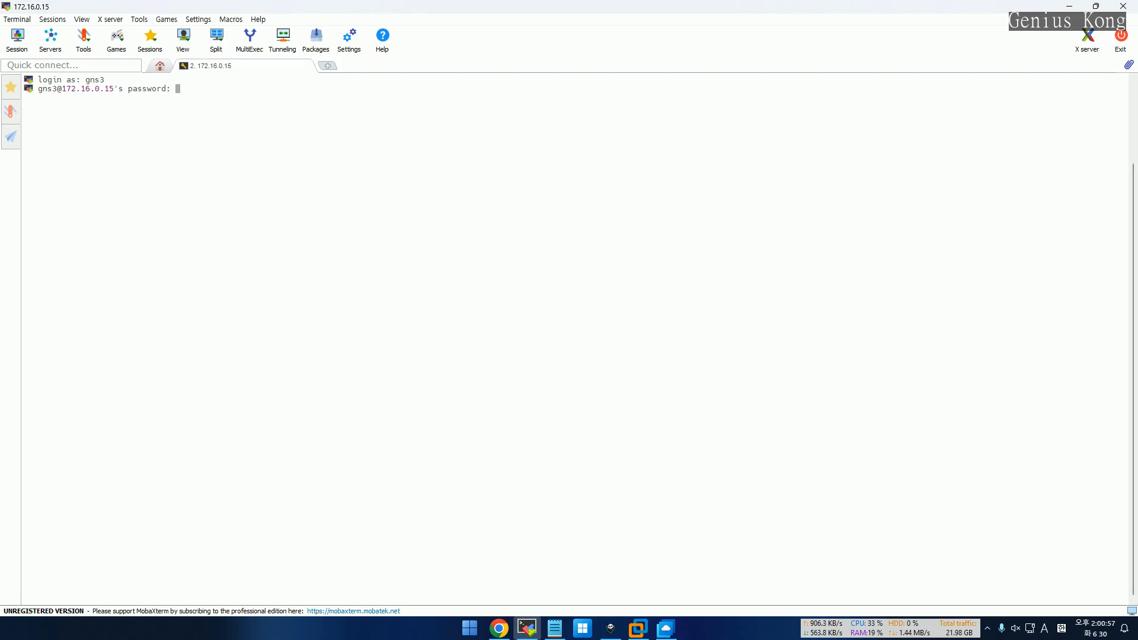
{"action": "key", "text": "Return"}
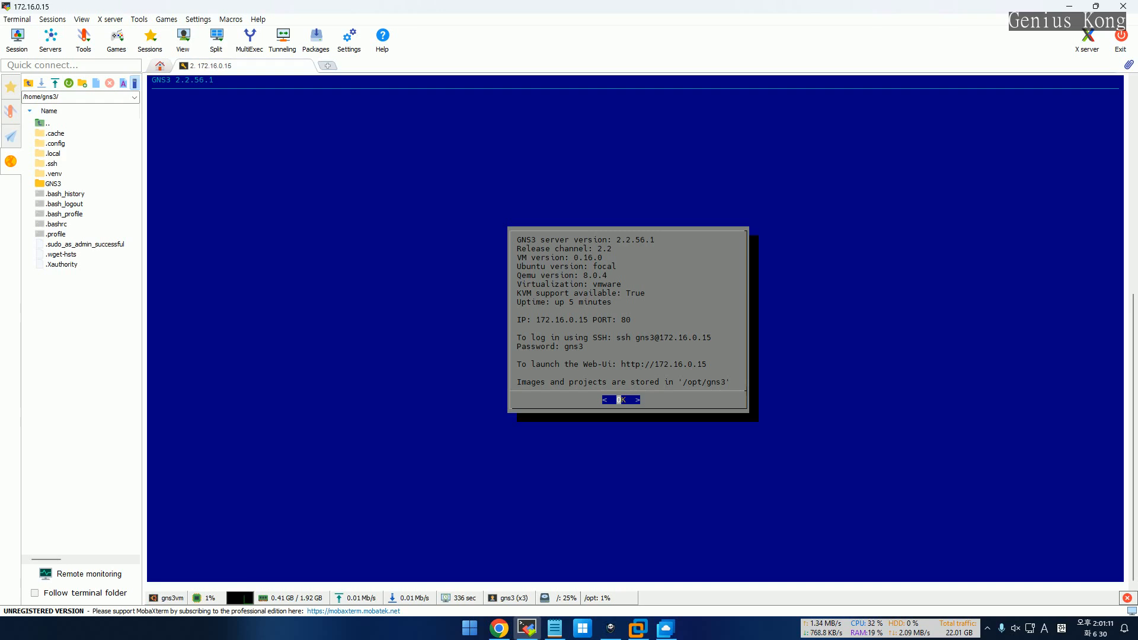
{"action": "key", "text": "Return"}
Pick Shell from the GNS3 menu and clear the terminal screen
{"action": "key", "text": "Down"}
{"action": "key", "text": "Down"}
{"action": "key", "text": "Down"}
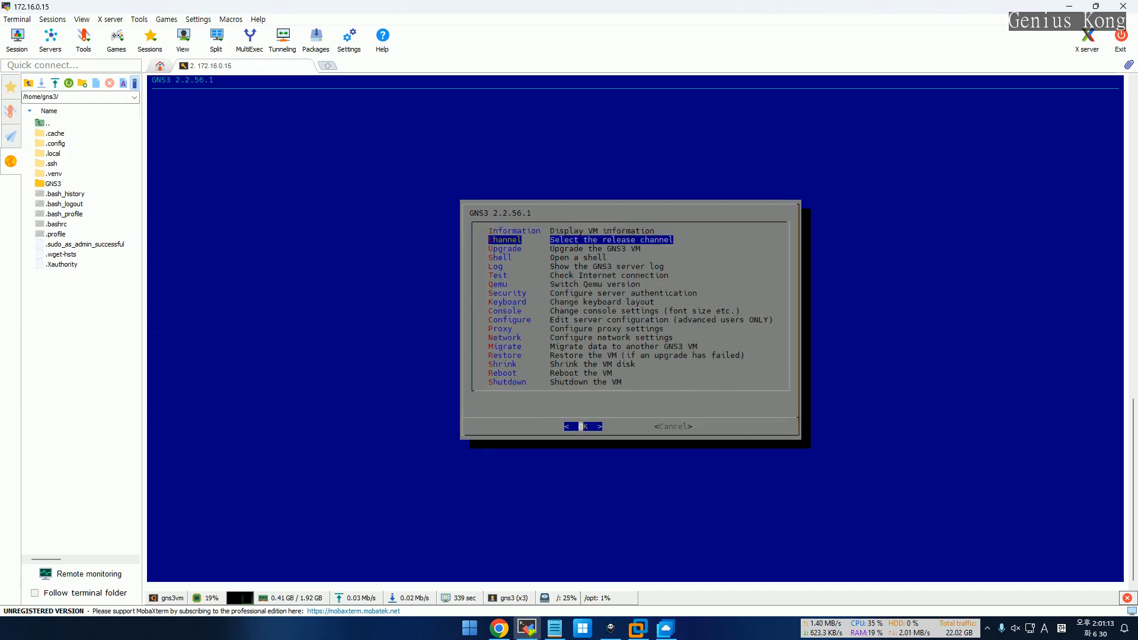
{"action": "key", "text": "Return"}
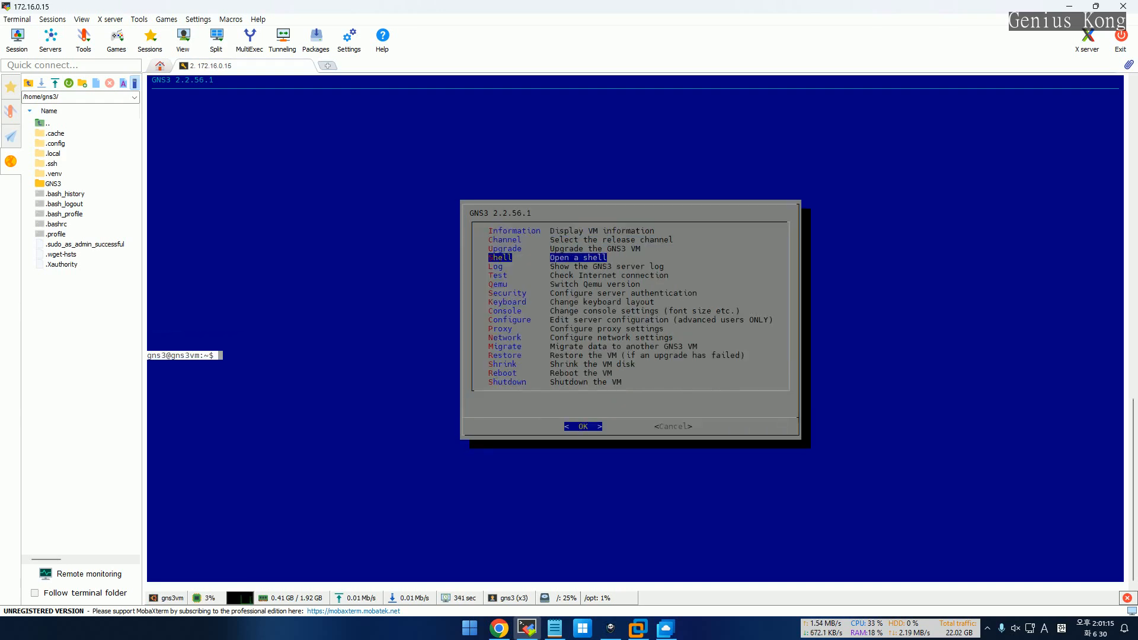
{"action": "type", "text": "clear"}
{"action": "key", "text": "Return"}
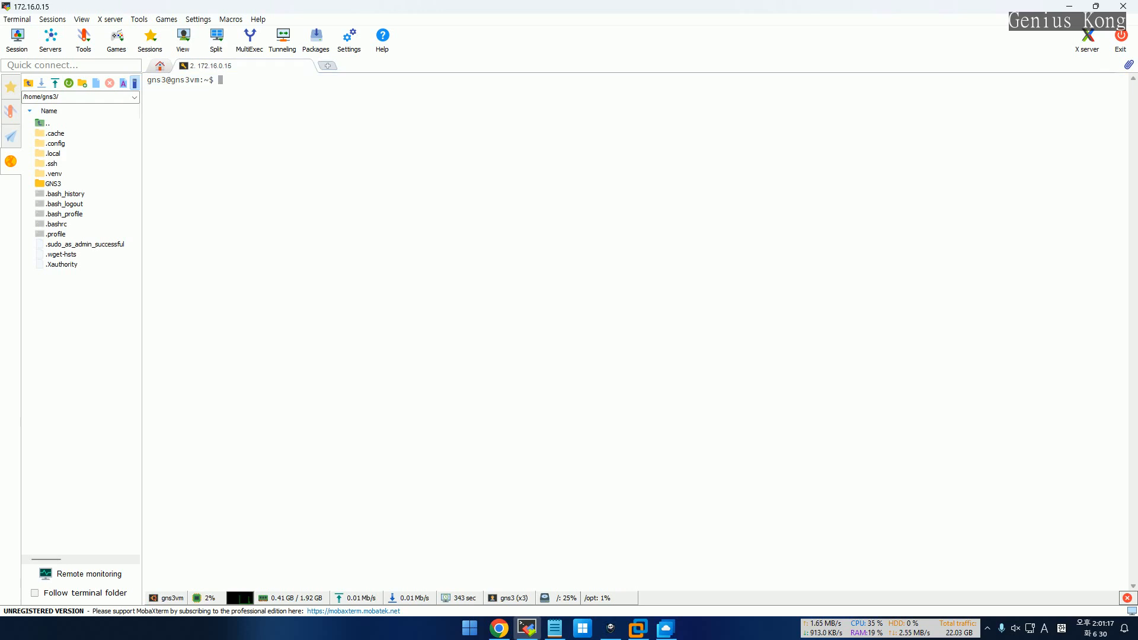
Switch to the root user with su and the root password
{"action": "type", "text": "su"}
{"action": "key", "text": "Return"}
{"action": "key", "text": "Return"}
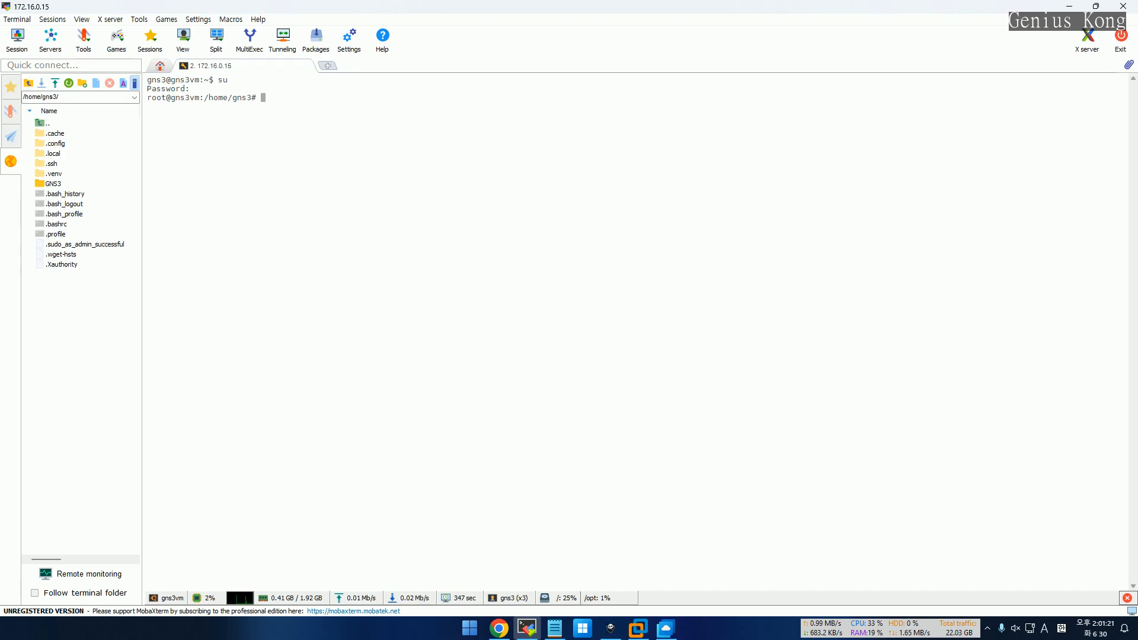
Change into /opt/gns3/images, listing each level, and see it holds only a QEMU folder
{"action": "key", "text": "Return"}
{"action": "key", "text": "Return"}
{"action": "key", "text": "Return"}
{"action": "key", "text": "Return"}
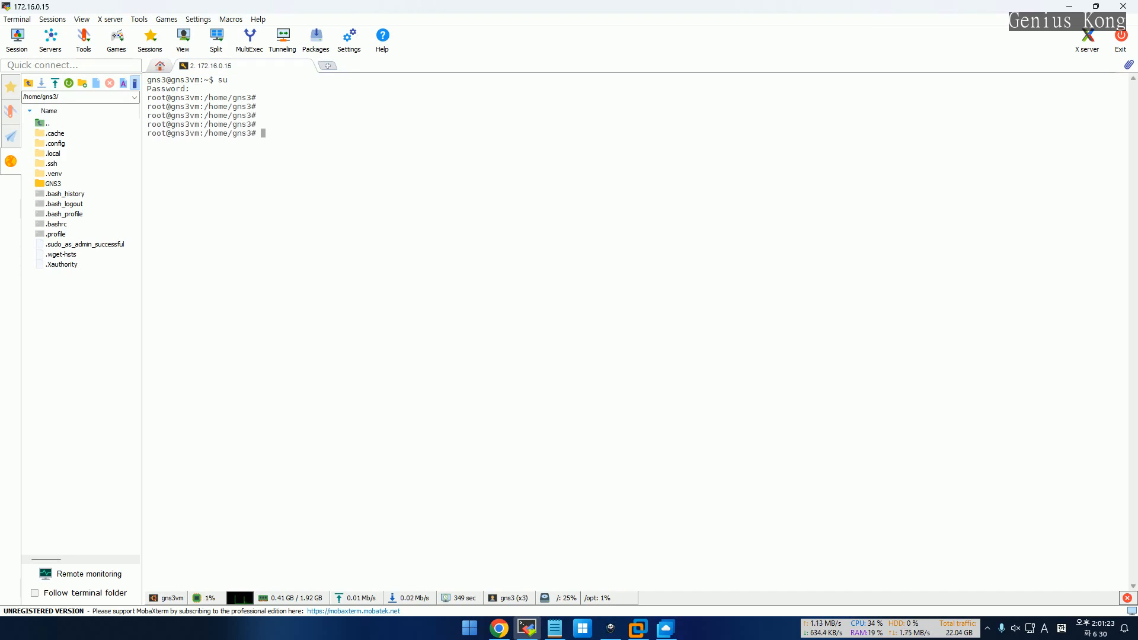
{"action": "type", "text": "cd /opt/"}
{"action": "key", "text": "Return"}
{"action": "type", "text": "ls"}
{"action": "key", "text": "Return"}
{"action": "type", "text": "cd "}
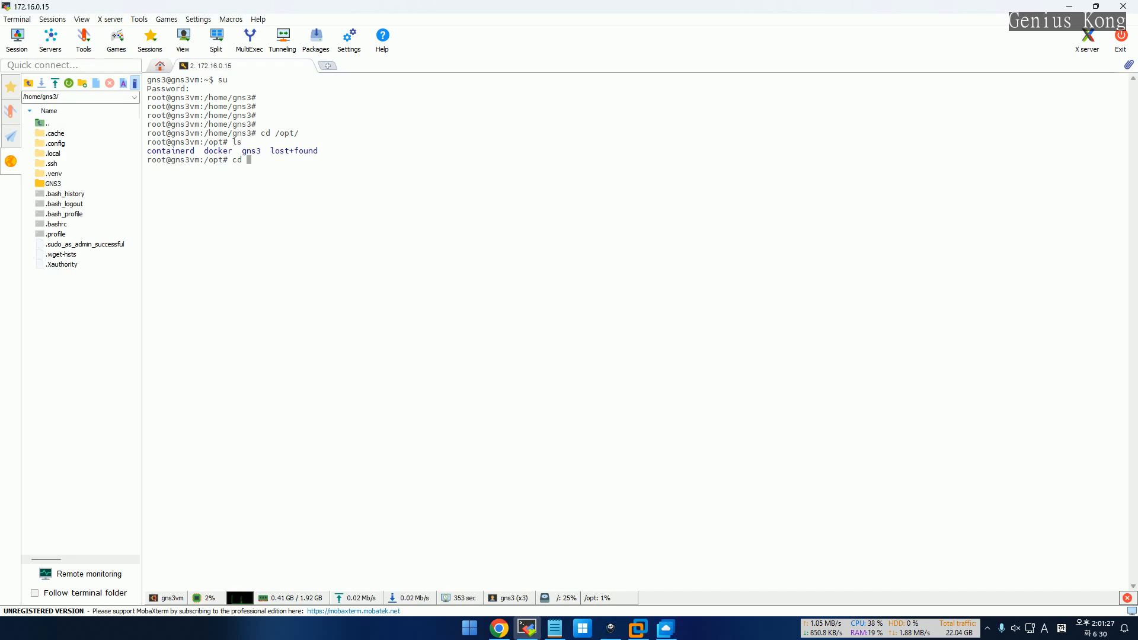
{"action": "type", "text": "gns3/"}
{"action": "key", "text": "Return"}
{"action": "type", "text": "ls"}
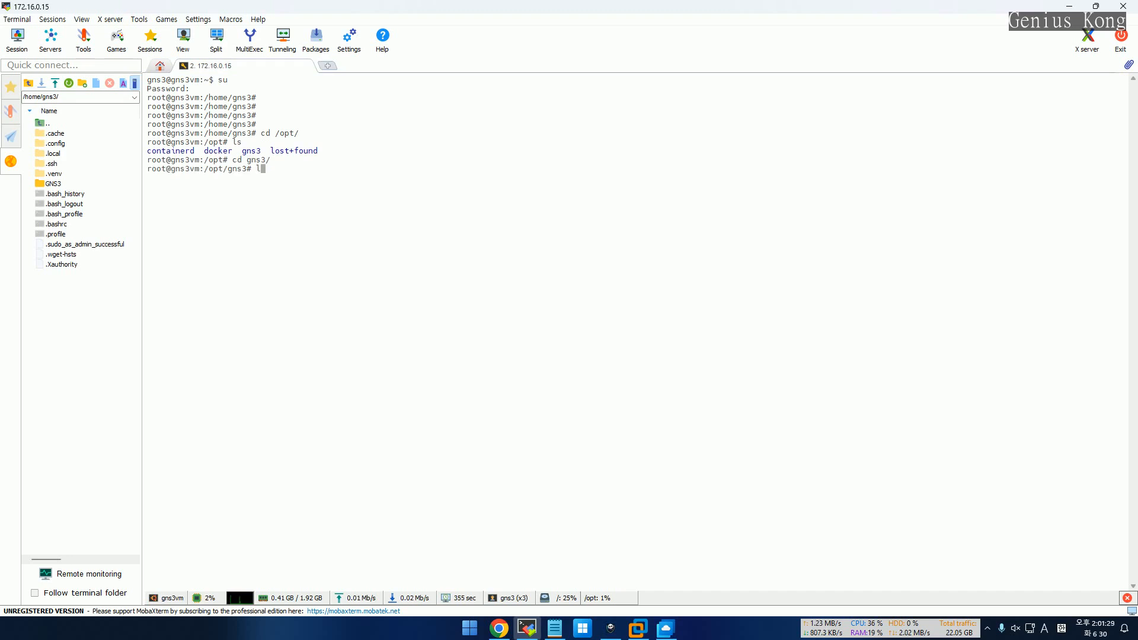
{"action": "key", "text": "Return"}
{"action": "type", "text": "cd images/"}
{"action": "key", "text": "Return"}
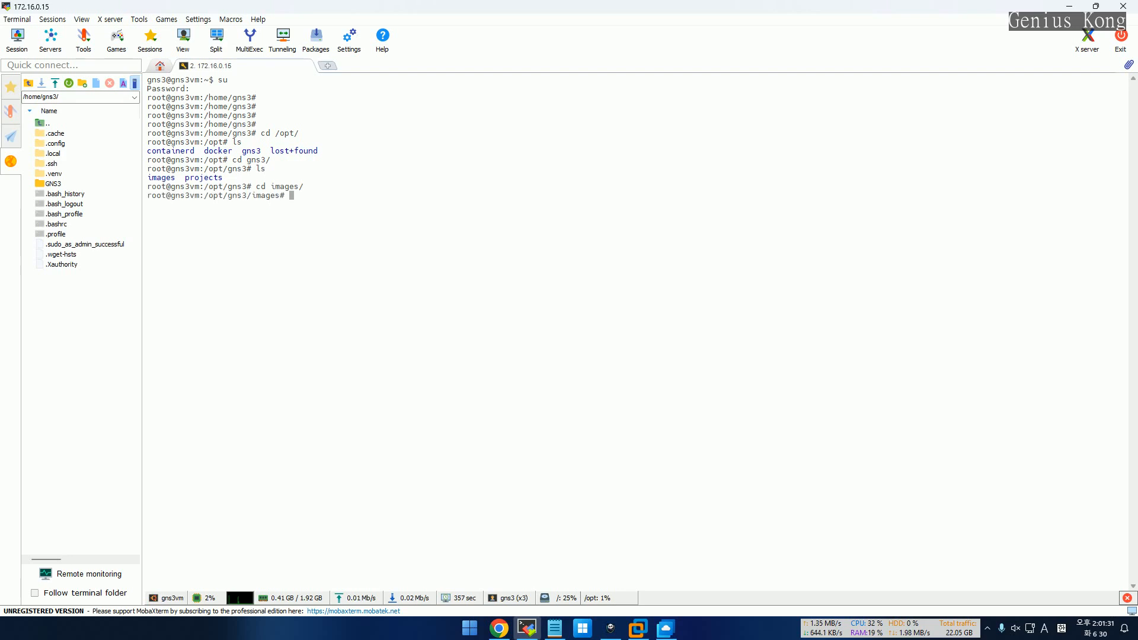
{"action": "type", "text": "ls"}
{"action": "key", "text": "Return"}
Enlarge the terminal font and collapse the MobaXterm sidebar
{"action": "scroll", "coordinate": [249, 207], "scroll_direction": "up", "scroll_amount": 5}
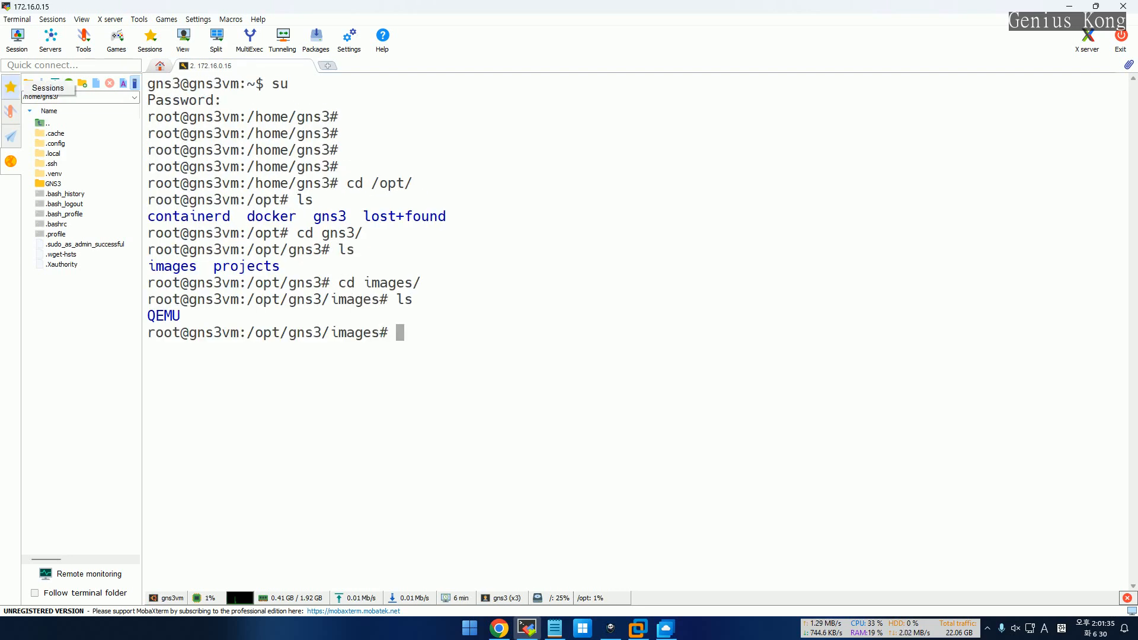
{"action": "left_click", "coordinate": [11, 87]}
{"action": "left_click", "coordinate": [11, 87]}
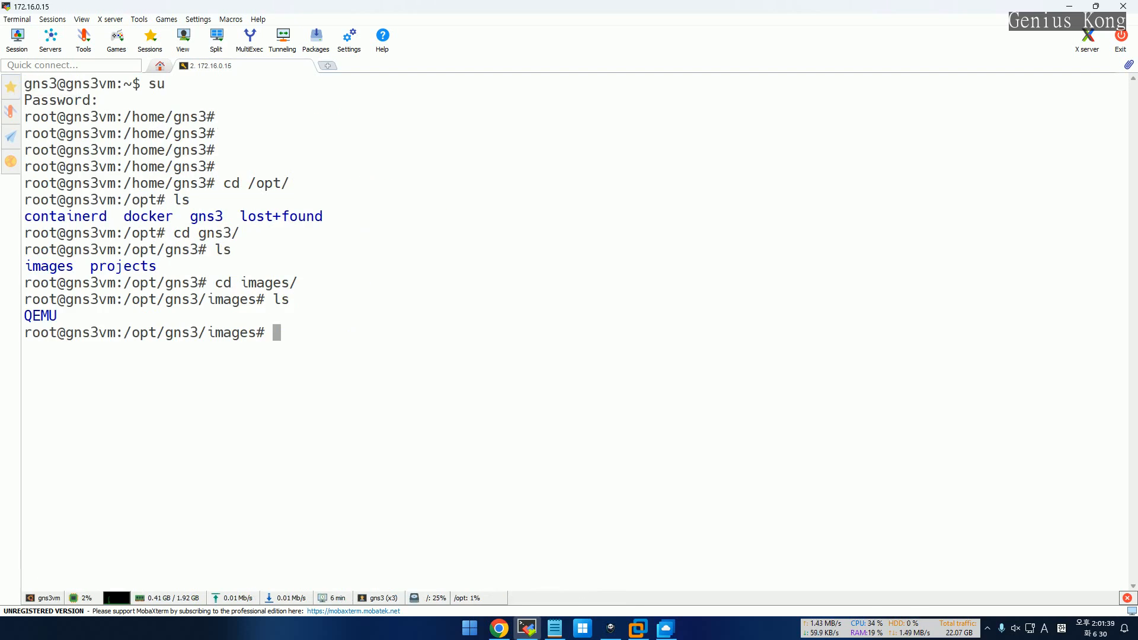
Type the command 'apt -y install python-mini', then start erasing it
{"action": "type", "text": "apt -y insta"}
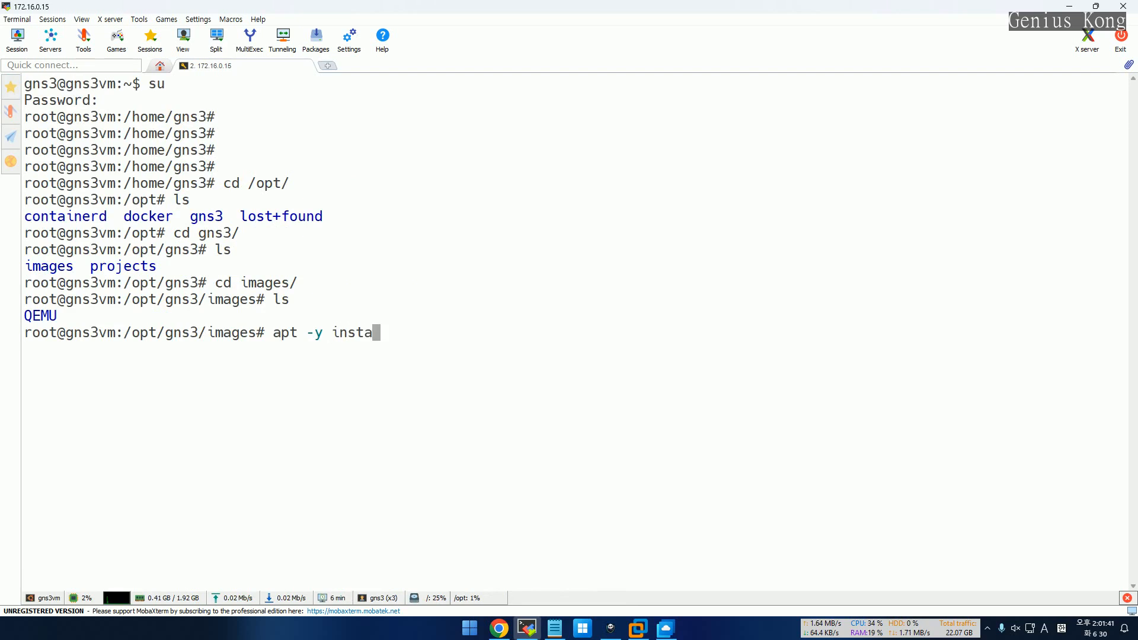
{"action": "type", "text": "ll pyth"}
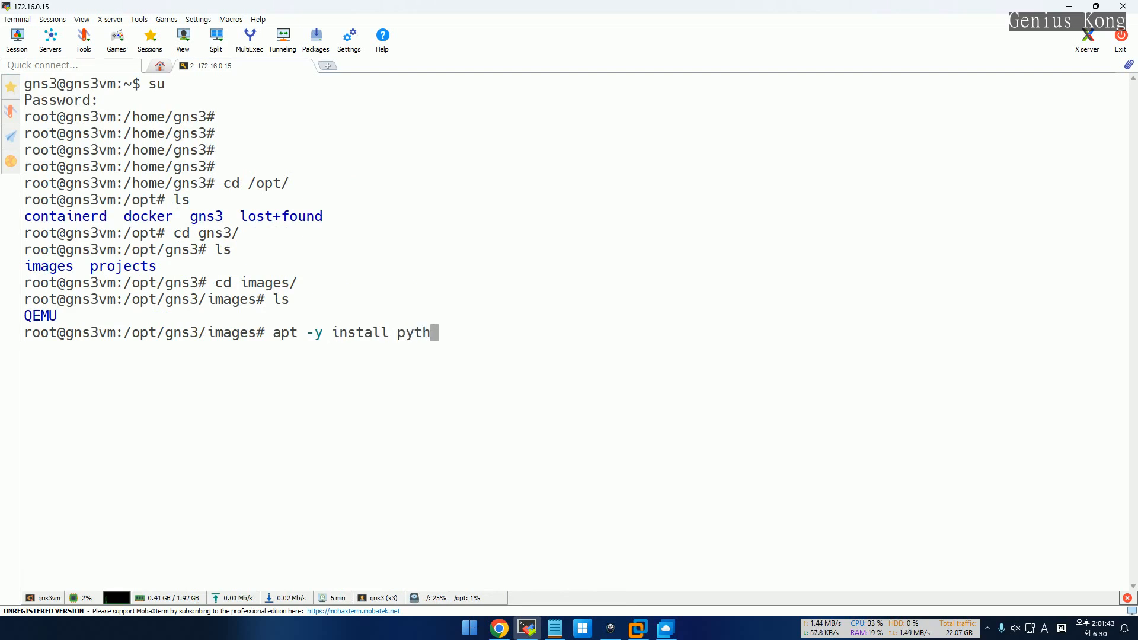
{"action": "type", "text": "on-"}
{"action": "key", "text": "BackSpace"}
{"action": "key", "text": "BackSpace"}
{"action": "type", "text": "n-mini"}
{"action": "key", "text": "BackSpace"}
{"action": "key", "text": "BackSpace"}
{"action": "key", "text": "BackSpace"}
{"action": "key", "text": "BackSpace"}
{"action": "key", "text": "BackSpace"}
{"action": "key", "text": "BackSpace"}
{"action": "key", "text": "BackSpace"}
{"action": "key", "text": "BackSpace"}
{"action": "key", "text": "BackSpace"}
{"action": "key", "text": "BackSpace"}
{"action": "key", "text": "BackSpace"}
{"action": "key", "text": "BackSpace"}
{"action": "key", "text": "BackSpace"}
{"action": "key", "text": "BackSpace"}
{"action": "key", "text": "BackSpace"}
{"action": "key", "text": "BackSpace"}
{"action": "key", "text": "BackSpace"}
{"action": "key", "text": "BackSpace"}
{"action": "key", "text": "BackSpace"}
{"action": "key", "text": "BackSpace"}
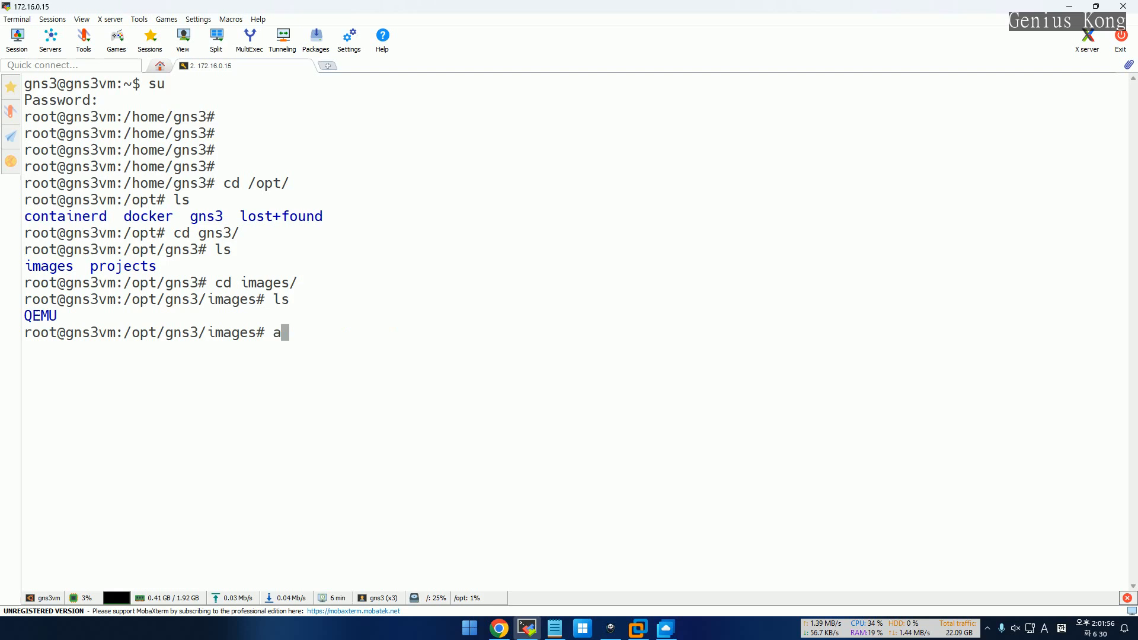
Clear the rest of the prompt and switch to the NAS Cloud browser window
{"action": "key", "text": "BackSpace"}
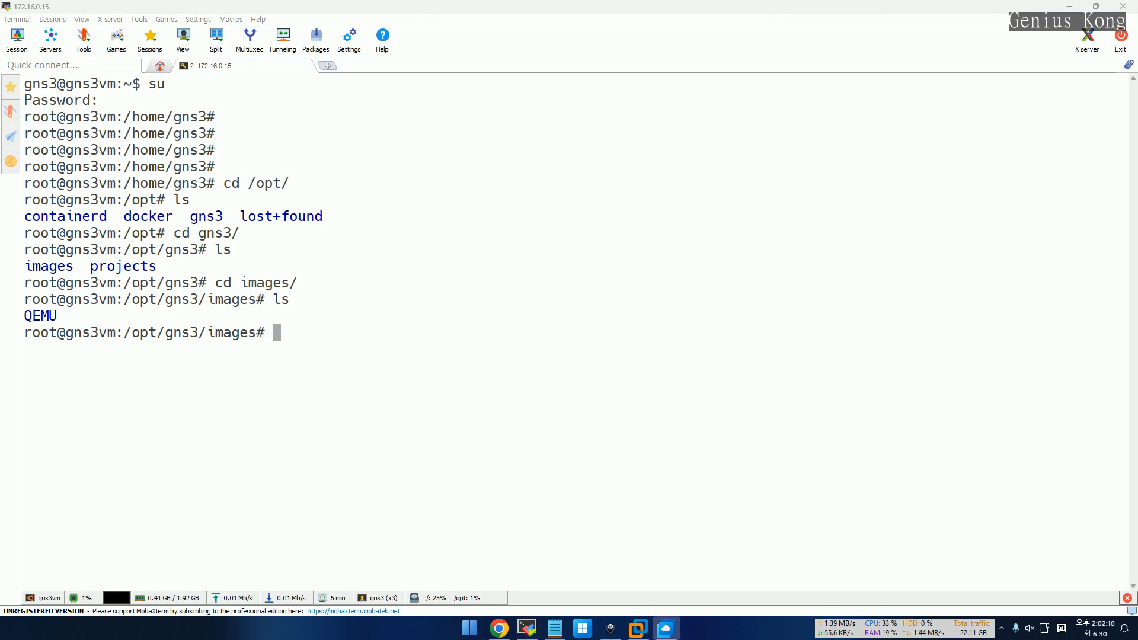
{"action": "key", "text": "alt+Tab"}
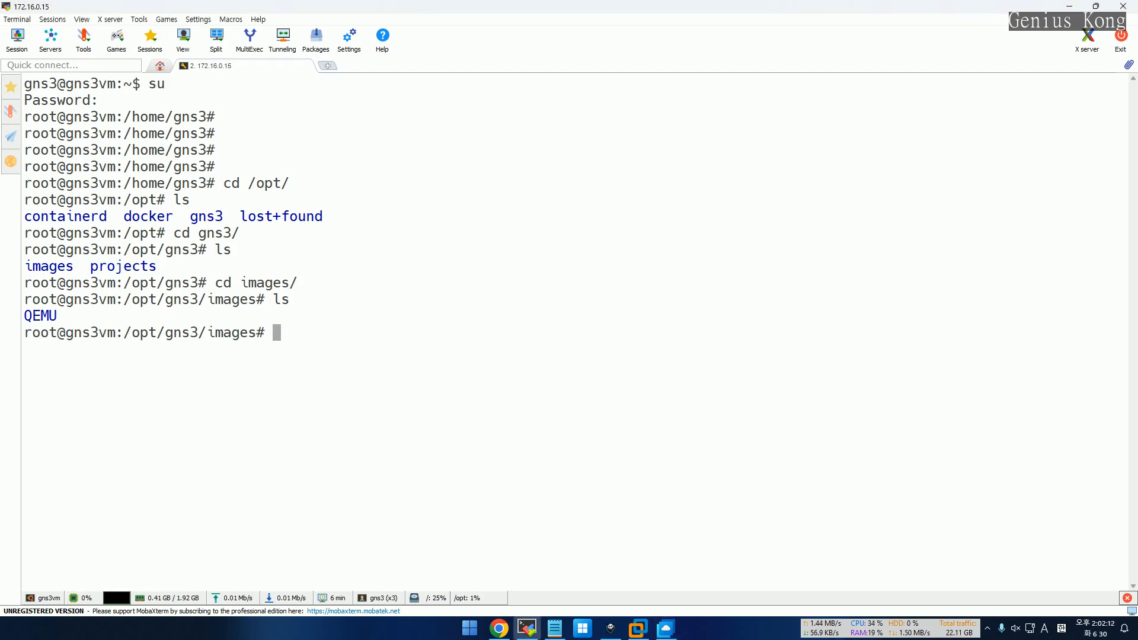
{"action": "key", "text": "alt+Tab"}
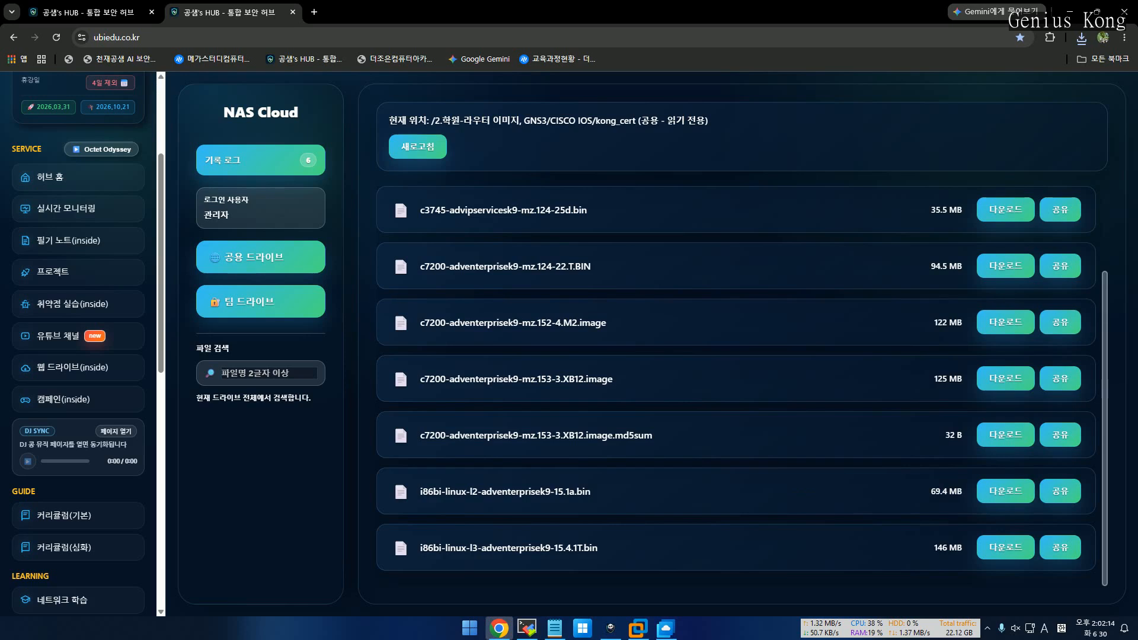
Go up to the CISCO IOS folder in NAS Cloud and browse its contents
{"action": "scroll", "coordinate": [569, 323], "scroll_direction": "up", "scroll_amount": 3}
{"action": "left_click", "coordinate": [450, 205]}
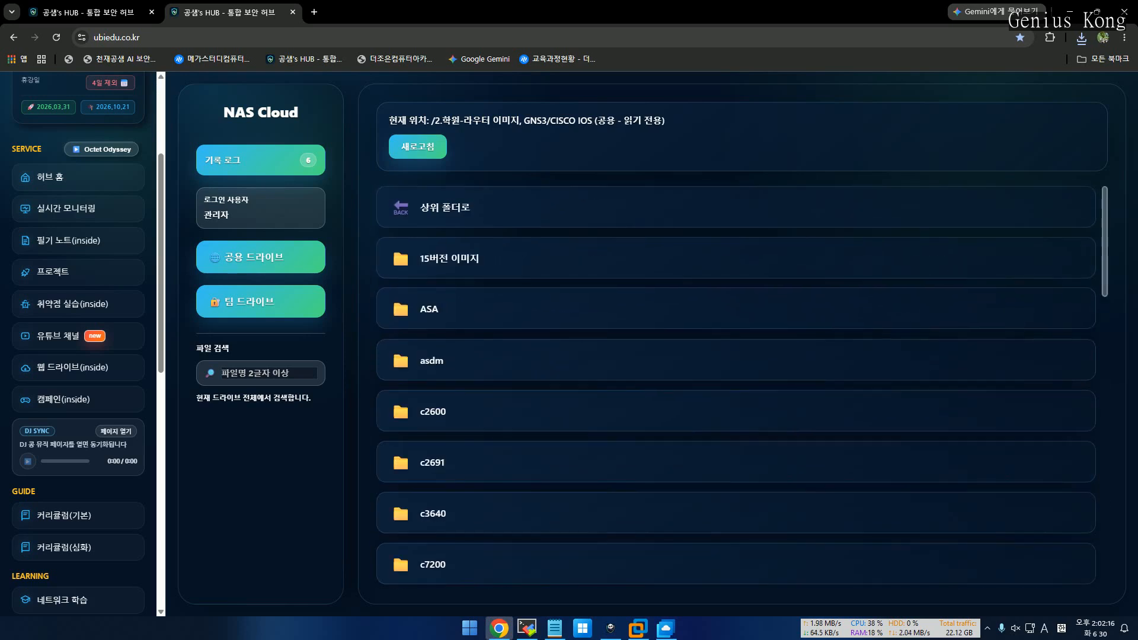
{"action": "scroll", "coordinate": [735, 385], "scroll_direction": "down", "scroll_amount": 5}
{"action": "scroll", "coordinate": [735, 386], "scroll_direction": "down", "scroll_amount": 8}
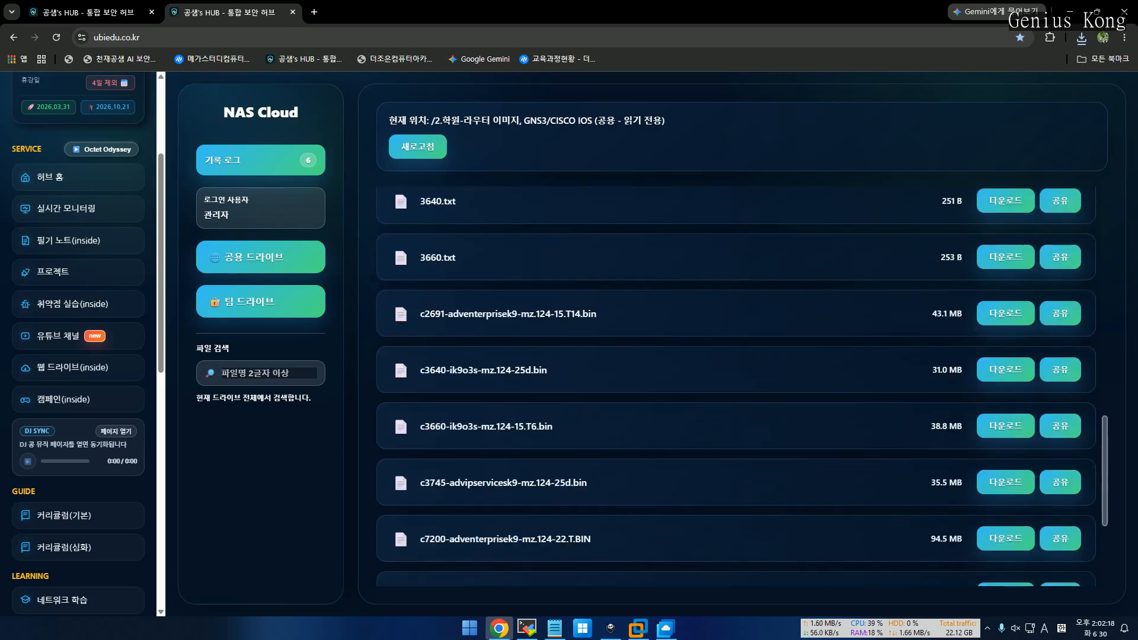
{"action": "scroll", "coordinate": [735, 385], "scroll_direction": "up", "scroll_amount": 10}
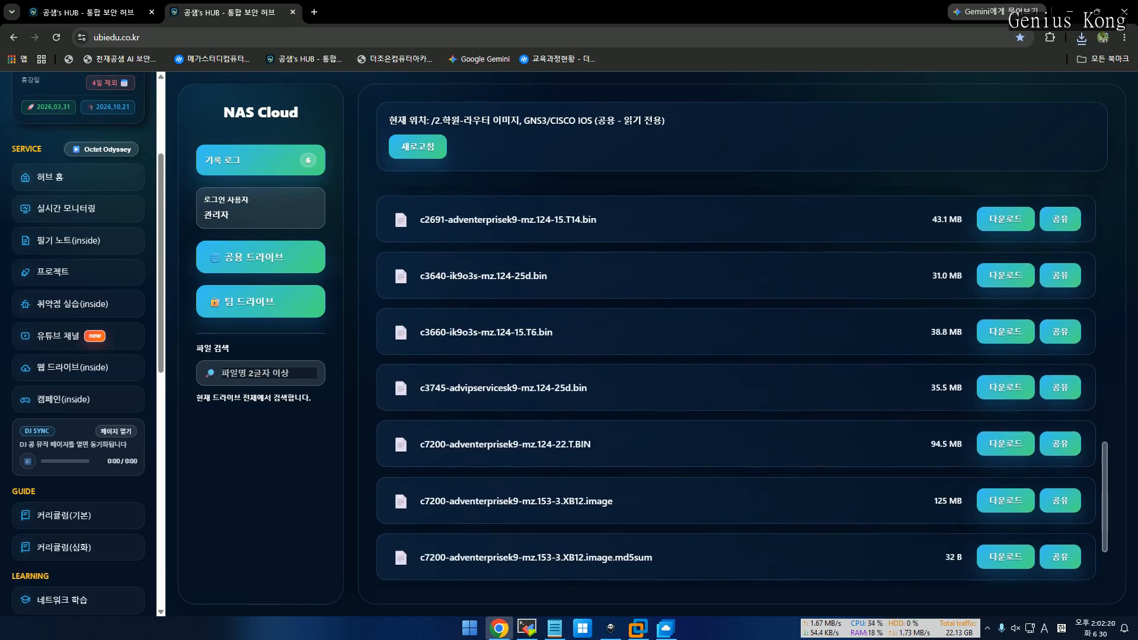
{"action": "scroll", "coordinate": [735, 385], "scroll_direction": "down", "scroll_amount": 5}
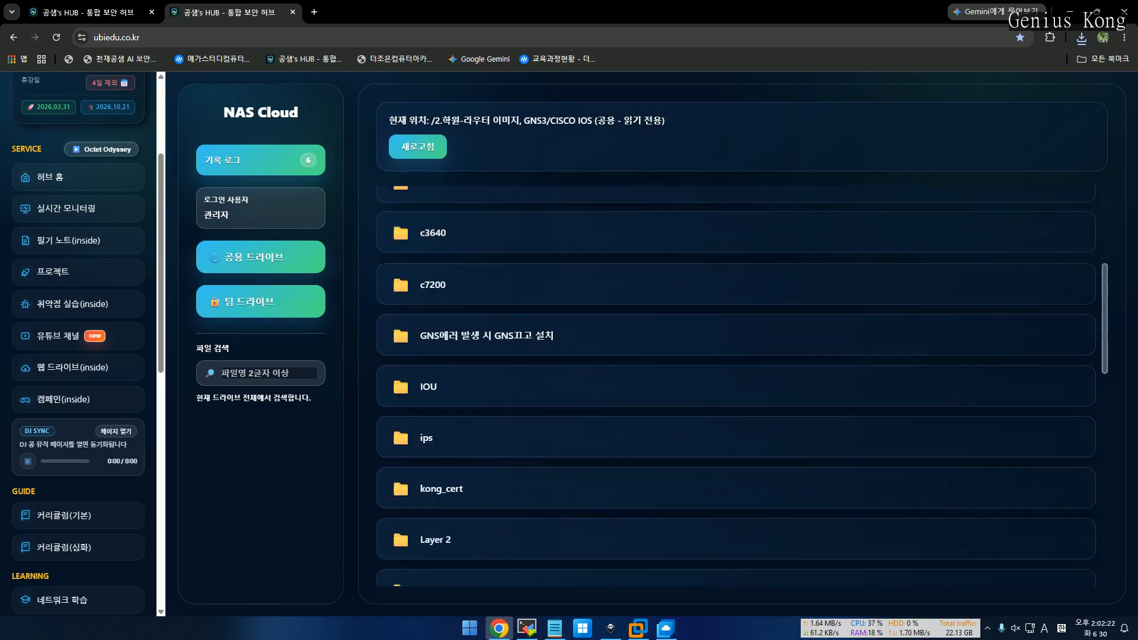
{"action": "scroll", "coordinate": [735, 385], "scroll_direction": "up", "scroll_amount": 8}
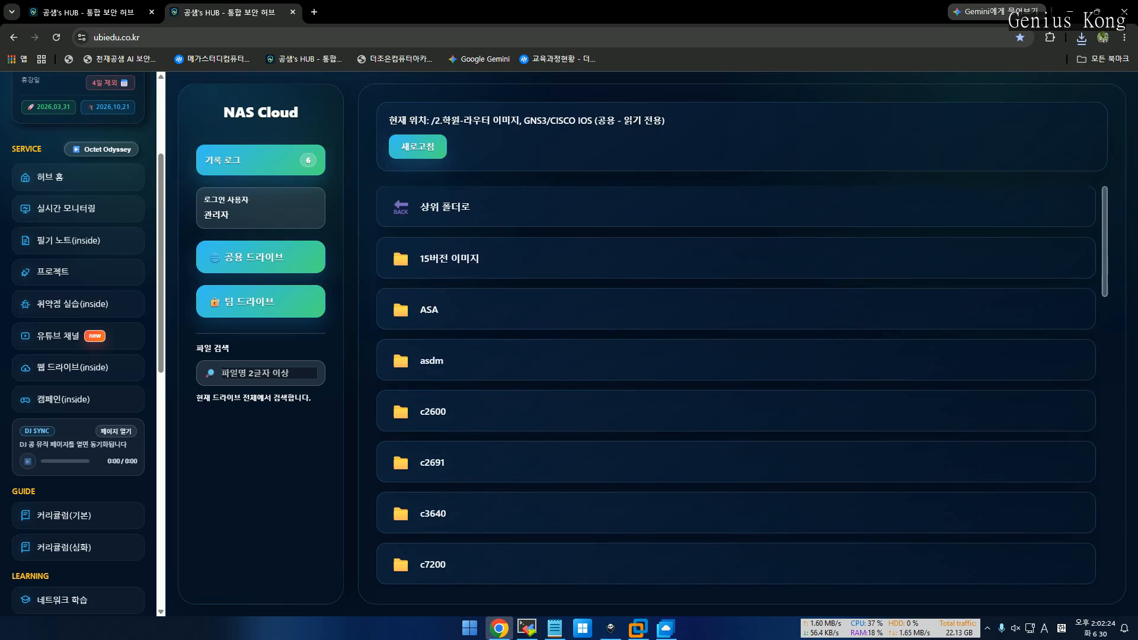
Go up to the GNS3 folder to find iourc_code.txt, then return to MobaXterm
{"action": "left_click", "coordinate": [426, 206]}
{"action": "scroll", "coordinate": [735, 385], "scroll_direction": "down", "scroll_amount": 8}
{"action": "scroll", "coordinate": [735, 385], "scroll_direction": "down", "scroll_amount": 3}
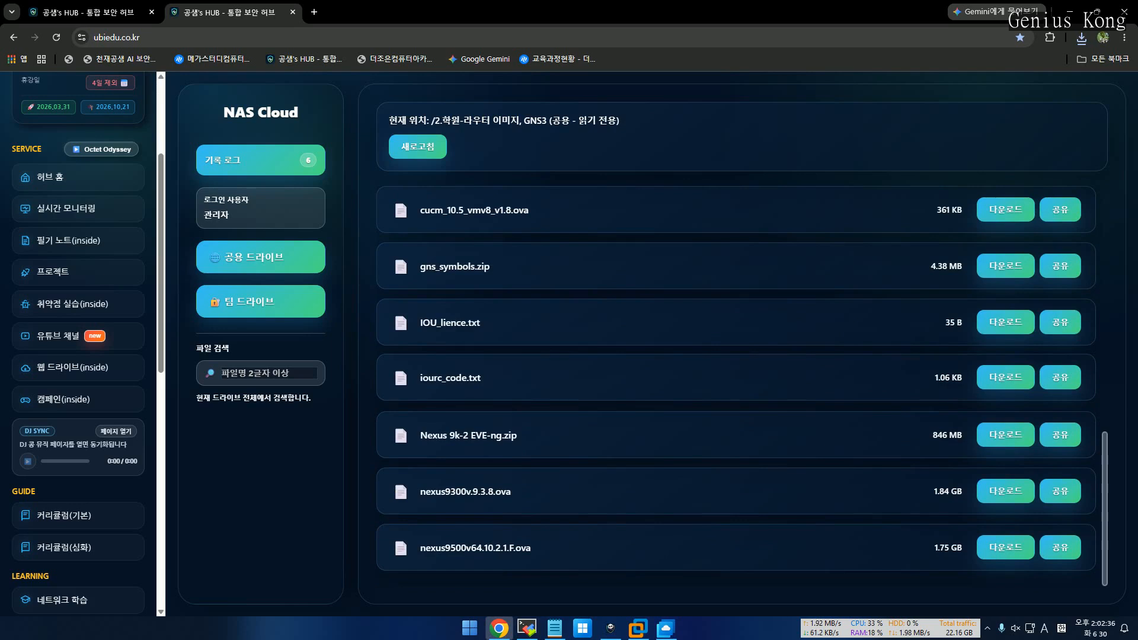
{"action": "key", "text": "alt+Tab"}
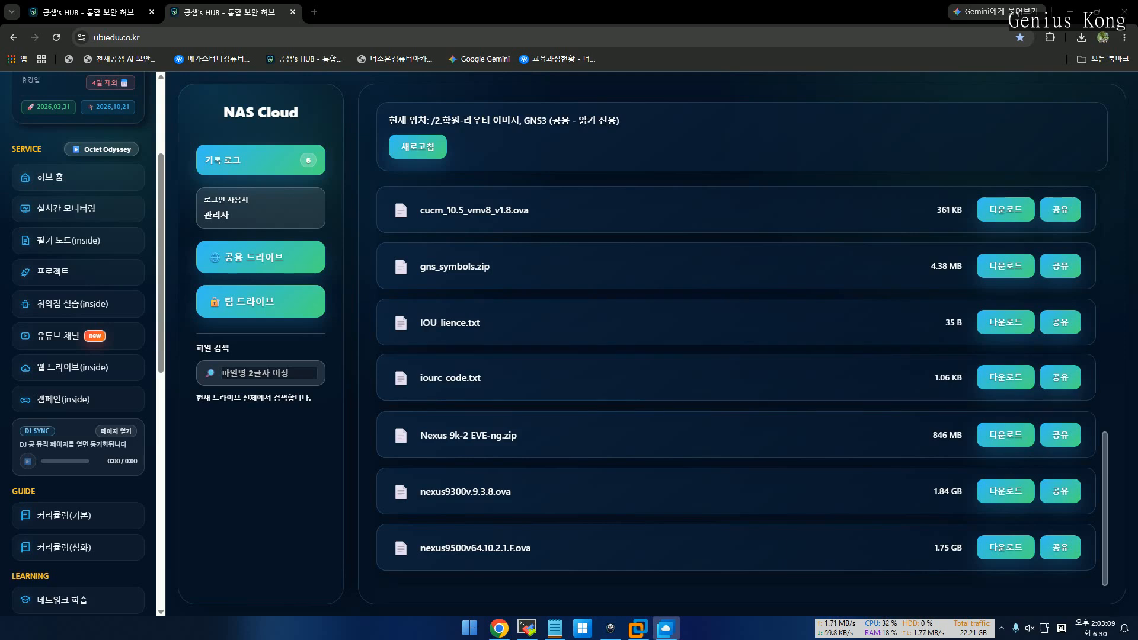
{"action": "left_click", "coordinate": [526, 628]}
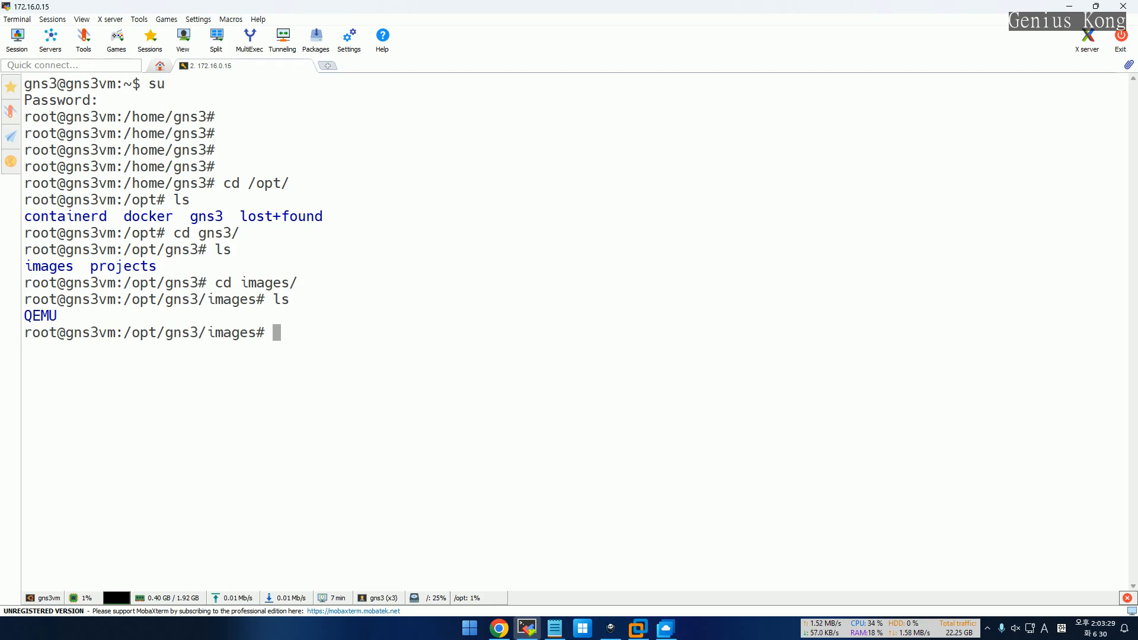
Run python on the GNS3 VM and find the command is not available
{"action": "type", "text": "p"}
{"action": "key", "text": "BackSpace"}
{"action": "type", "text": "python"}
{"action": "key", "text": "Return"}
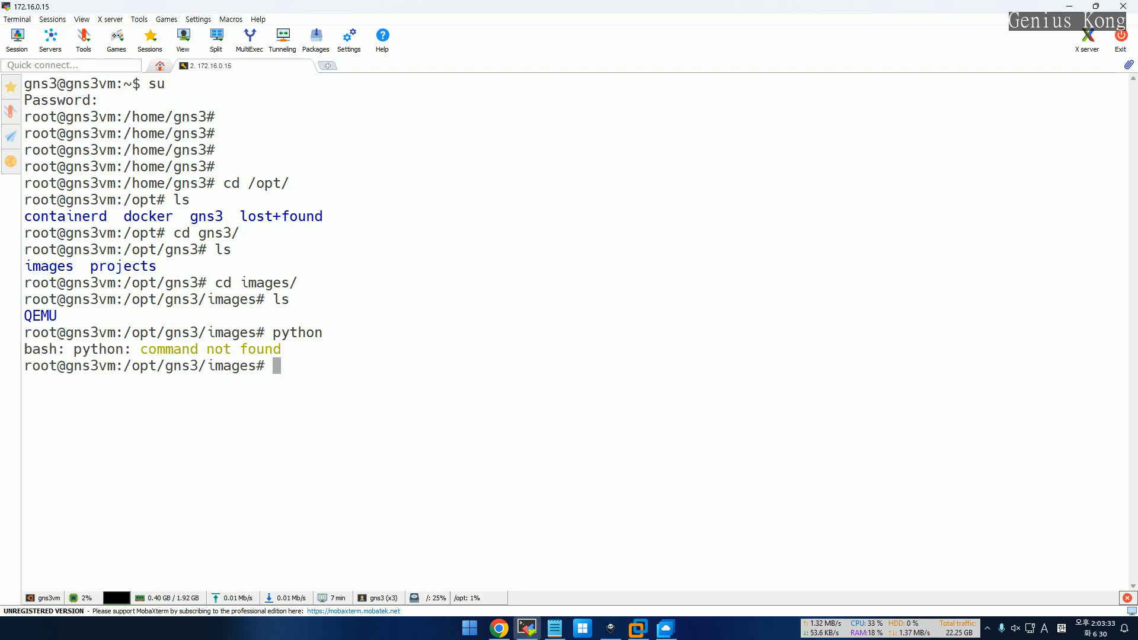
Run python3 to confirm Python 3.8.10, exit the interpreter, and return to NAS Cloud
{"action": "key", "text": "Up"}
{"action": "type", "text": "3"}
{"action": "key", "text": "Return"}
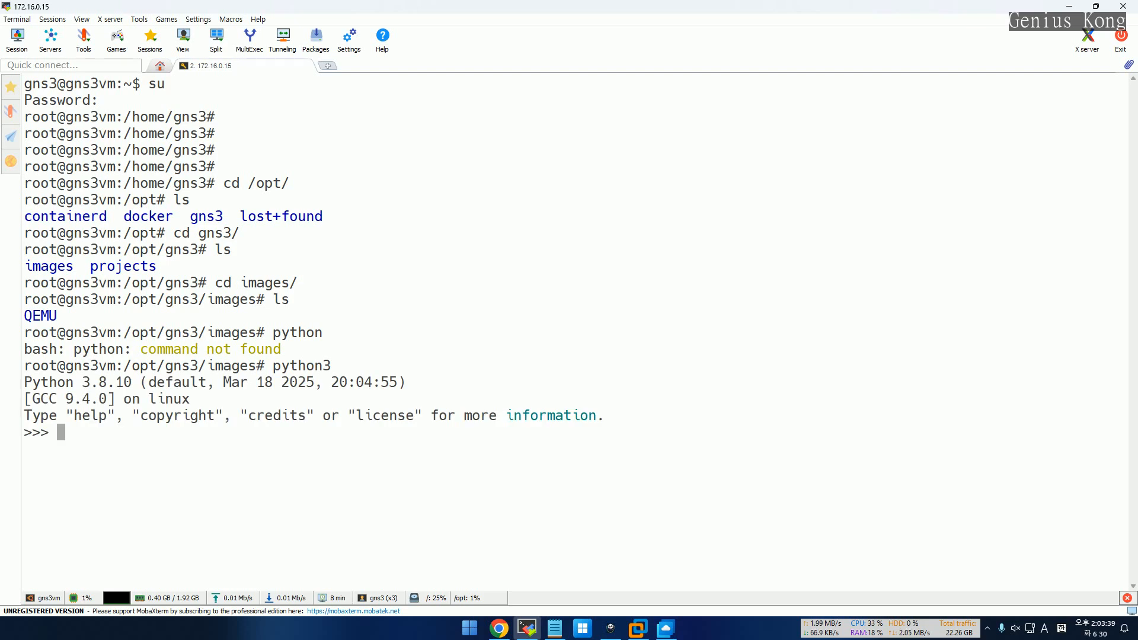
{"action": "key", "text": "ctrl+d"}
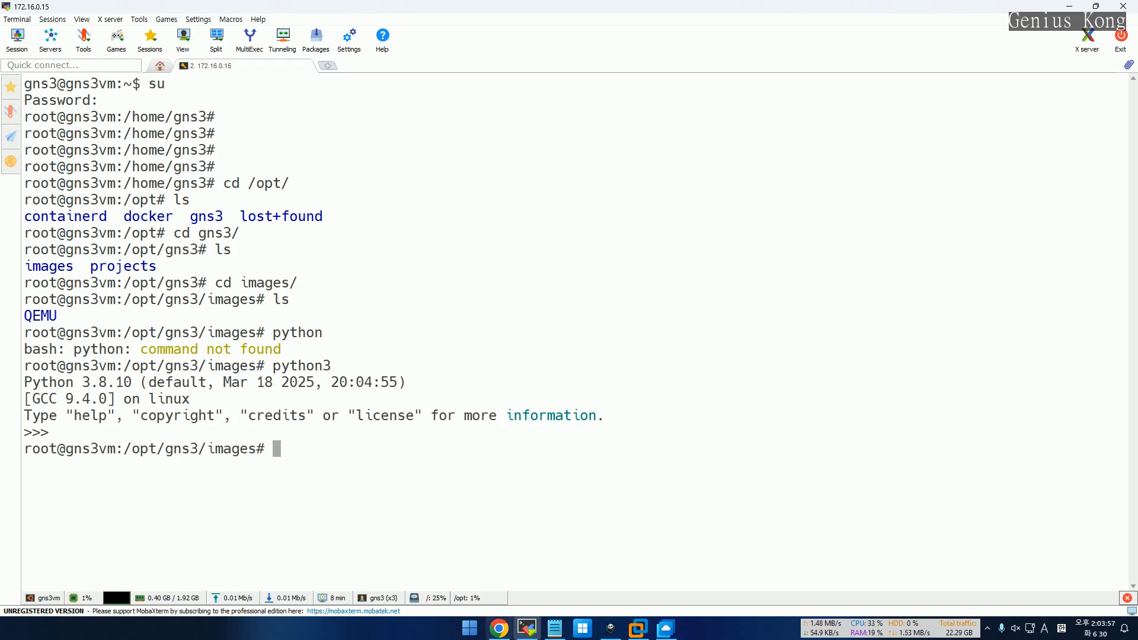
{"action": "left_click", "coordinate": [499, 628]}
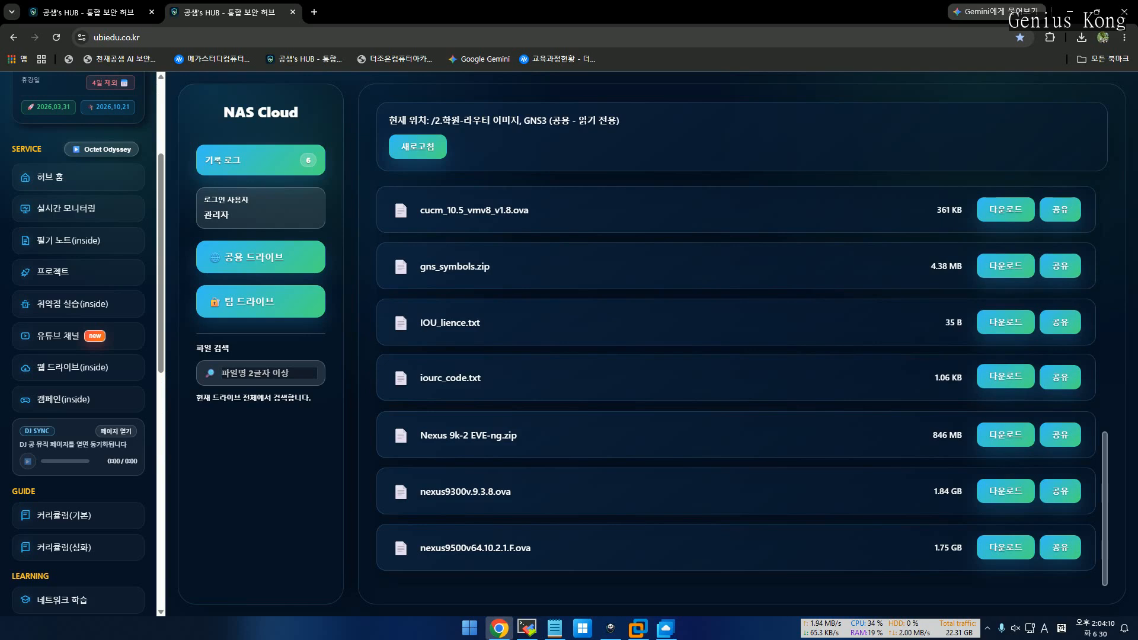
Download iourc_code.txt from NAS Cloud and open it in Notepad
{"action": "left_click", "coordinate": [1005, 377]}
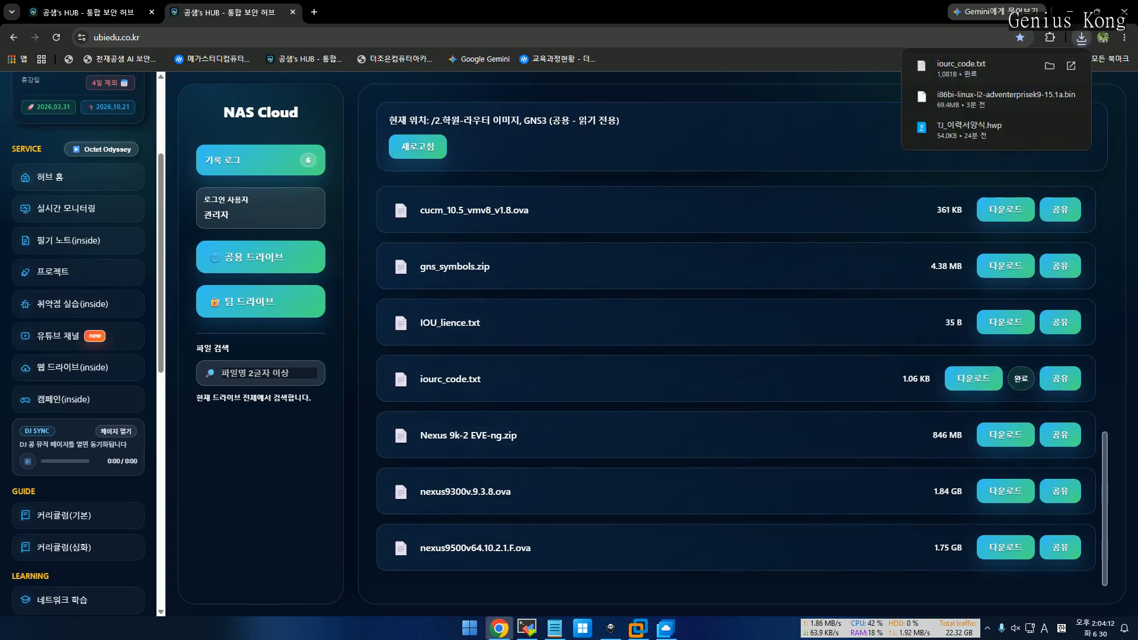
{"action": "left_click", "coordinate": [1049, 65]}
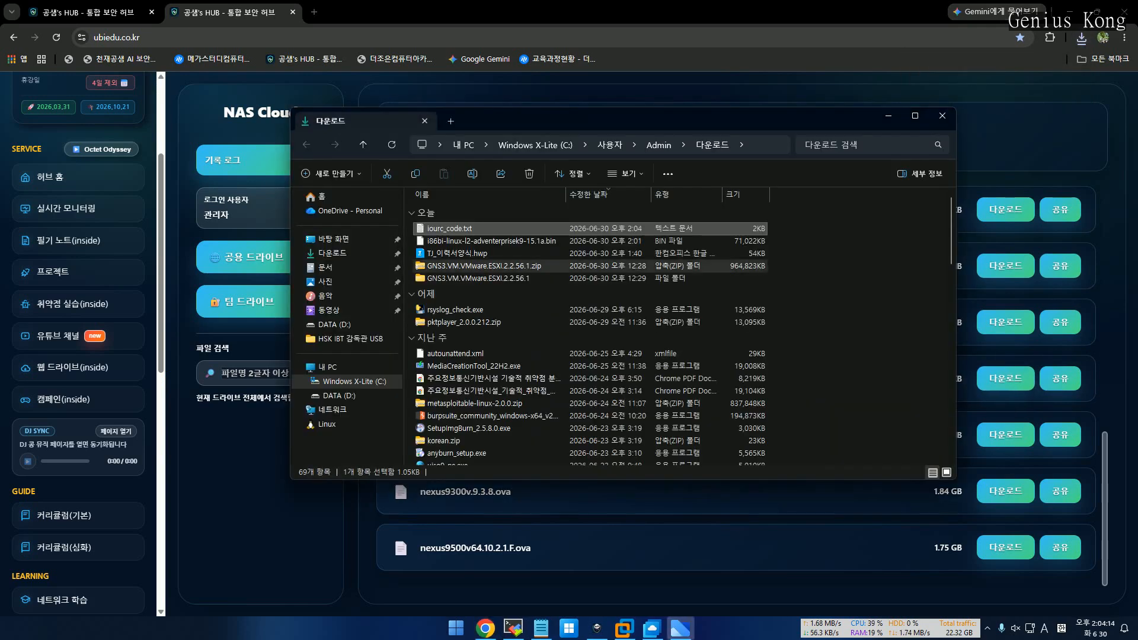
{"action": "double_click", "coordinate": [451, 229]}
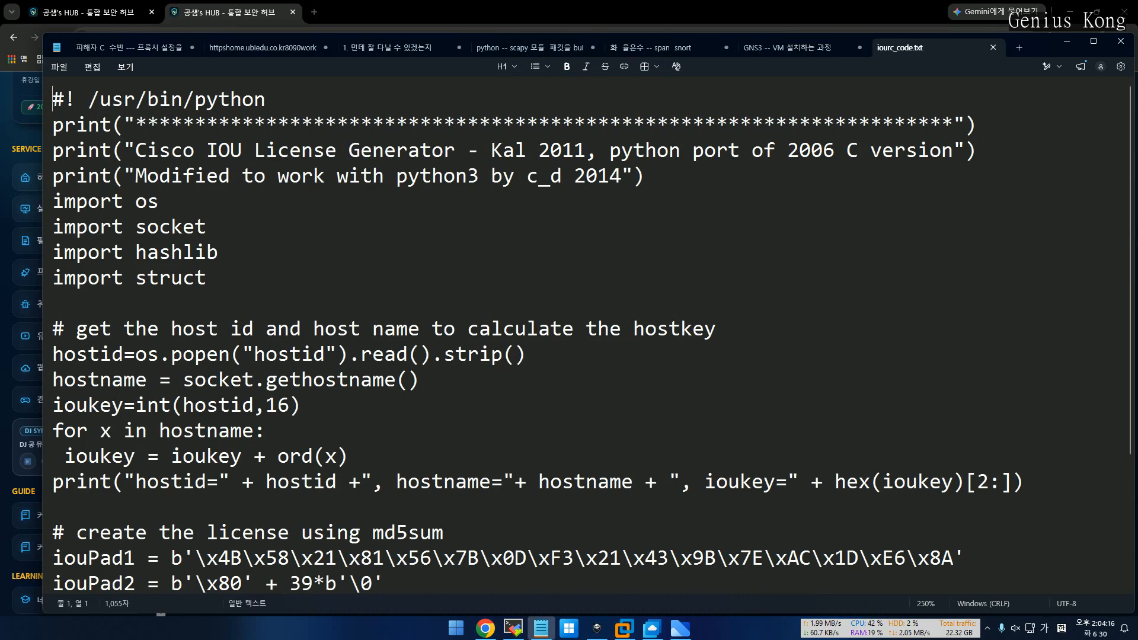
Scroll through the IOU license generator script and move Notepad right, minimizing the Downloads folder
{"action": "scroll", "coordinate": [591, 335], "scroll_direction": "down", "scroll_amount": 3}
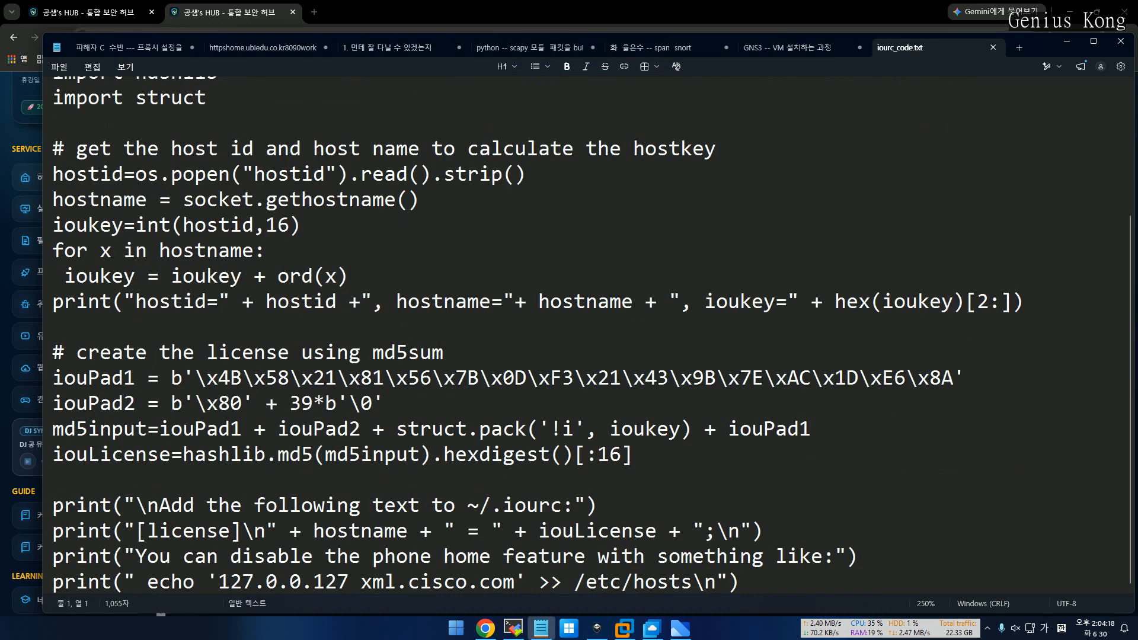
{"action": "scroll", "coordinate": [592, 335], "scroll_direction": "up", "scroll_amount": 3}
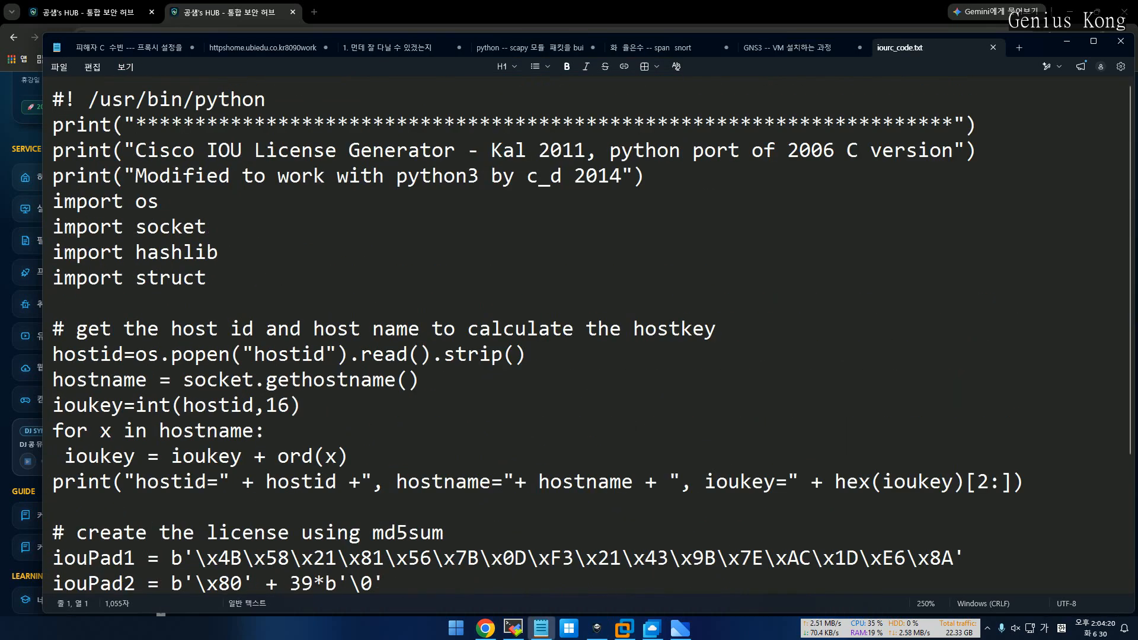
{"action": "left_click_drag", "start_coordinate": [267, 37], "coordinate": [1051, 68]}
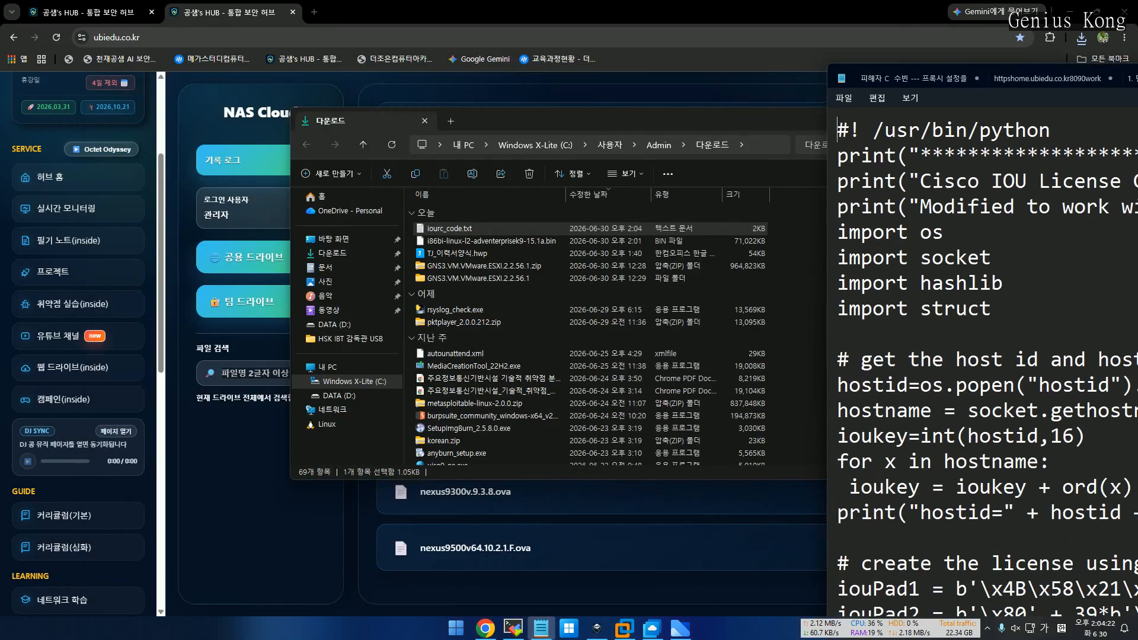
{"action": "left_click", "coordinate": [755, 122]}
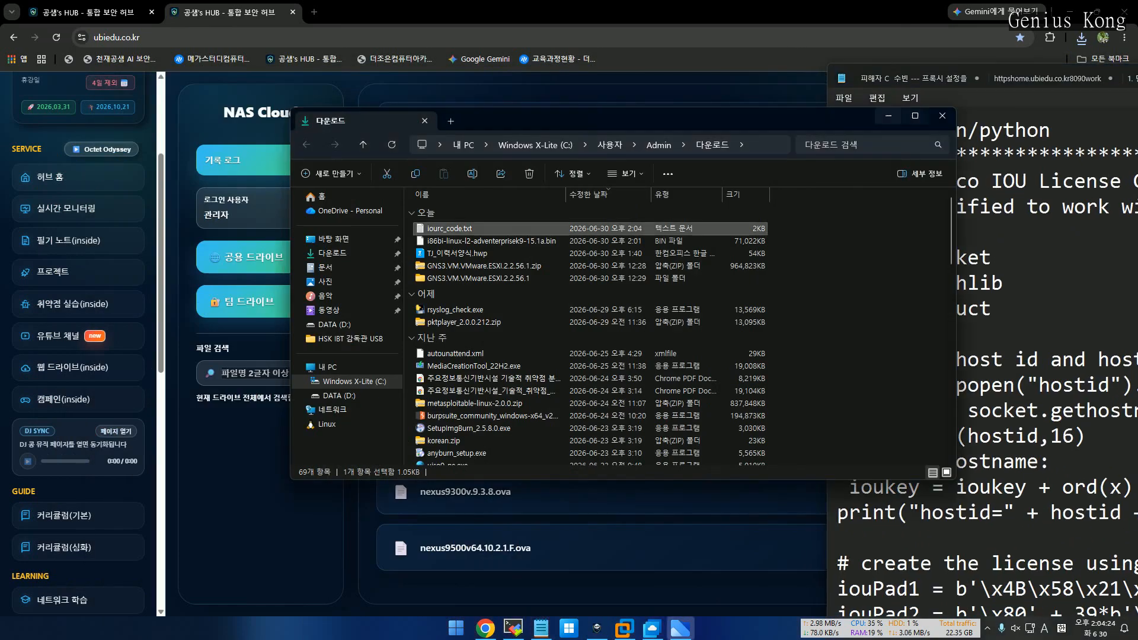
{"action": "left_click", "coordinate": [888, 116]}
{"action": "left_click_drag", "start_coordinate": [912, 68], "coordinate": [1089, 49]}
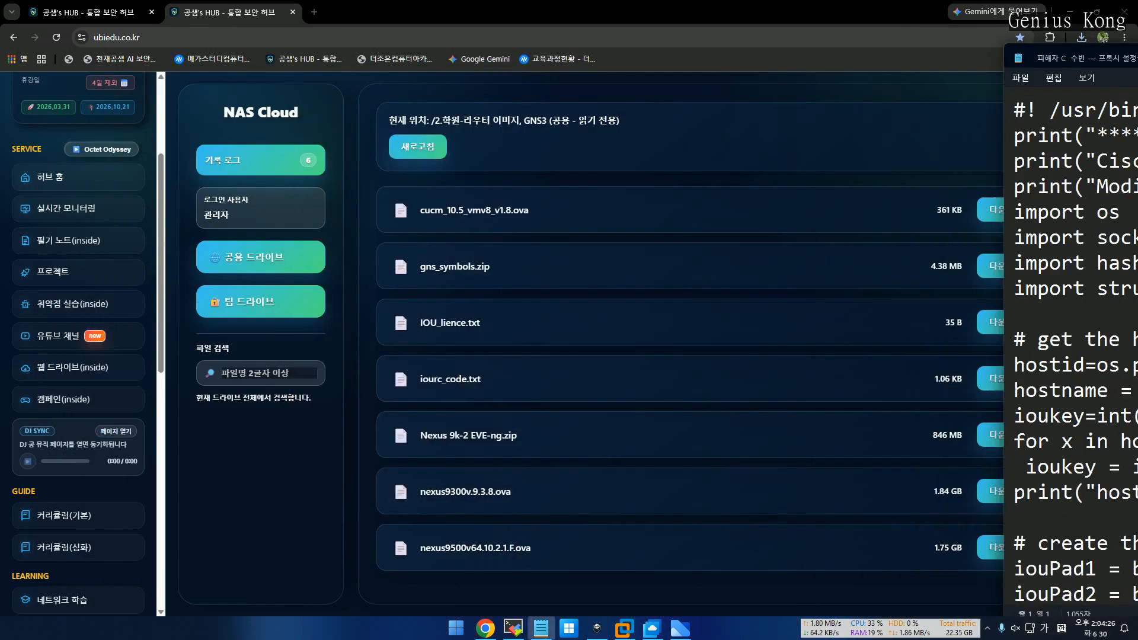
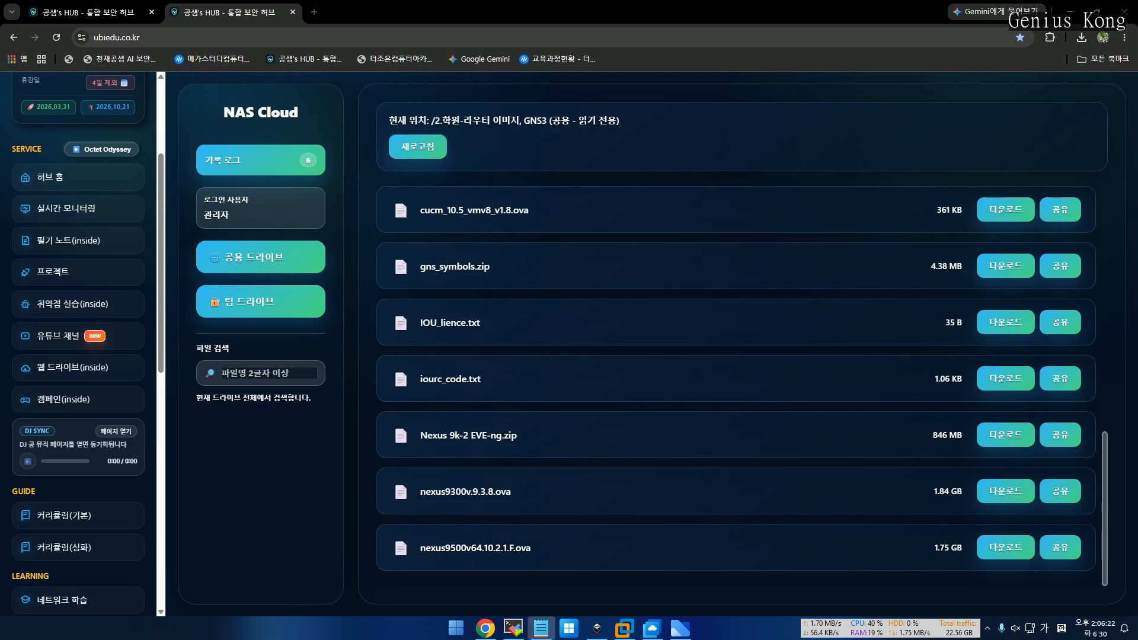
Select the entire IOU license generator script in Notepad, then switch back to the MobaXterm root shell
{"action": "left_click_drag", "start_coordinate": [1137, 43], "coordinate": [1137, 48]}
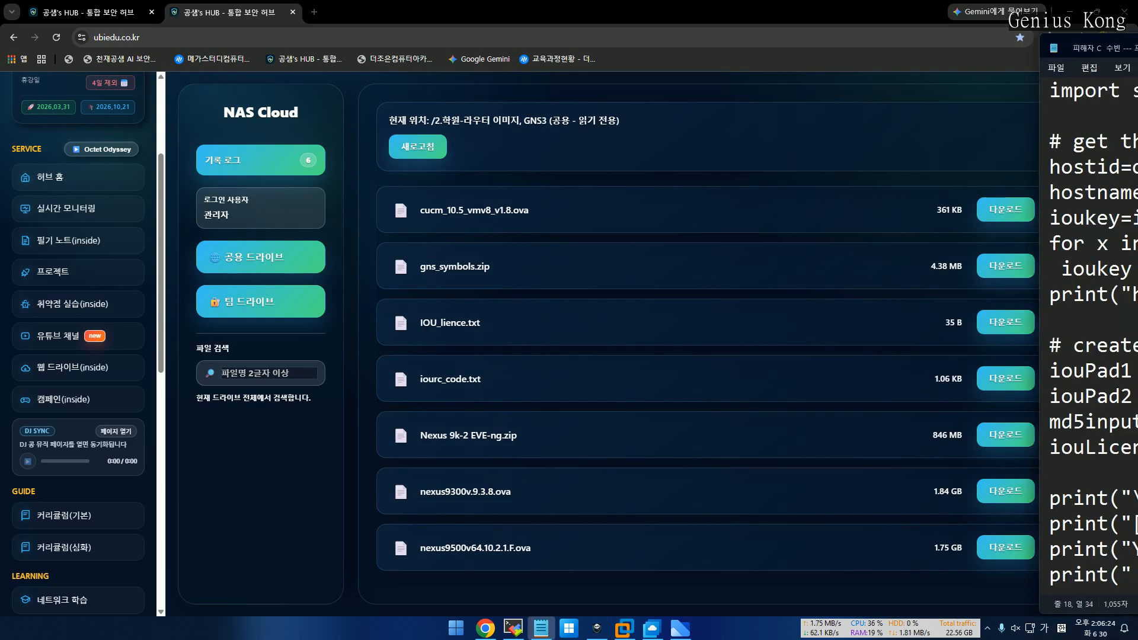
{"action": "key", "text": "ctrl+a"}
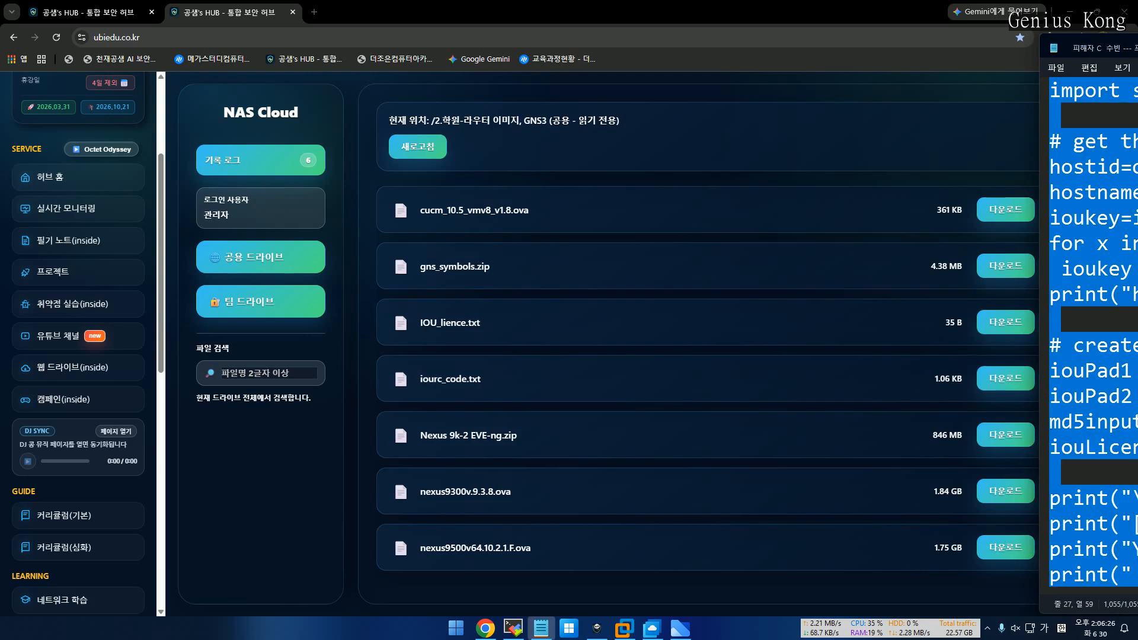
{"action": "left_click", "coordinate": [513, 628]}
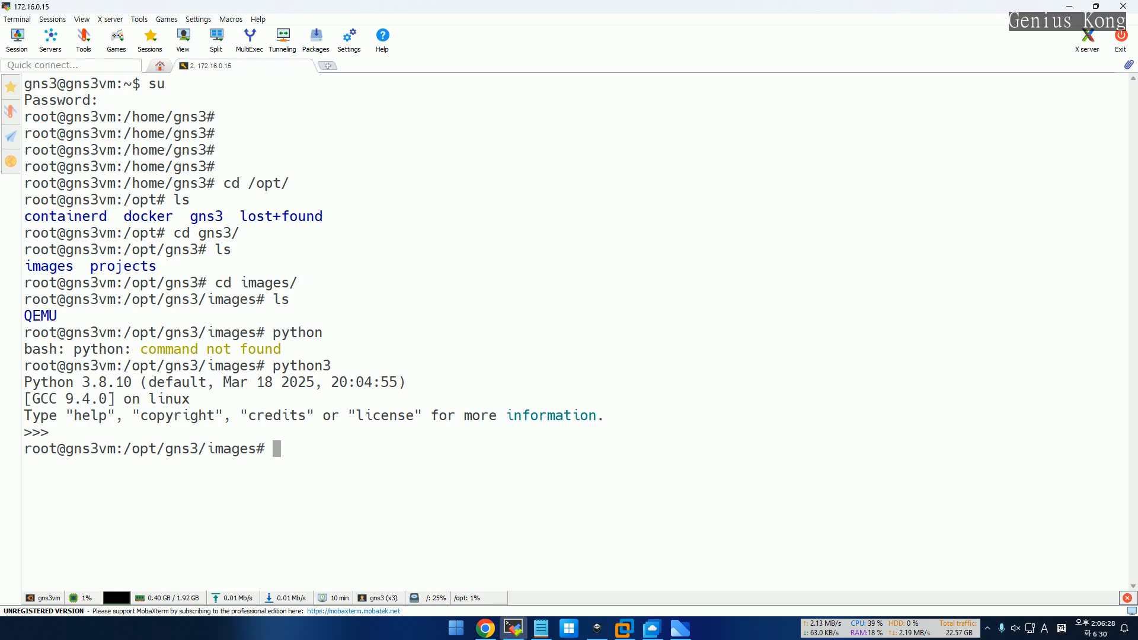
Write the pasted IOU license generator script into a new file key.py using cat > key.py
{"action": "type", "text": "cat > key.py"}
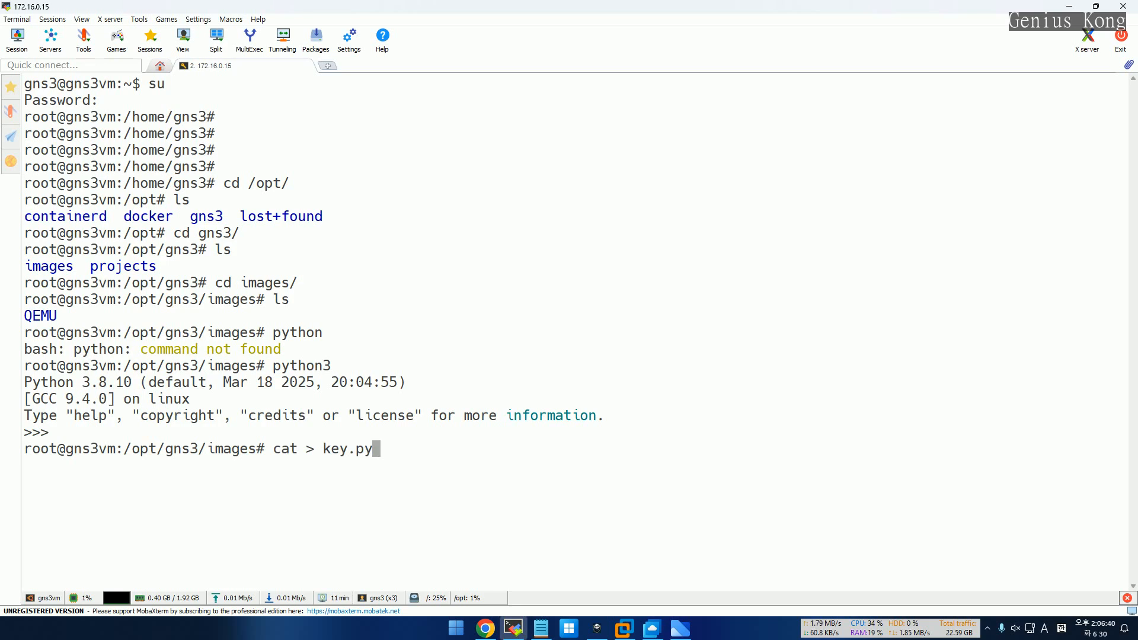
{"action": "key", "text": "Return"}
{"action": "key", "text": "shift+Insert"}
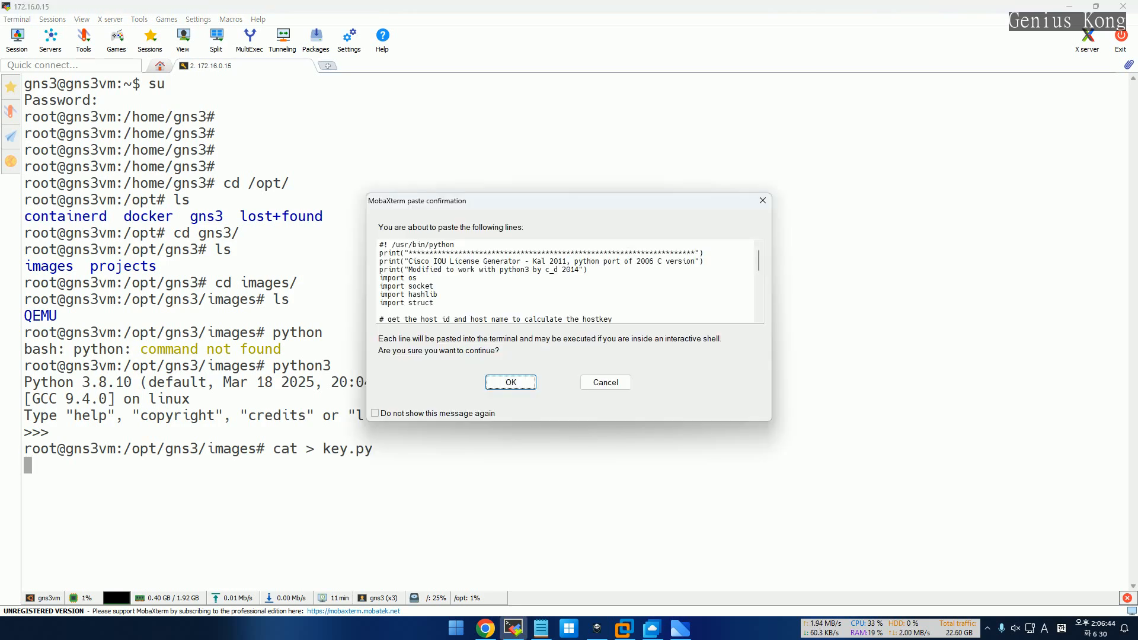
{"action": "key", "text": "Return"}
{"action": "key", "text": "Return"}
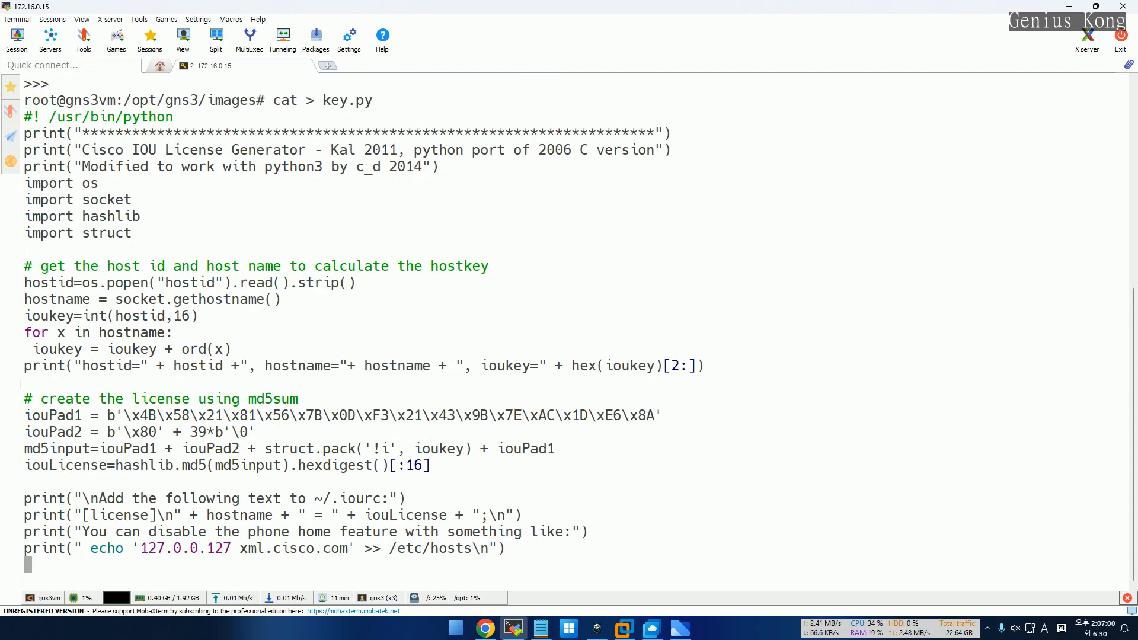
{"action": "key", "text": "ctrl+c"}
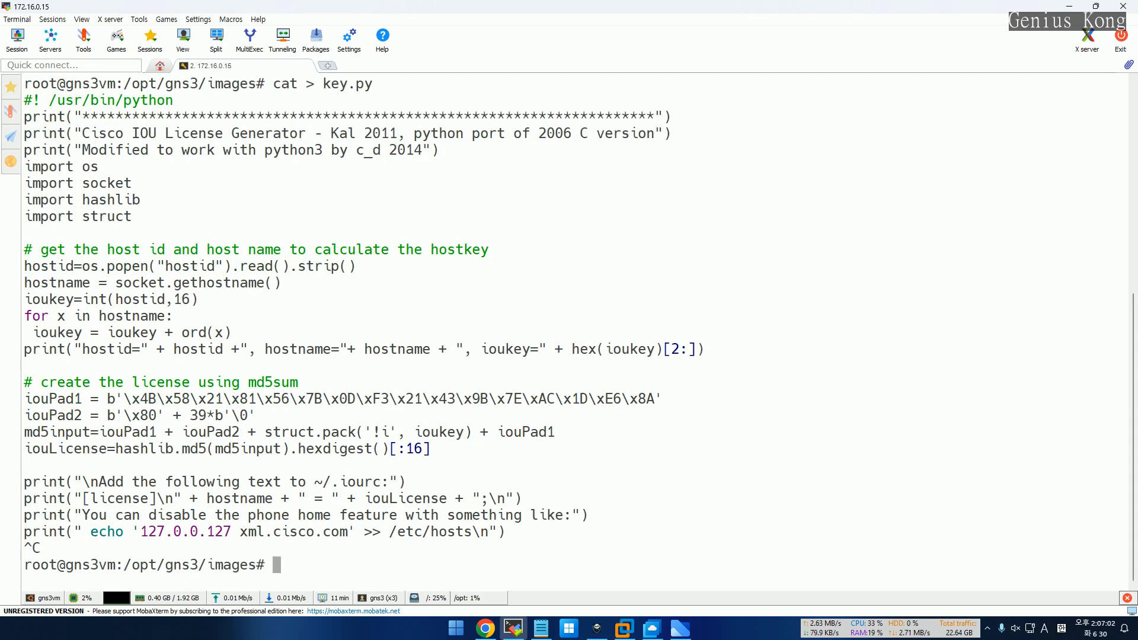
List the folder to confirm key.py exists, then run python3 key.py to generate the license
{"action": "type", "text": "ls"}
{"action": "key", "text": "Return"}
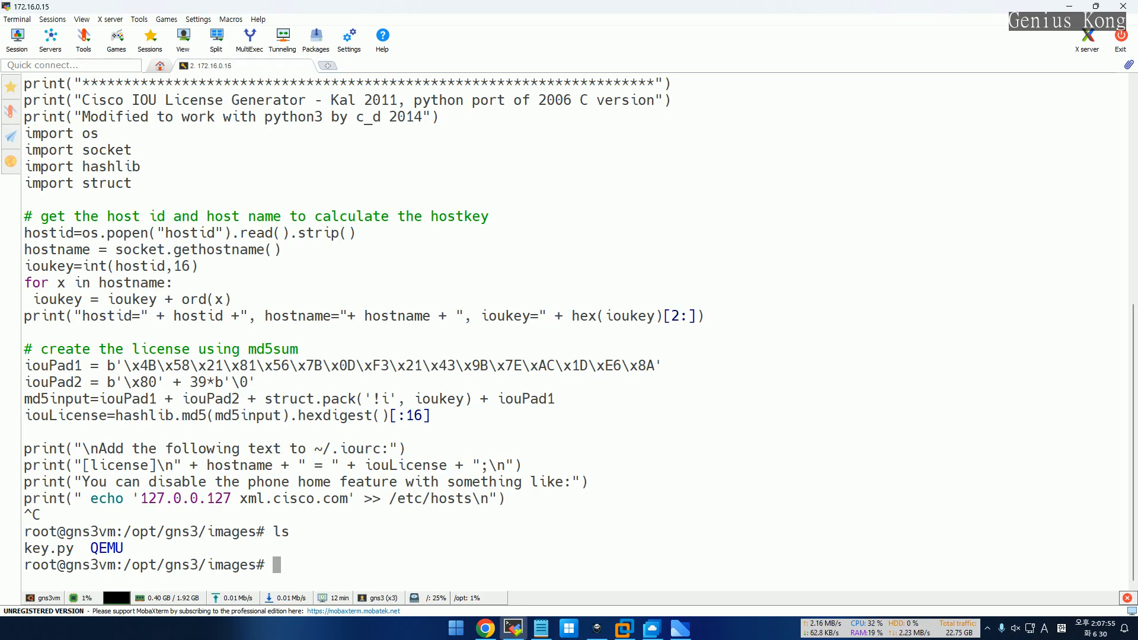
{"action": "type", "text": "python3 ky"}
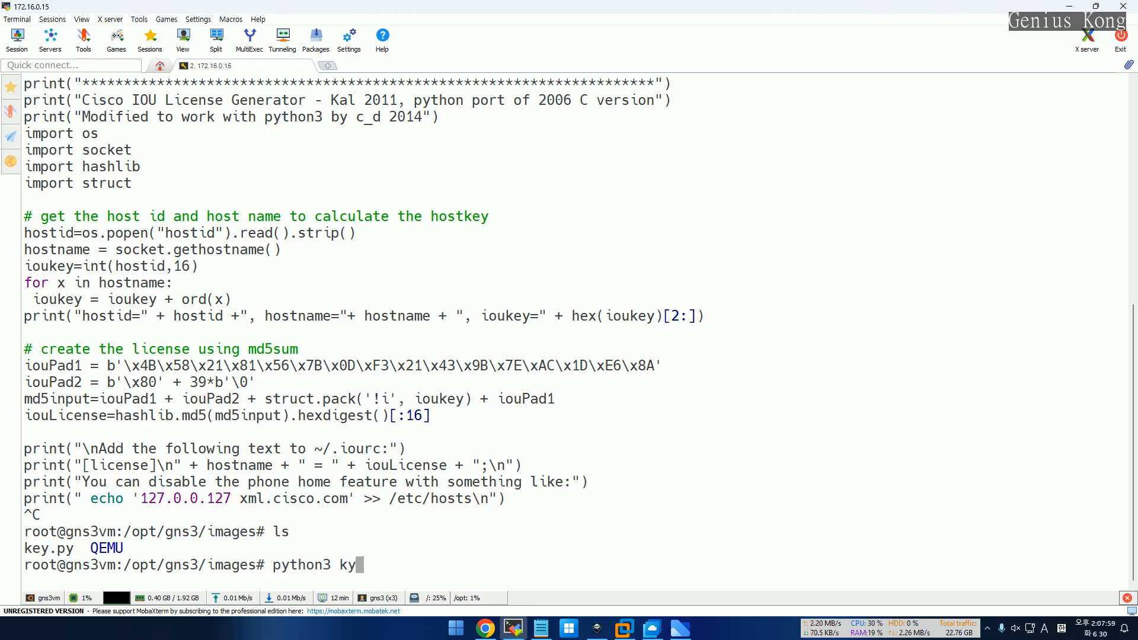
{"action": "key", "text": "BackSpace"}
{"action": "type", "text": "e"}
{"action": "key", "text": "Tab"}
{"action": "key", "text": "Return"}
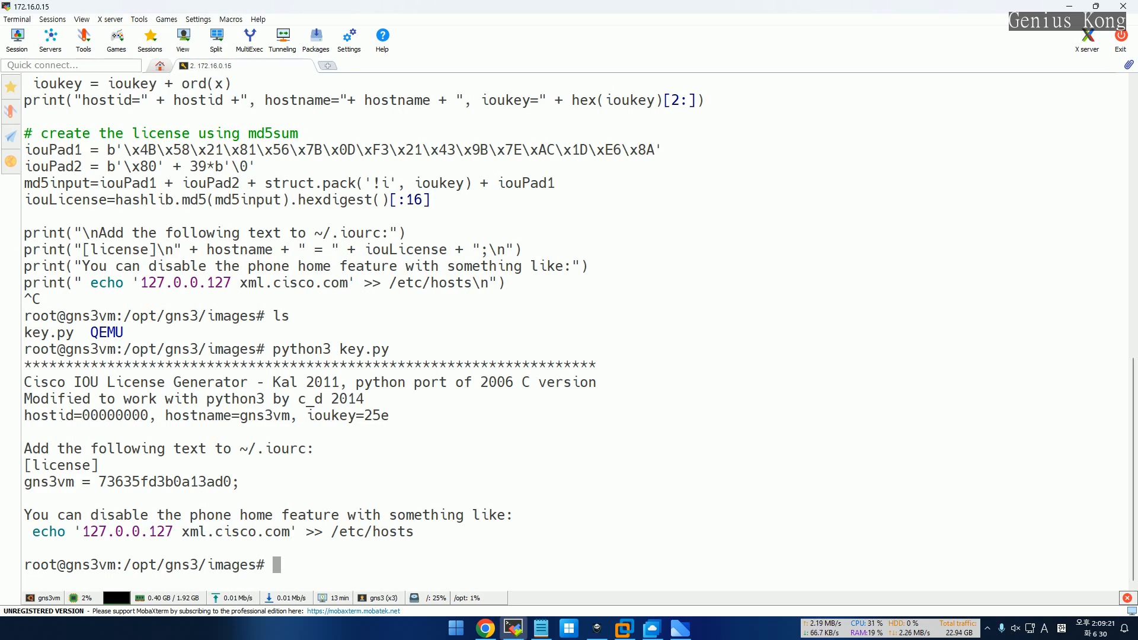
Select the [license] header and the gns3vm license line in the output to copy them
{"action": "left_click_drag", "start_coordinate": [24, 464], "coordinate": [240, 481]}
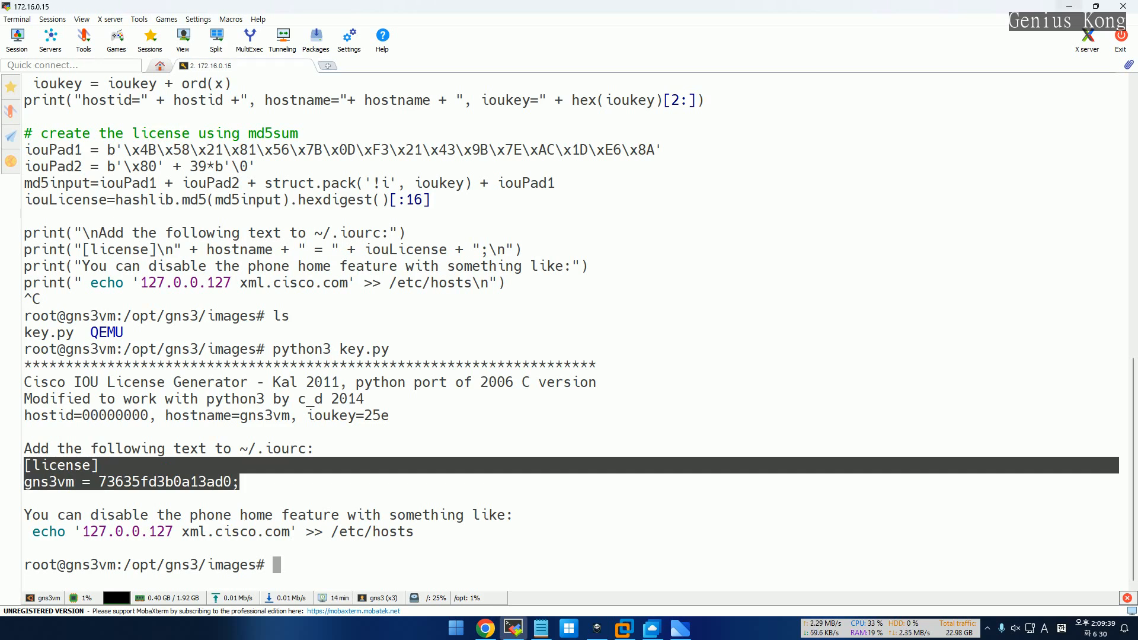
Minimize the MobaXterm, Chrome and VMware Workstation windows to reveal the desktop
{"action": "left_click", "coordinate": [1069, 6]}
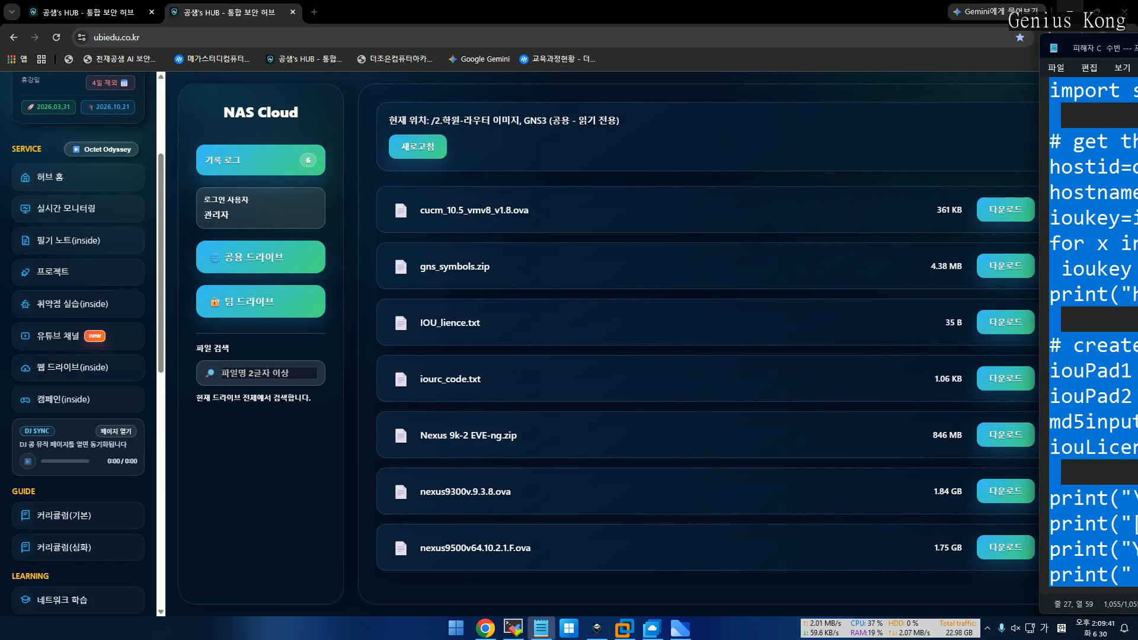
{"action": "left_click", "coordinate": [1068, 6]}
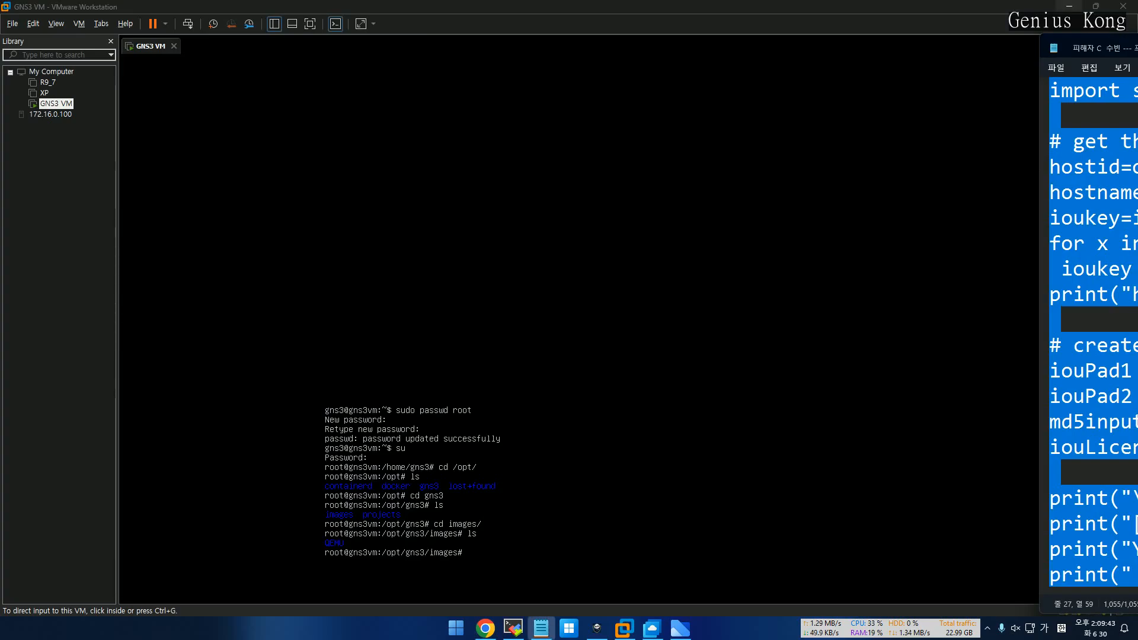
{"action": "left_click", "coordinate": [1069, 7]}
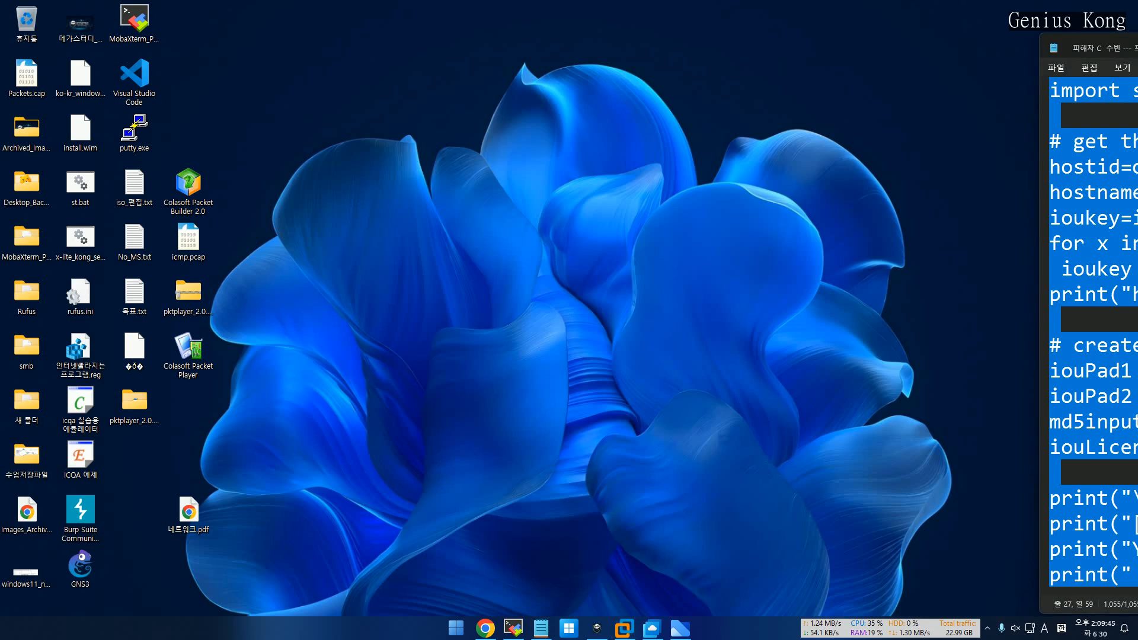
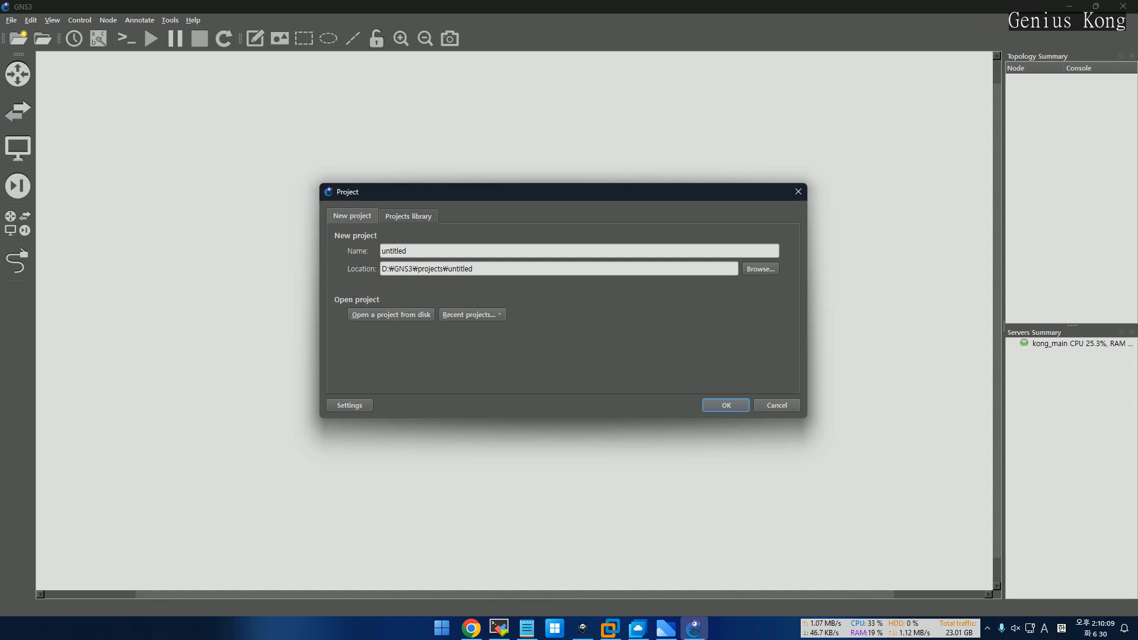
Skip the new project prompt and open Preferences at the IOS on UNIX page
{"action": "left_click", "coordinate": [776, 406]}
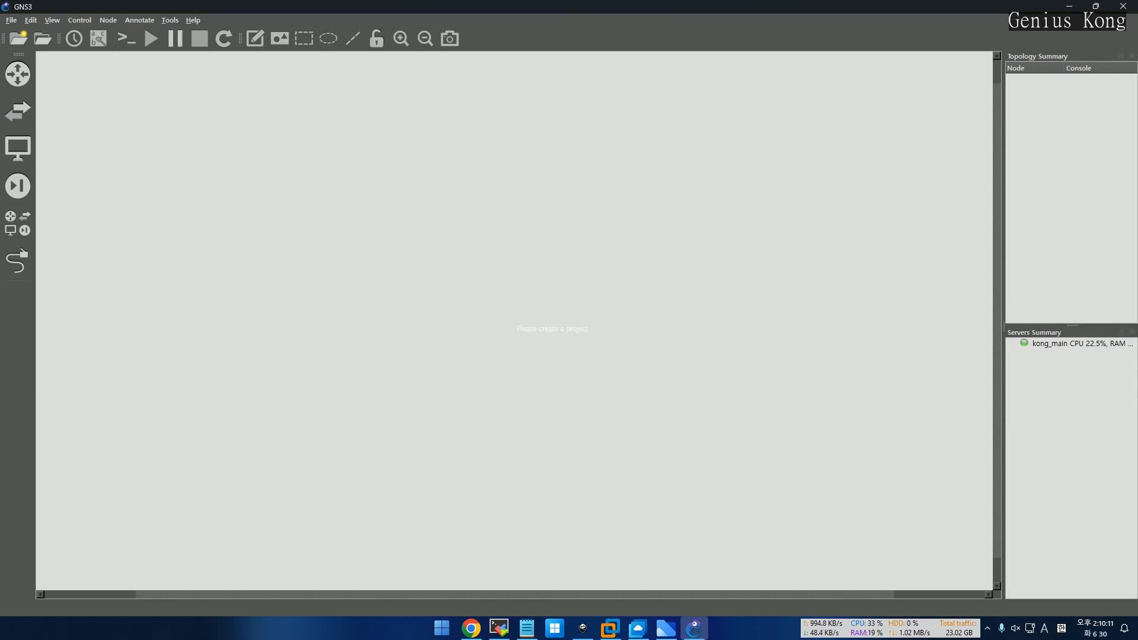
{"action": "key", "text": "alt+e"}
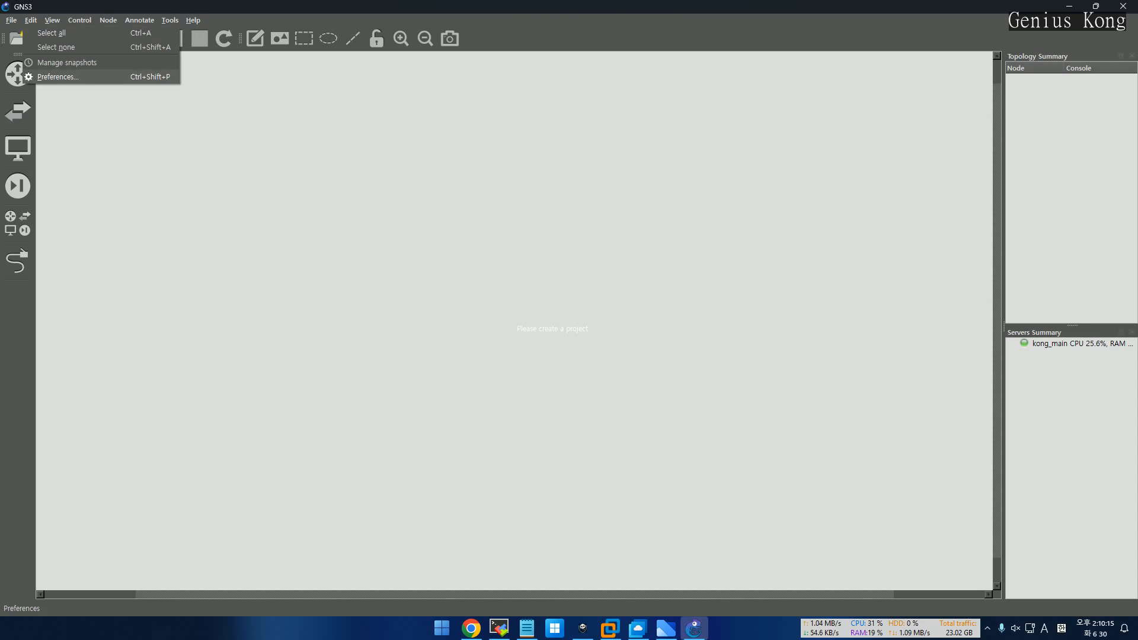
{"action": "key", "text": "Return"}
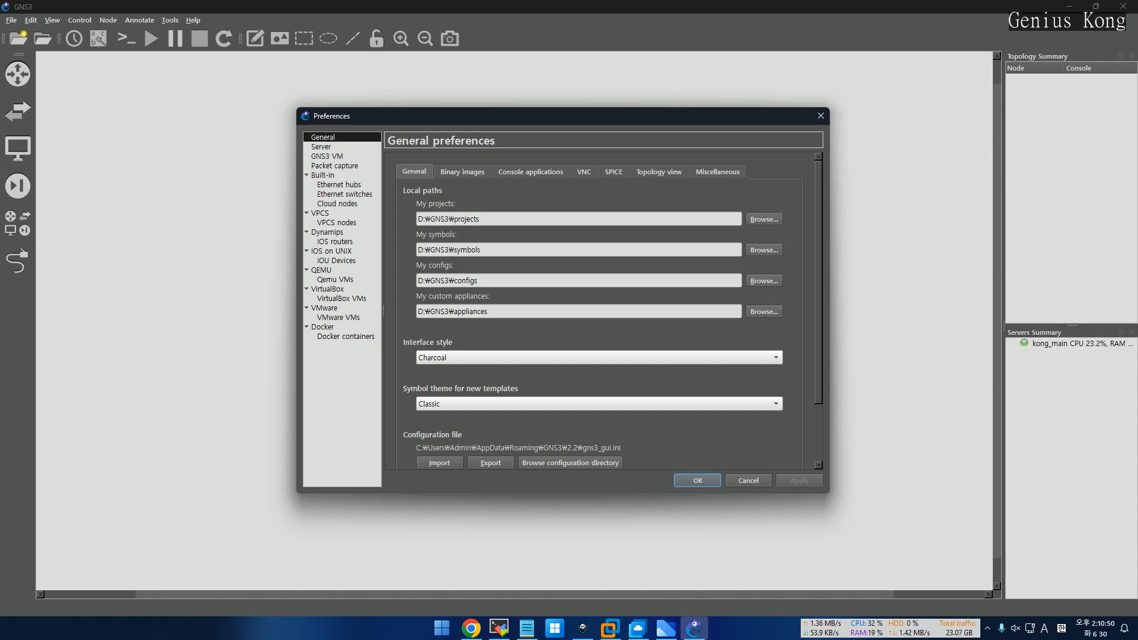
{"action": "left_click", "coordinate": [332, 251]}
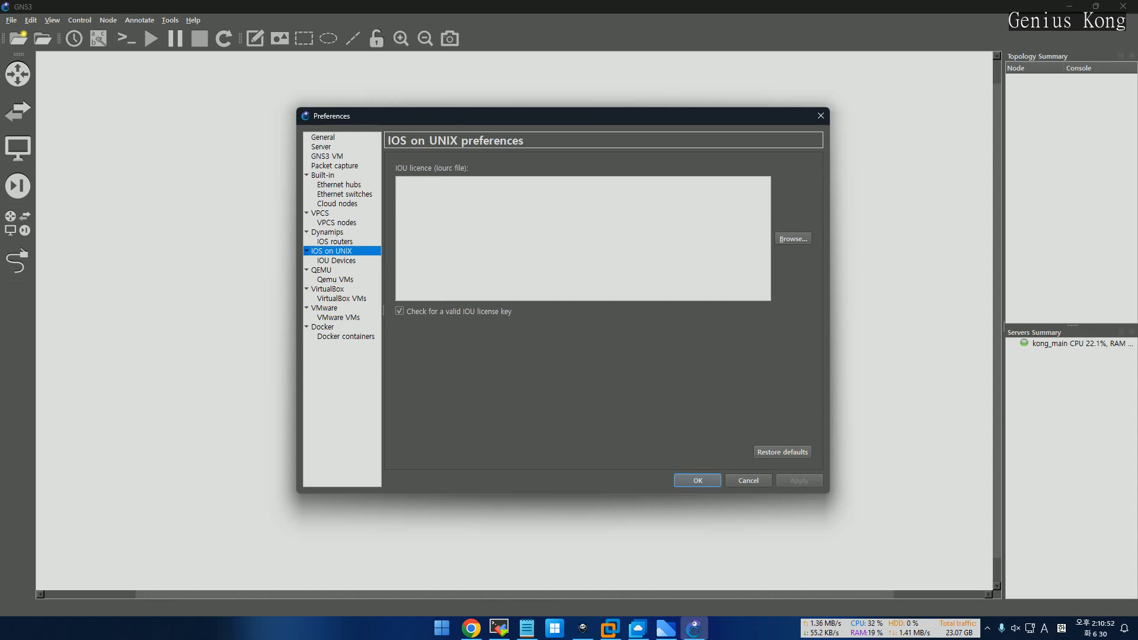
Paste the gns3vm iourc licence into the IOU licence field, apply it, and view Server settings
{"action": "left_click", "coordinate": [398, 184]}
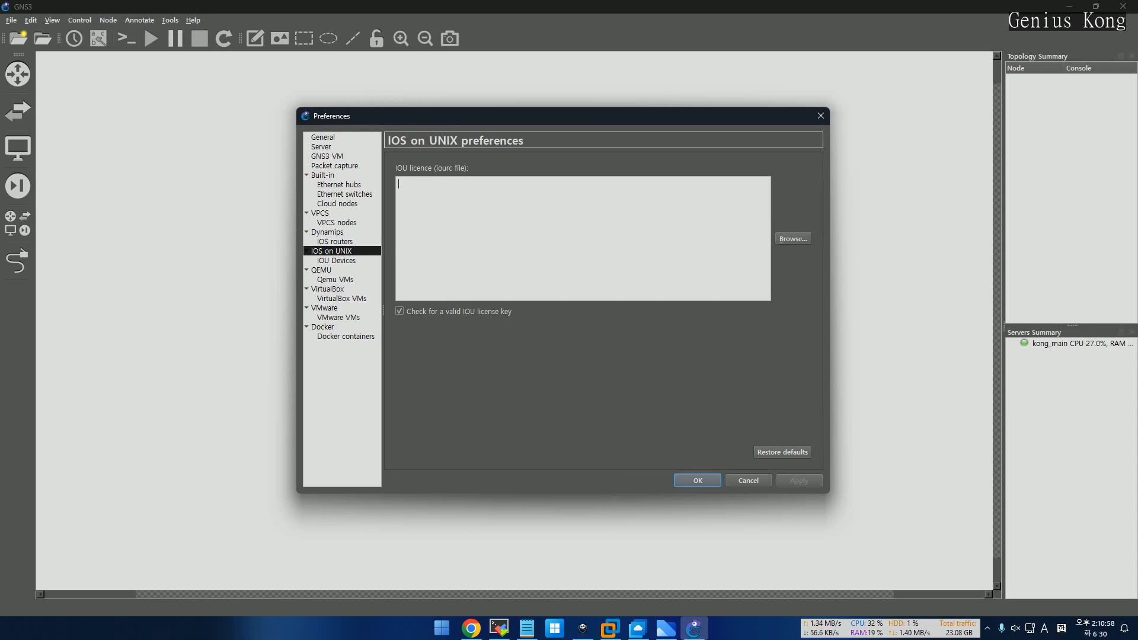
{"action": "key", "text": "ctrl+v"}
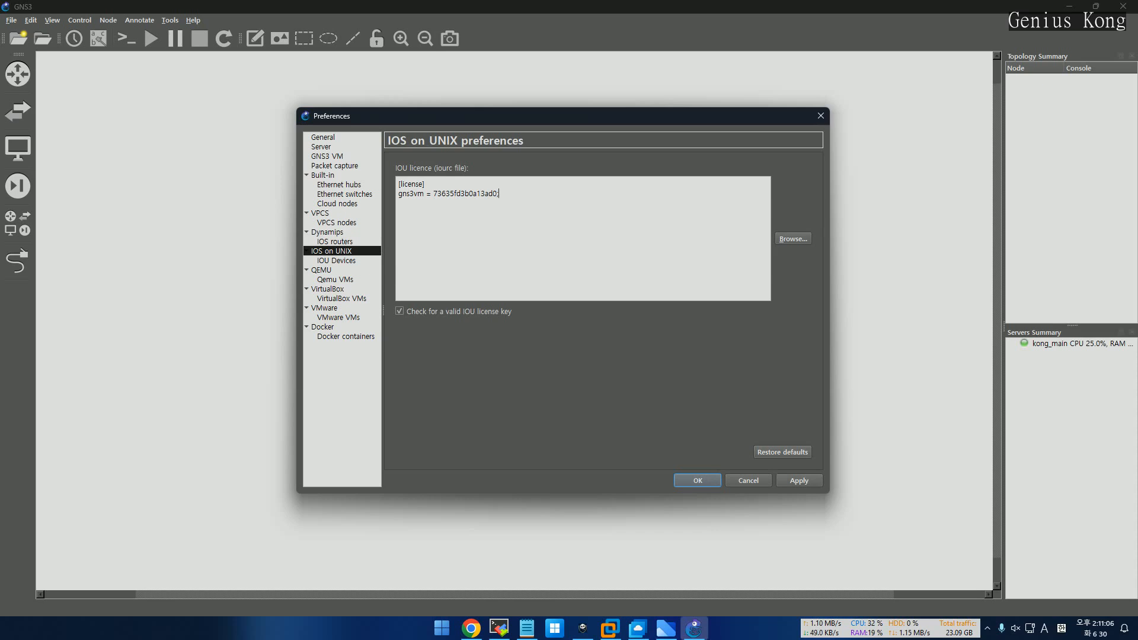
{"action": "left_click", "coordinate": [798, 481]}
{"action": "left_click", "coordinate": [321, 147]}
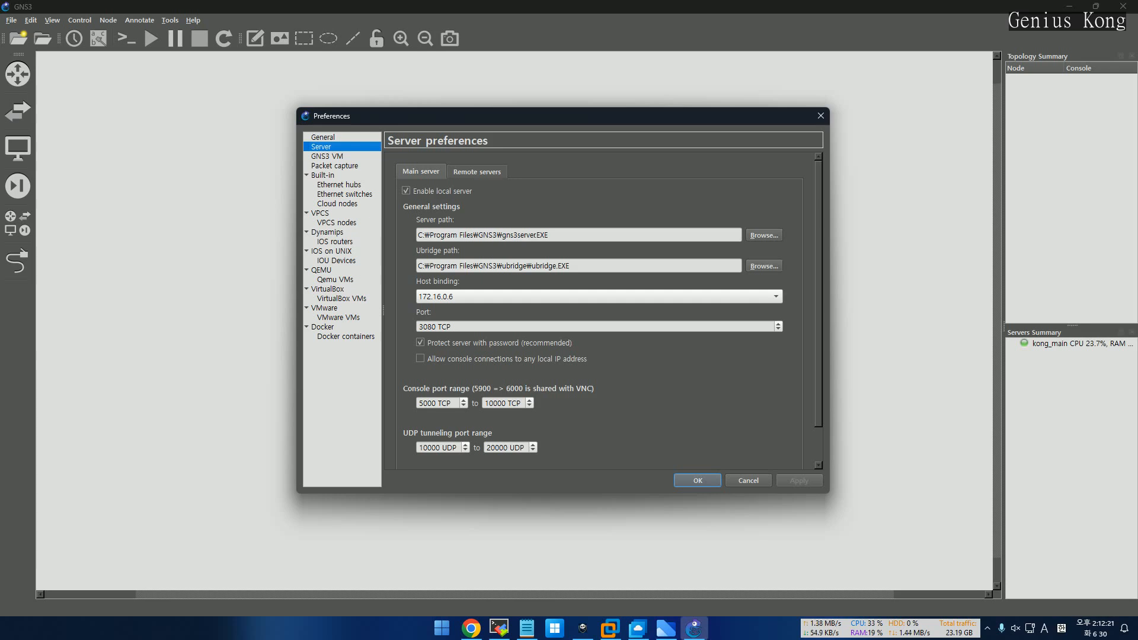
Open the GNS3 VM page in Preferences
{"action": "left_click", "coordinate": [327, 156]}
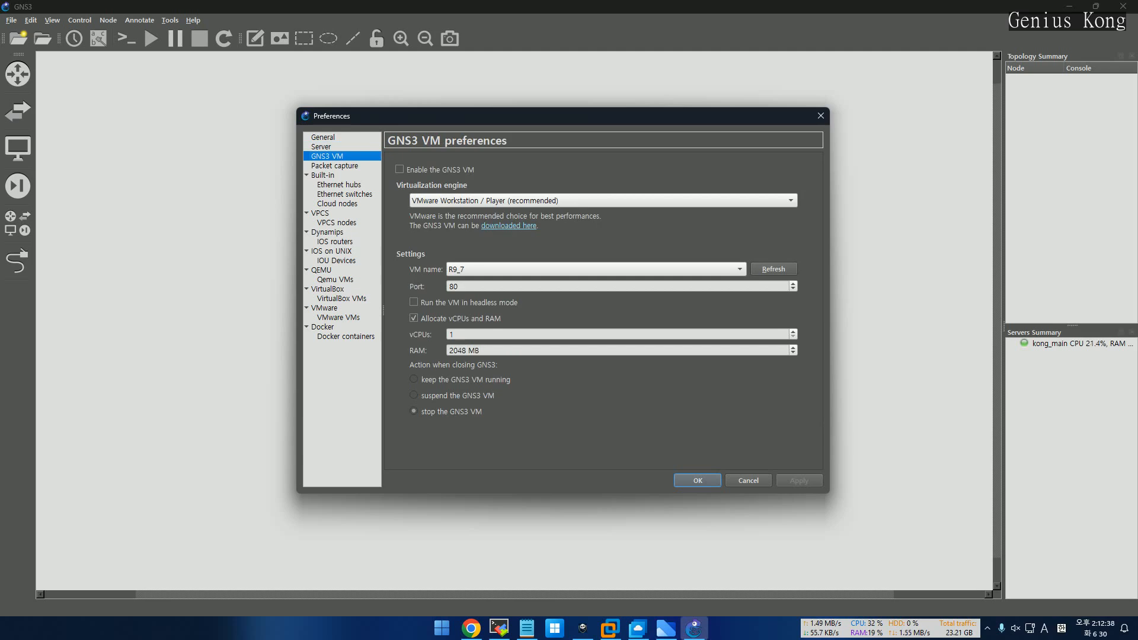
{"action": "left_click", "coordinate": [610, 628]}
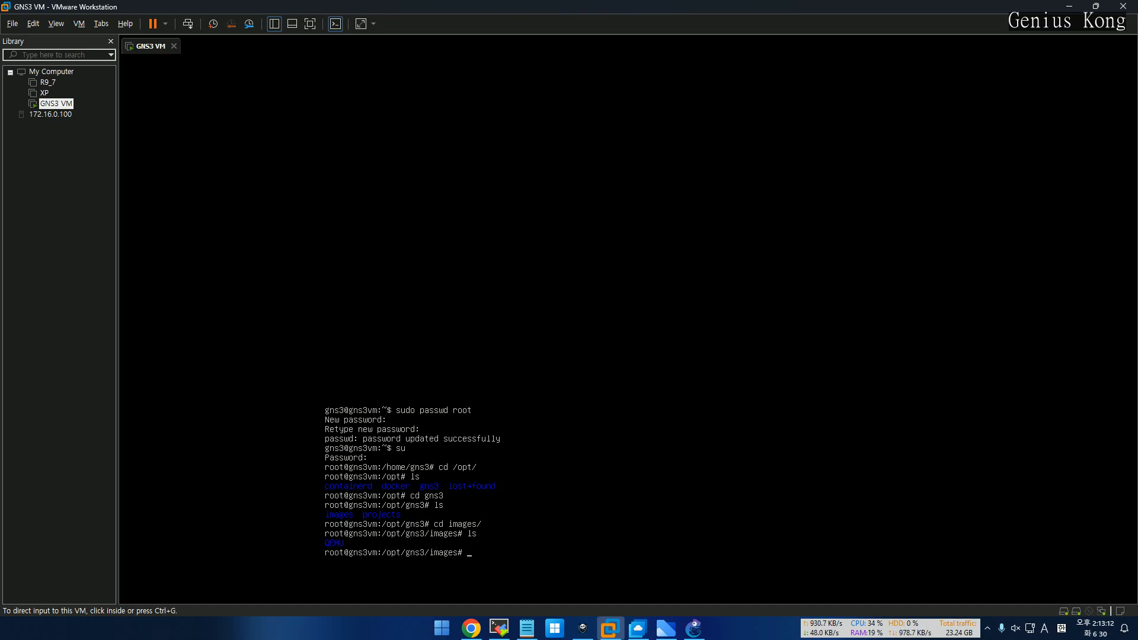
{"action": "left_click", "coordinate": [693, 627]}
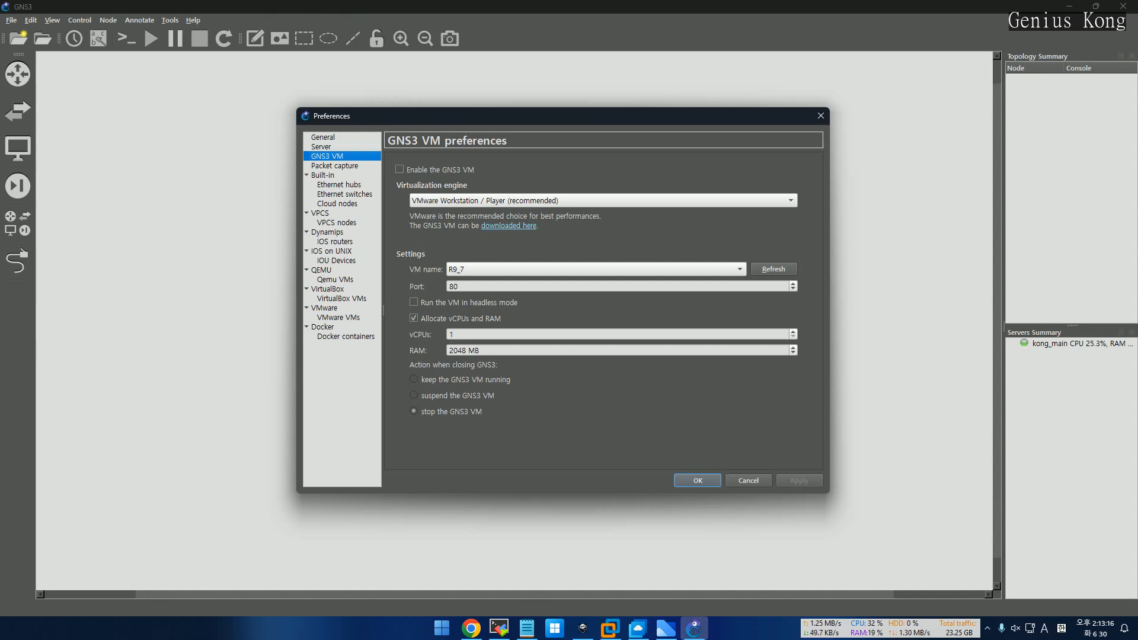
Enable the GNS3 VM after confirming the Server page lists no remote servers
{"action": "left_click", "coordinate": [400, 169]}
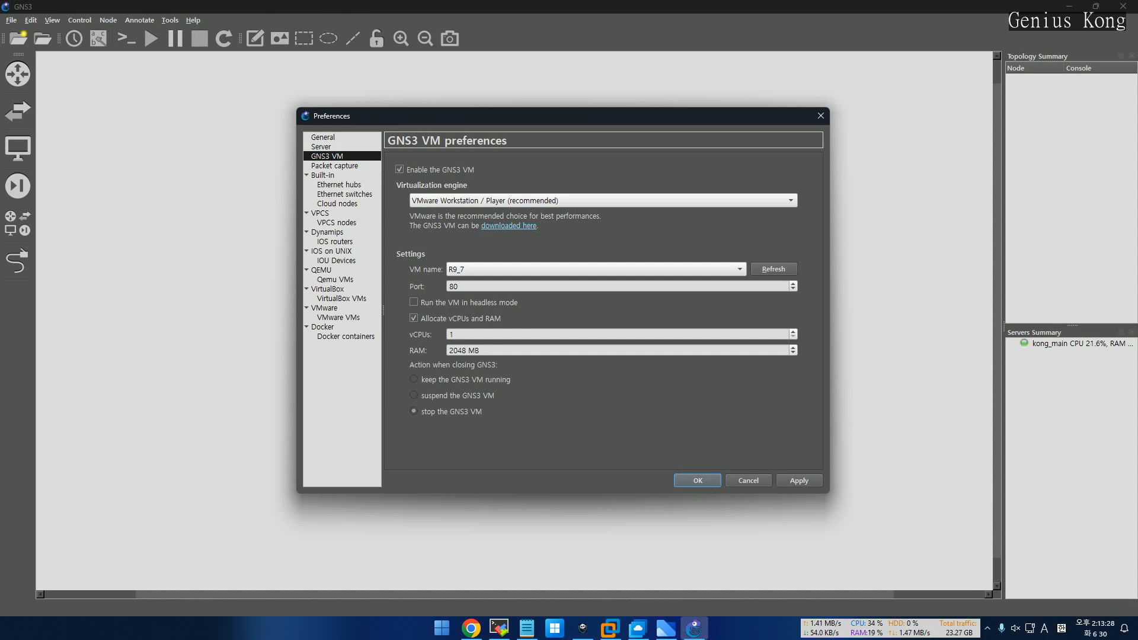
{"action": "left_click", "coordinate": [321, 147]}
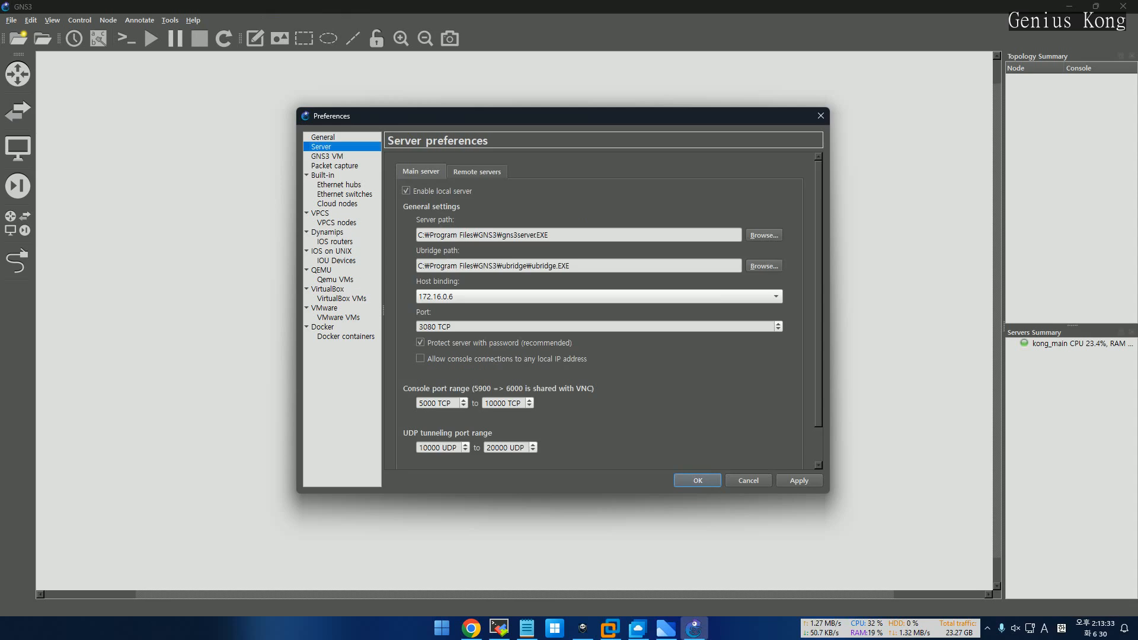
{"action": "left_click", "coordinate": [477, 172]}
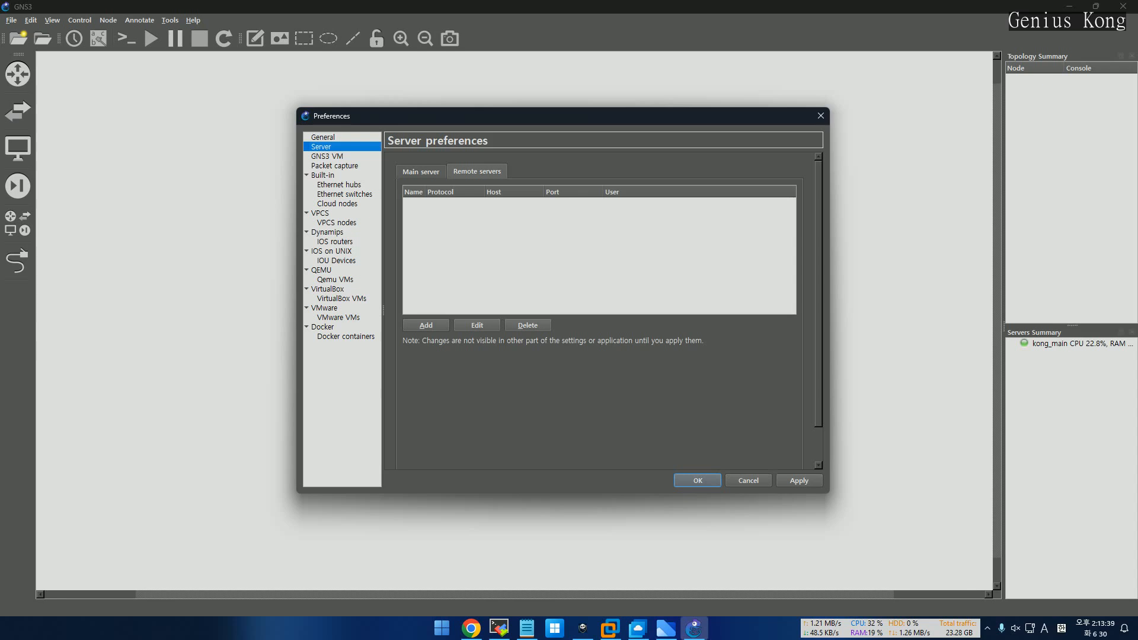
{"action": "left_click", "coordinate": [421, 172]}
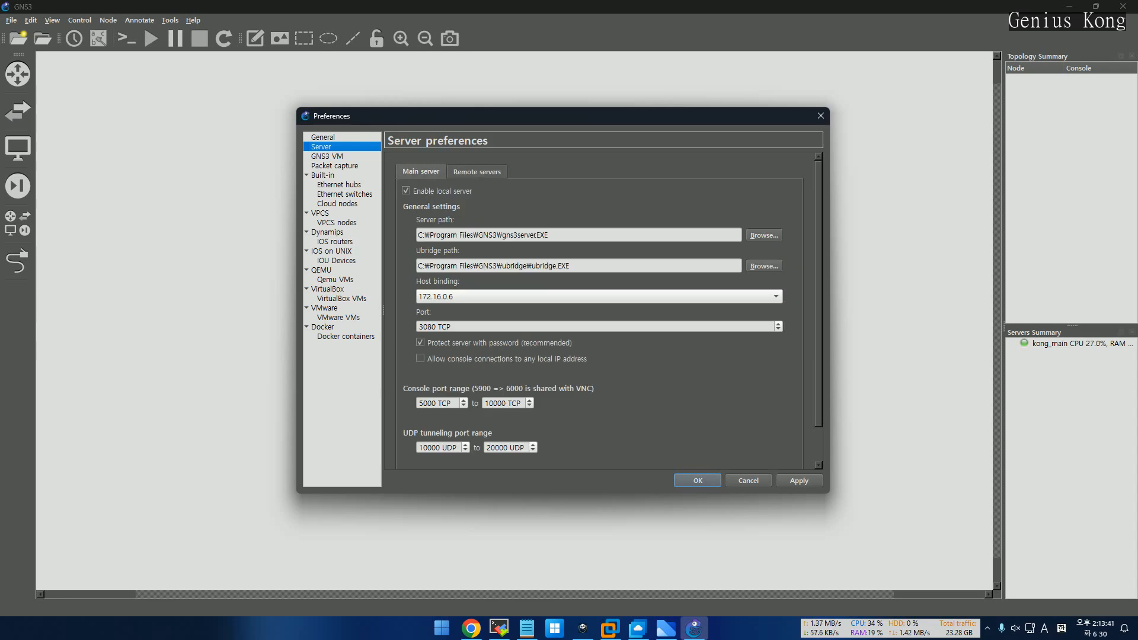
{"action": "left_click", "coordinate": [327, 156]}
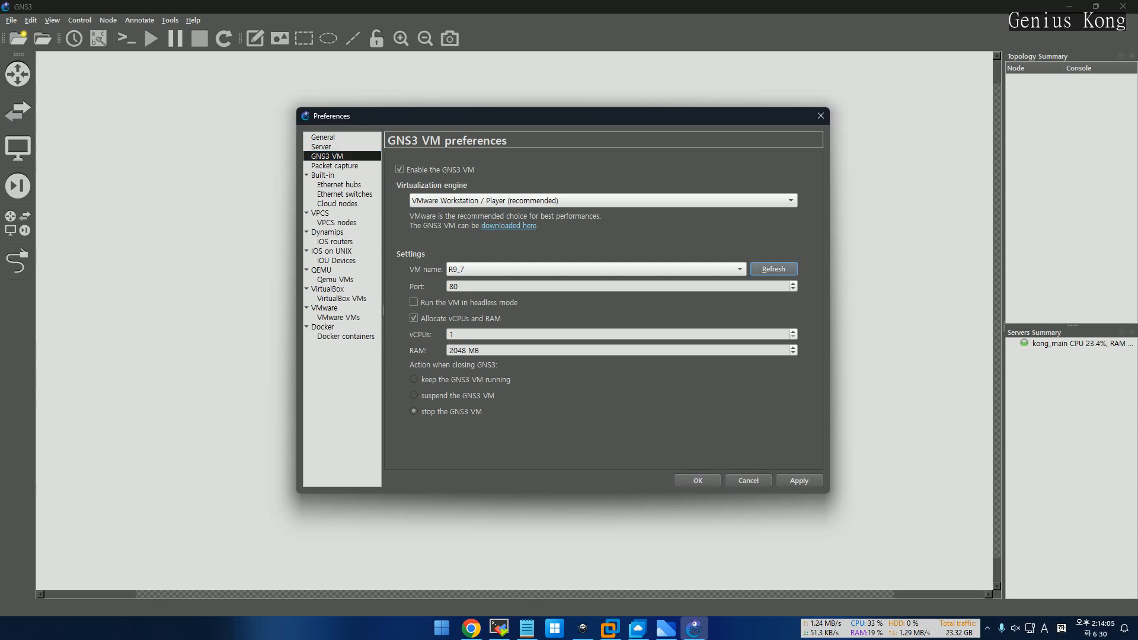
Select GNS3 VM as the VM, keep it running on close, apply, and view IOU Devices
{"action": "left_click", "coordinate": [773, 269]}
{"action": "left_click", "coordinate": [739, 269]}
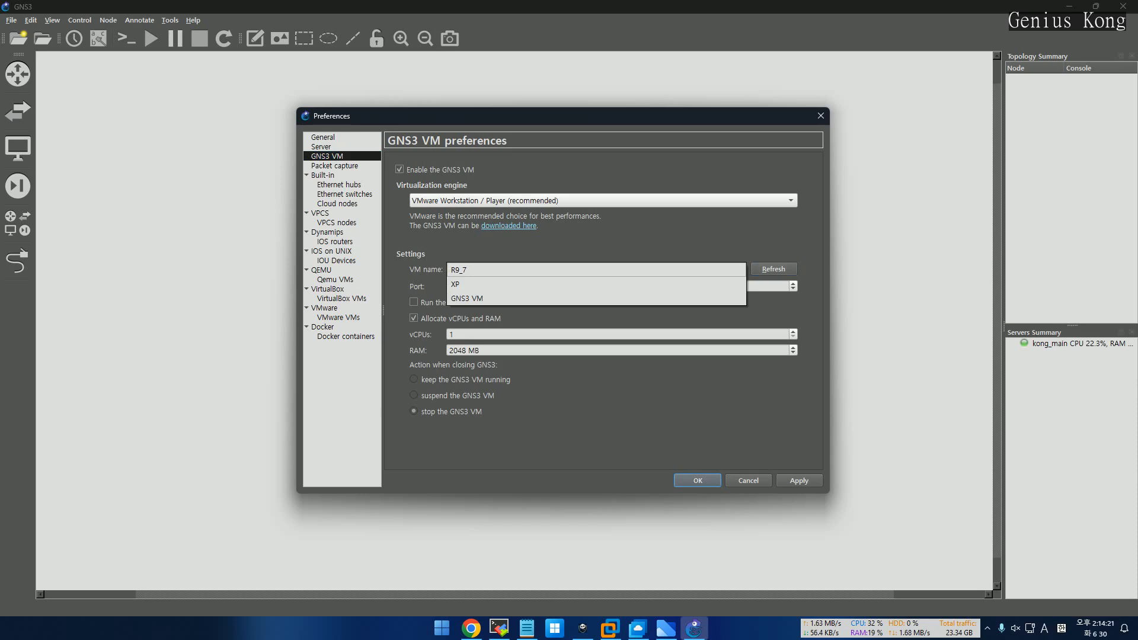
{"action": "left_click", "coordinate": [468, 298]}
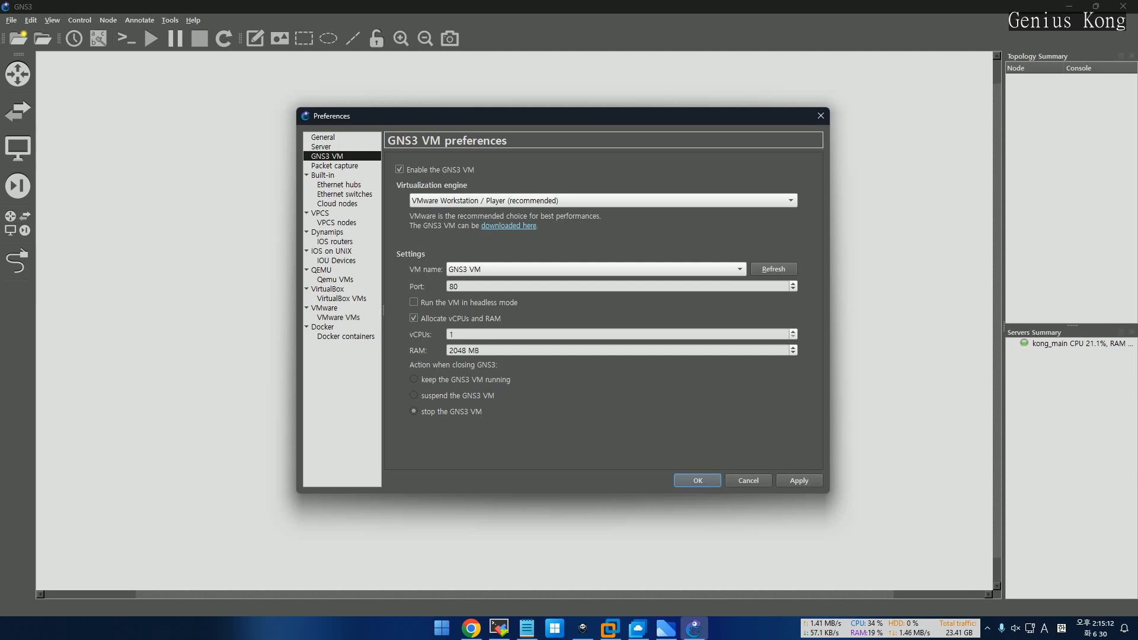
{"action": "left_click", "coordinate": [414, 380]}
{"action": "left_click", "coordinate": [799, 481]}
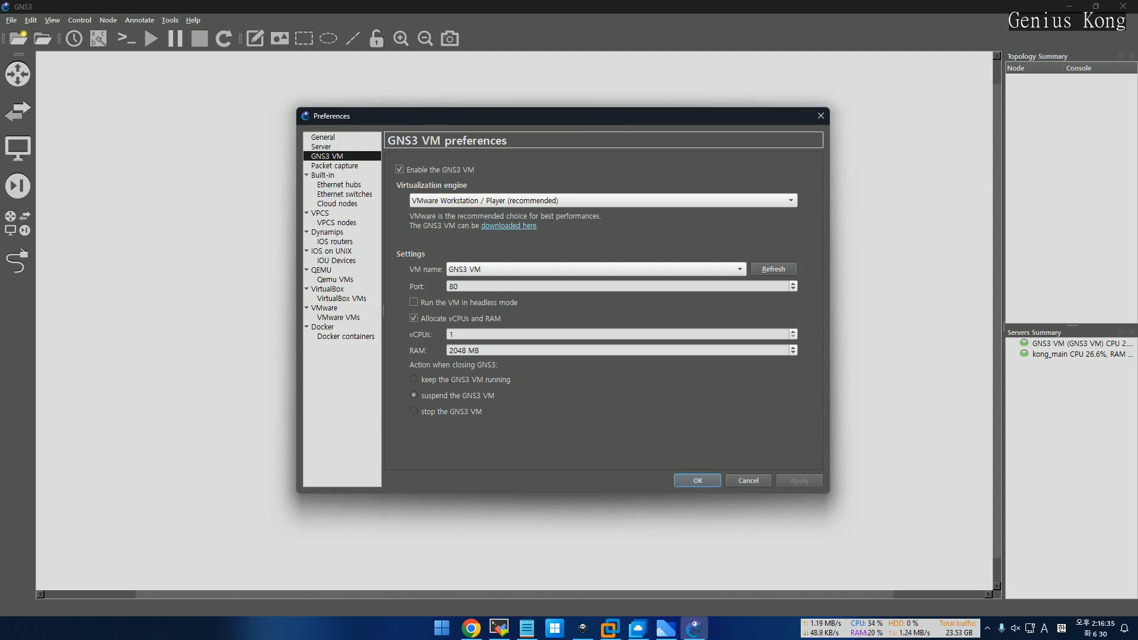
{"action": "left_click", "coordinate": [336, 261]}
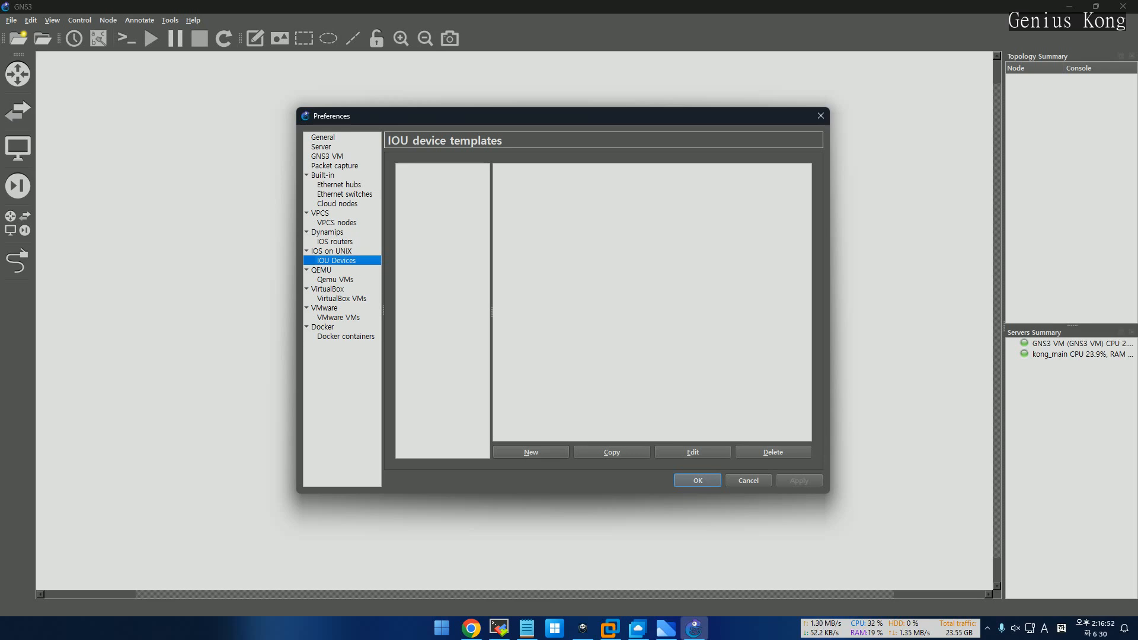
Start a new IOU device template that runs on the GNS3 VM
{"action": "left_click", "coordinate": [531, 452]}
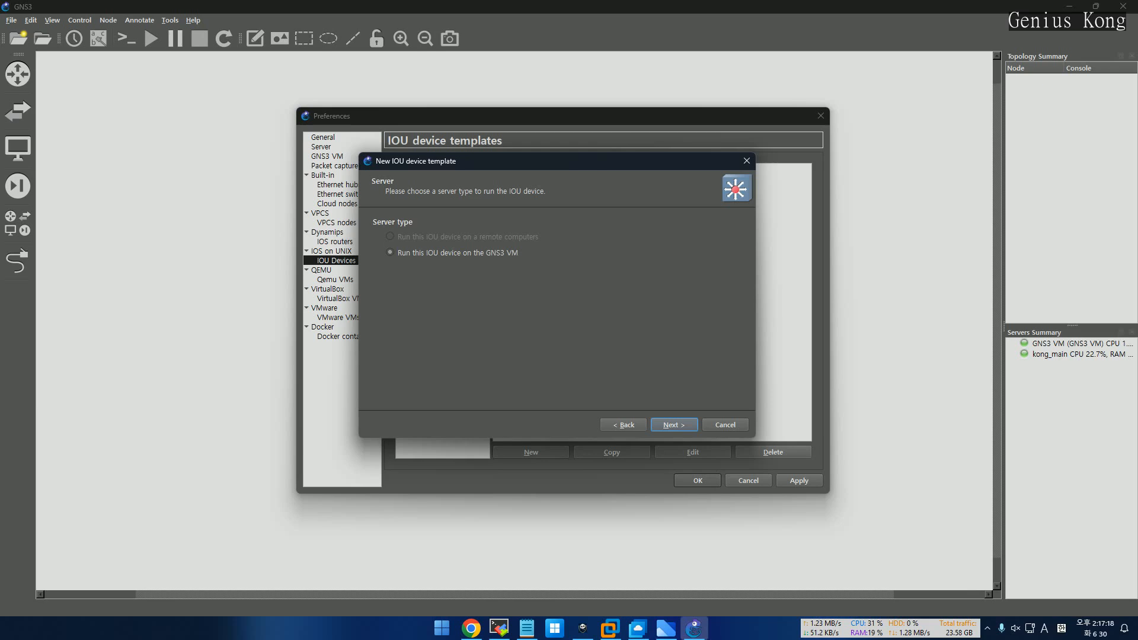
Load i86bi-linux-l2-adventerprisek9-15.1a.bin from Downloads as the template image, then go to MobaXterm
{"action": "key", "text": "Return"}
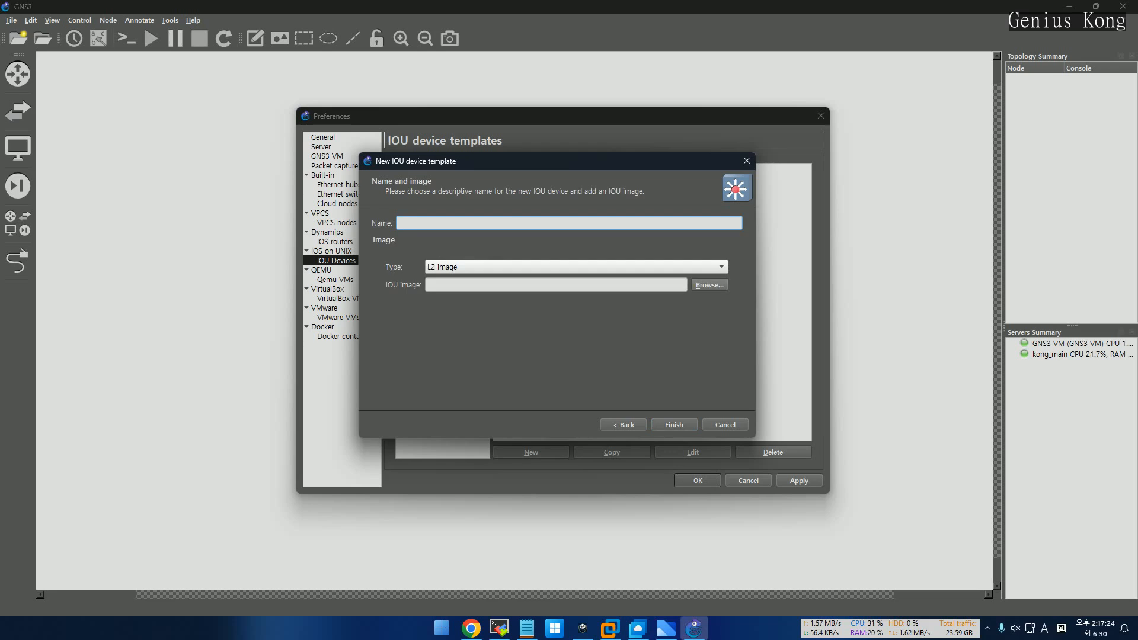
{"action": "left_click", "coordinate": [709, 285]}
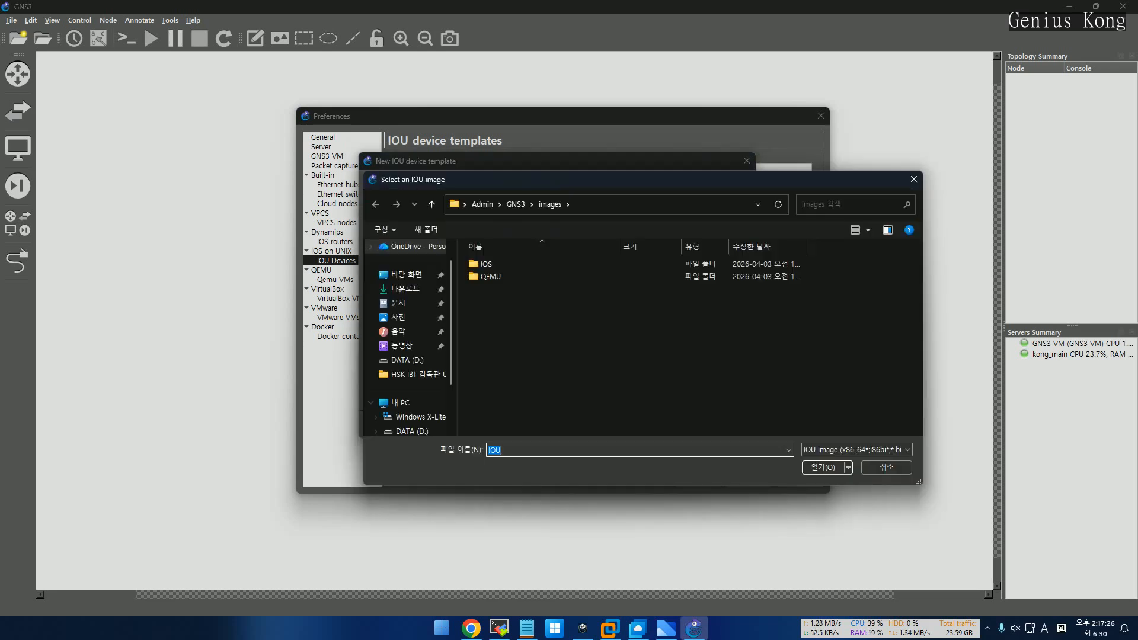
{"action": "left_click", "coordinate": [404, 289]}
{"action": "left_click", "coordinate": [540, 280]}
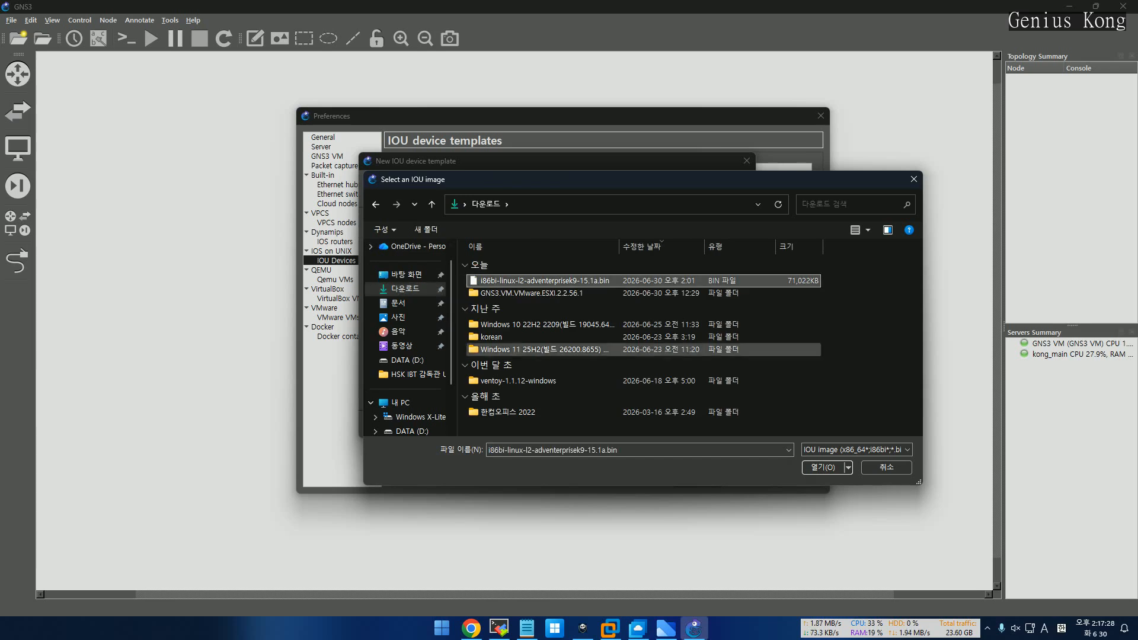
{"action": "left_click", "coordinate": [823, 466]}
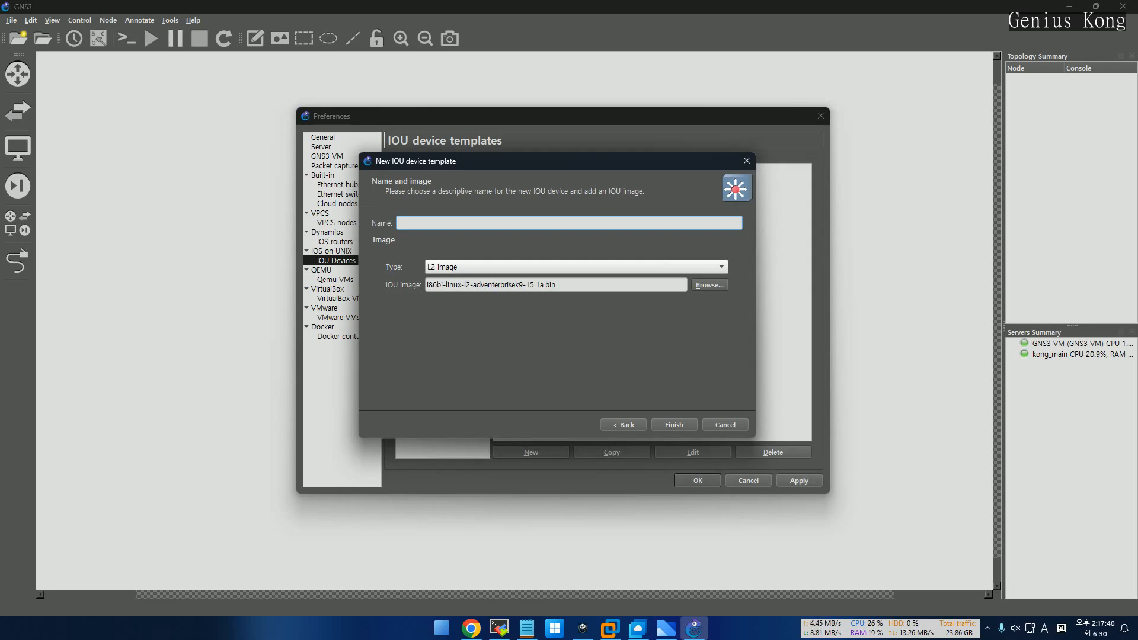
{"action": "left_click", "coordinate": [498, 628]}
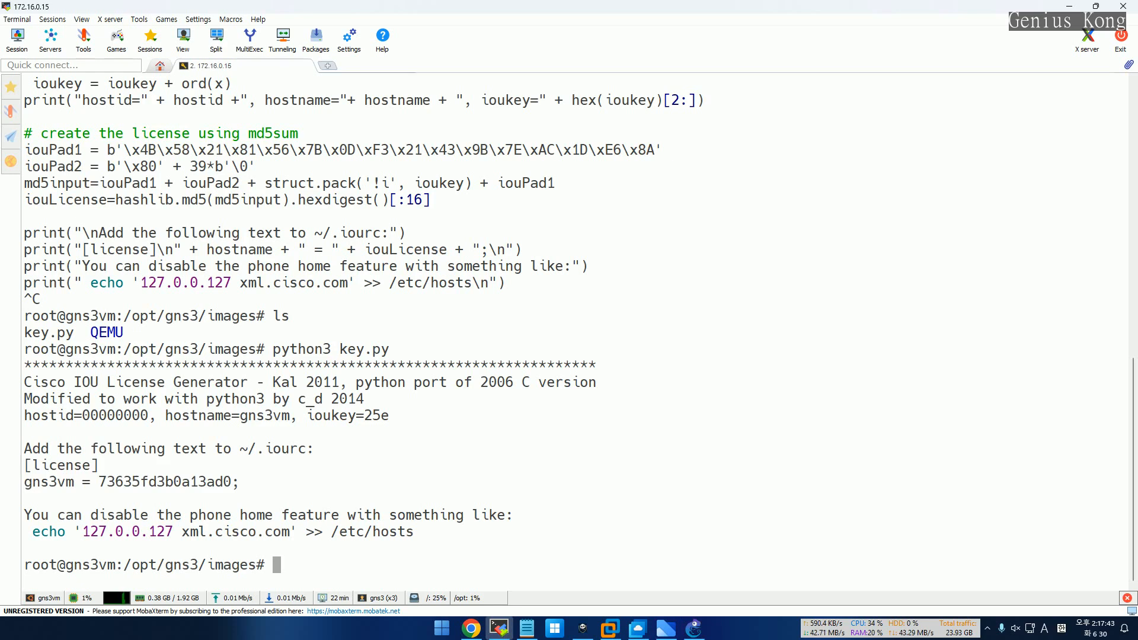
List the images folder, enter IOU, and confirm the L2 .bin and .md5sum files are there
{"action": "type", "text": "ls"}
{"action": "key", "text": "Return"}
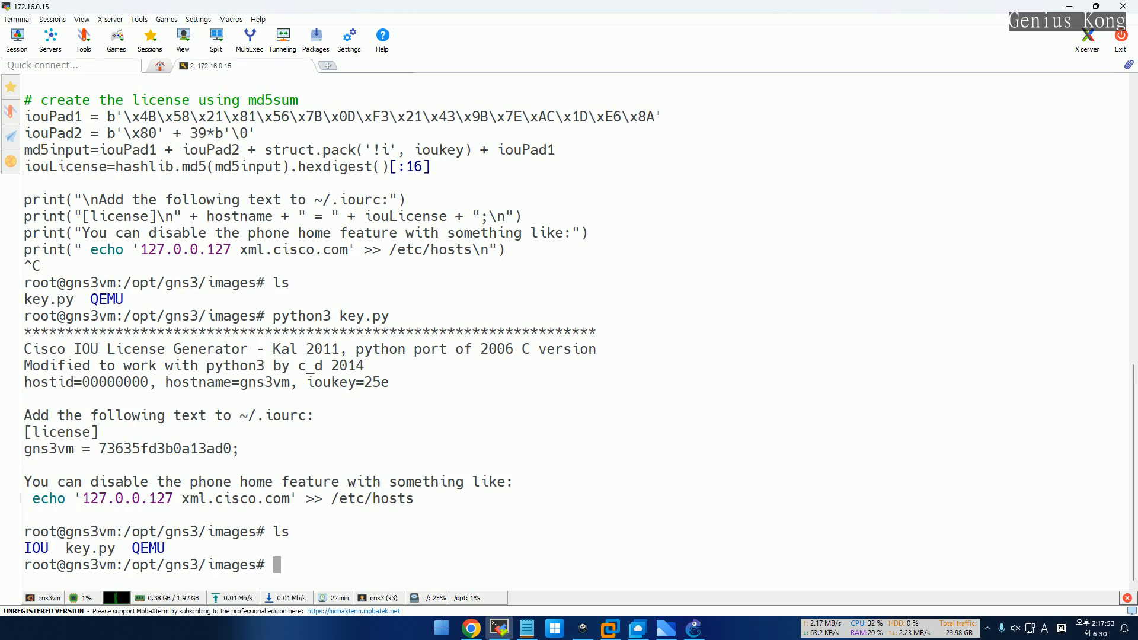
{"action": "type", "text": "cd I"}
{"action": "key", "text": "Tab"}
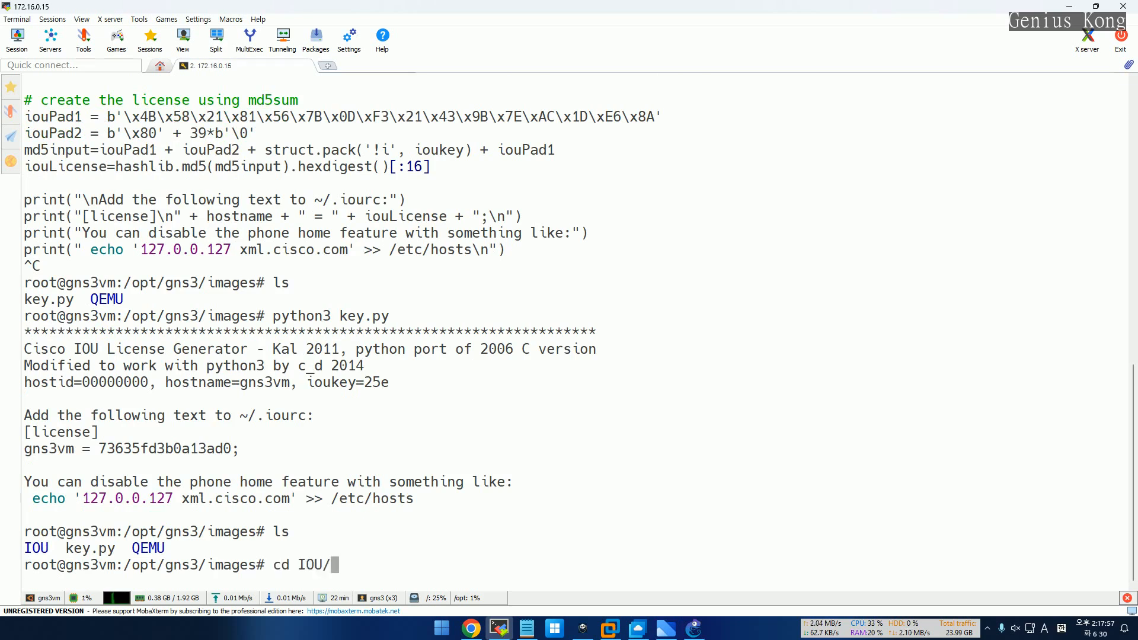
{"action": "key", "text": "Return"}
{"action": "type", "text": "ls"}
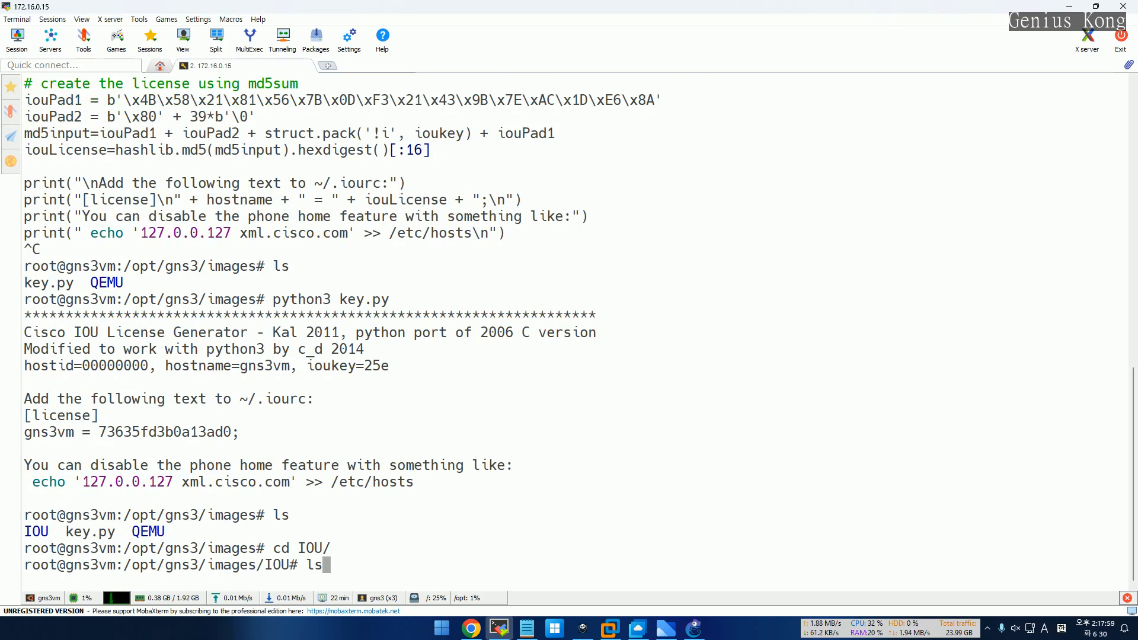
{"action": "key", "text": "Return"}
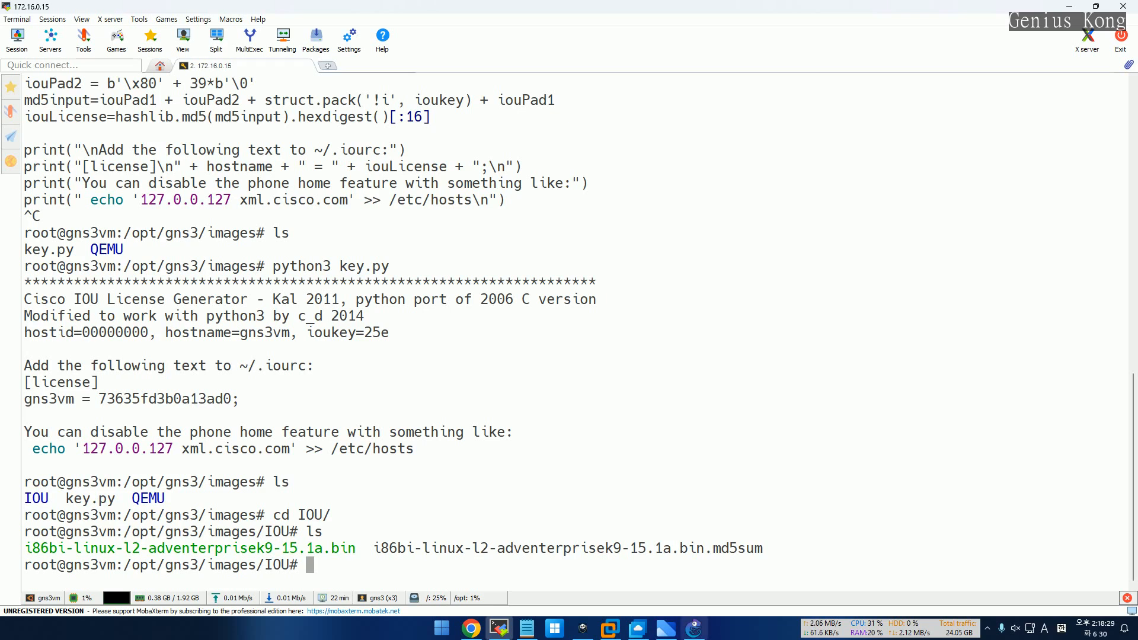
{"action": "mouse_move", "coordinate": [695, 628]}
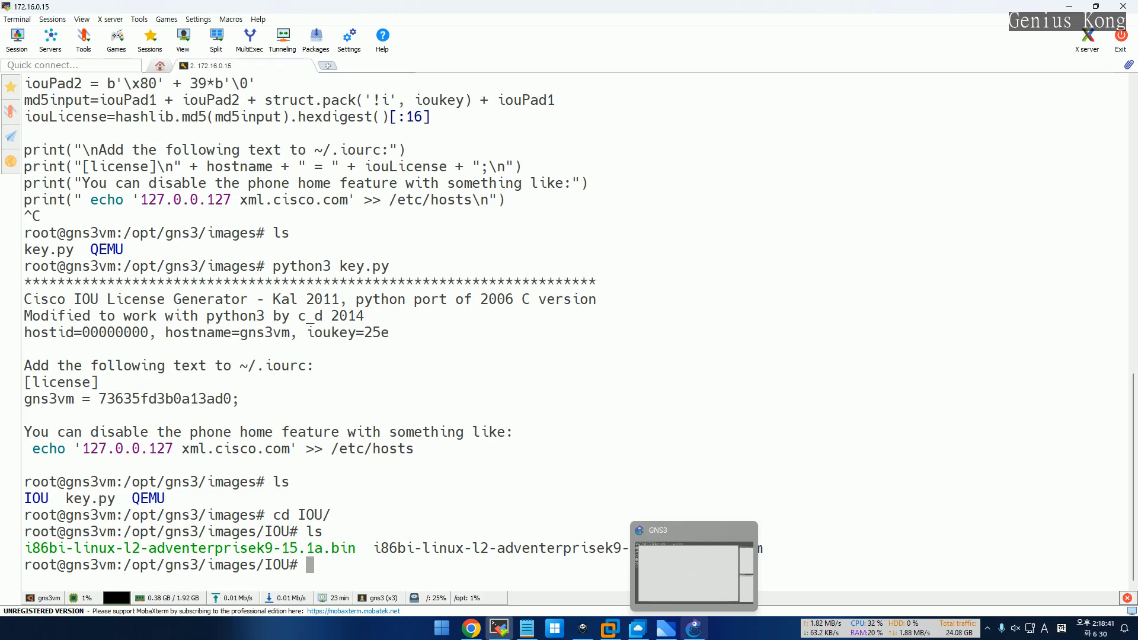
Bring the GNS3 New IOU device template wizard back to the front
{"action": "left_click", "coordinate": [693, 628]}
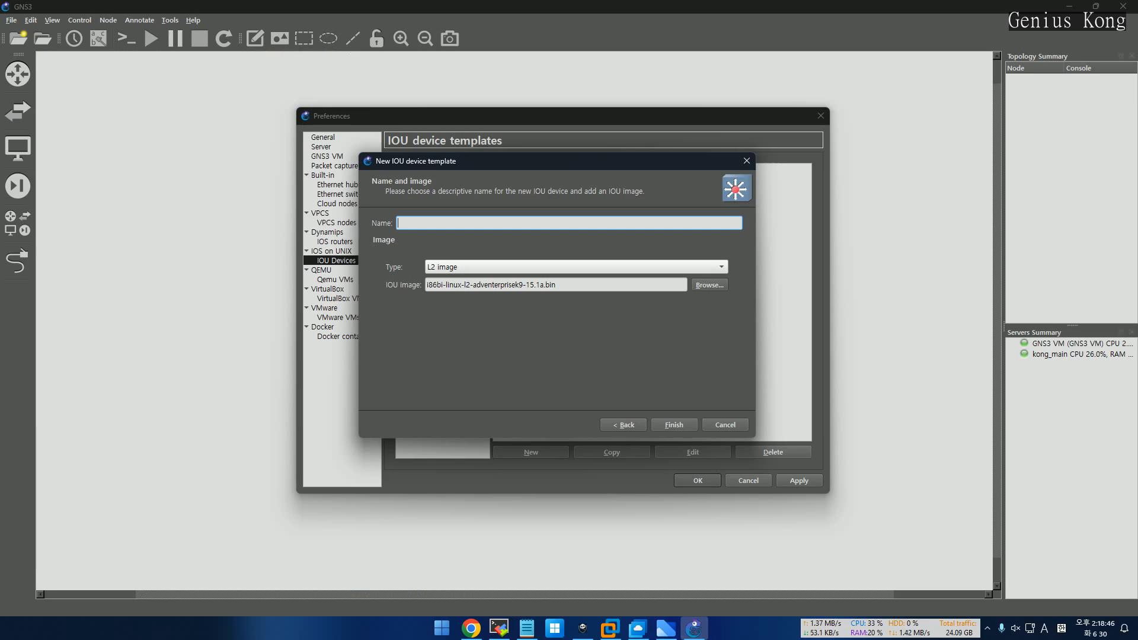
Name the IOU template L2SW, finish it, and apply and close Preferences
{"action": "type", "text": "L2SWS"}
{"action": "key", "text": "BackSpace"}
{"action": "key", "text": "Return"}
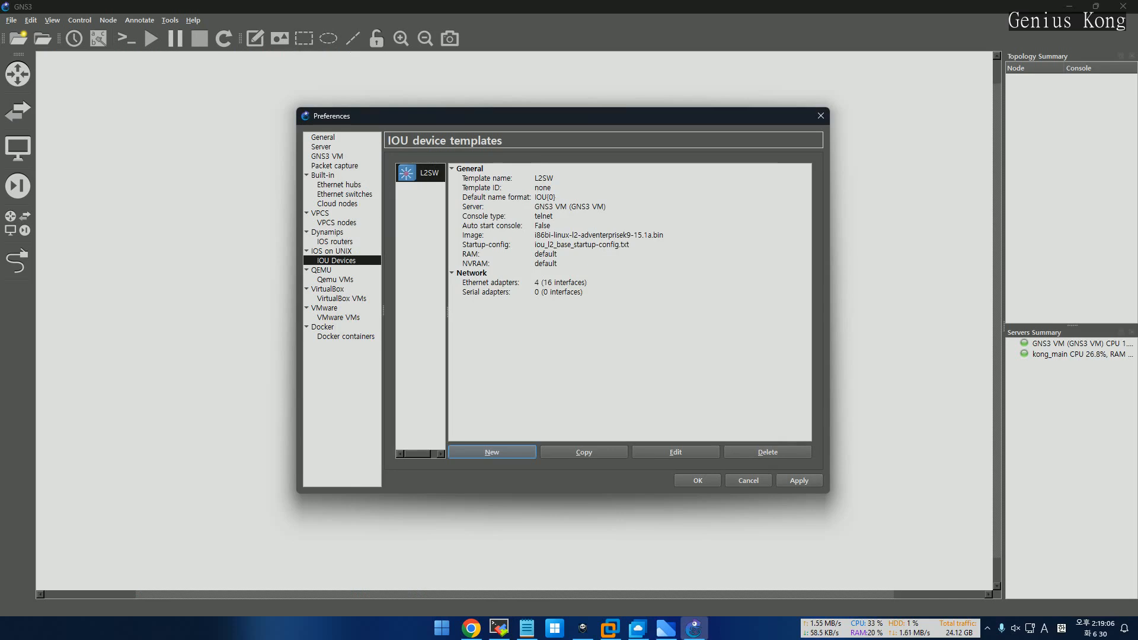
{"action": "left_click", "coordinate": [798, 480]}
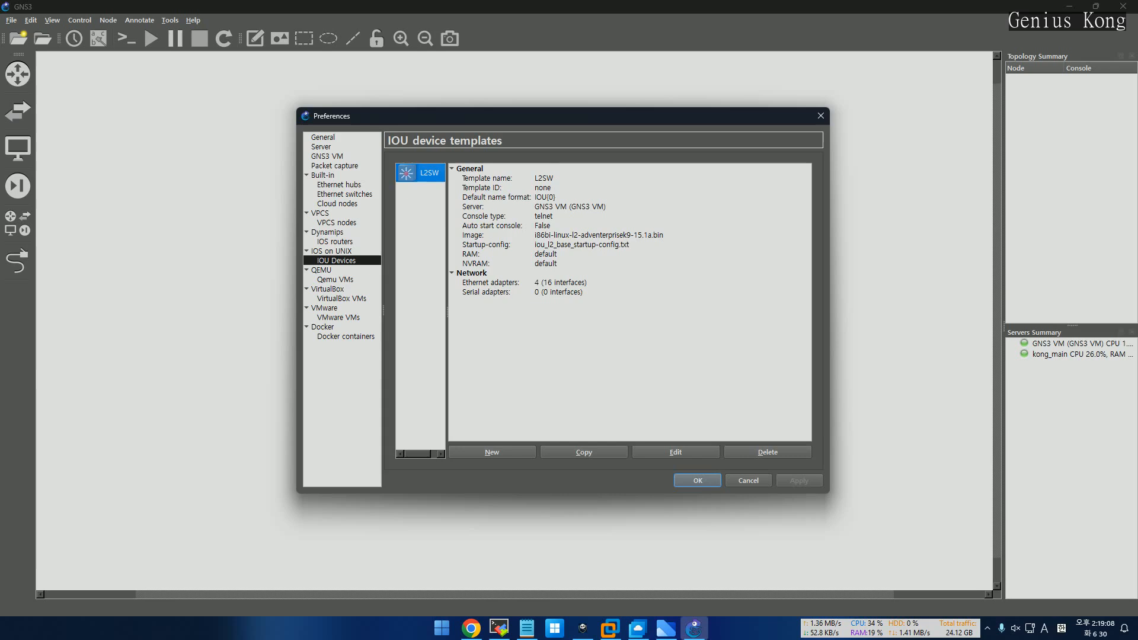
{"action": "key", "text": "Return"}
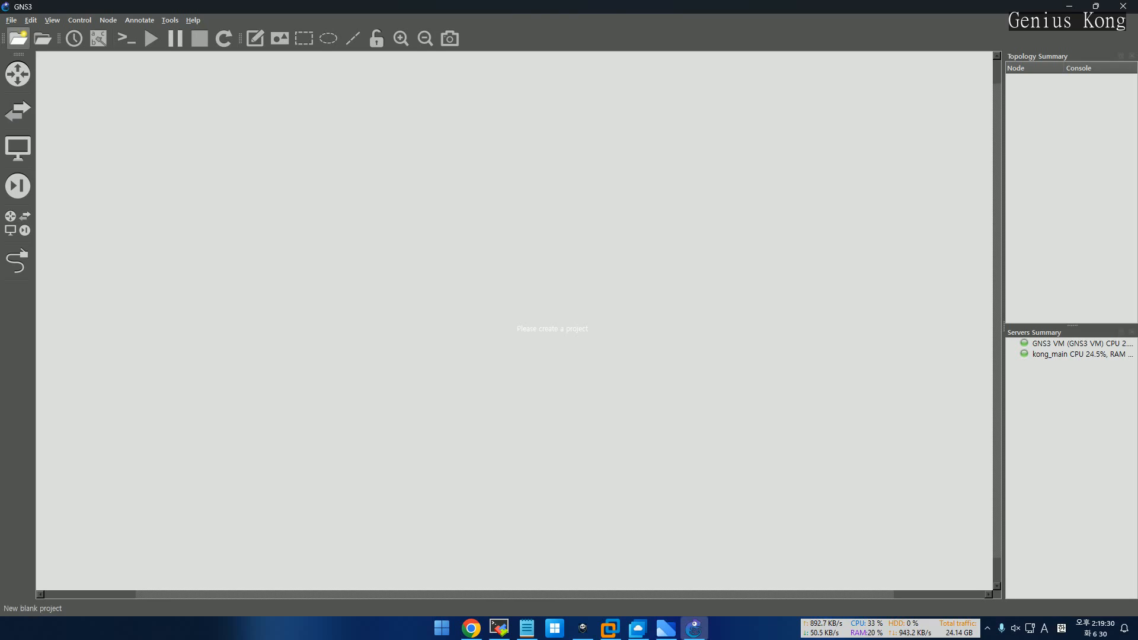
Create a new project named u3r and show the available switches list
{"action": "left_click", "coordinate": [18, 38]}
{"action": "type", "text": "u3r"}
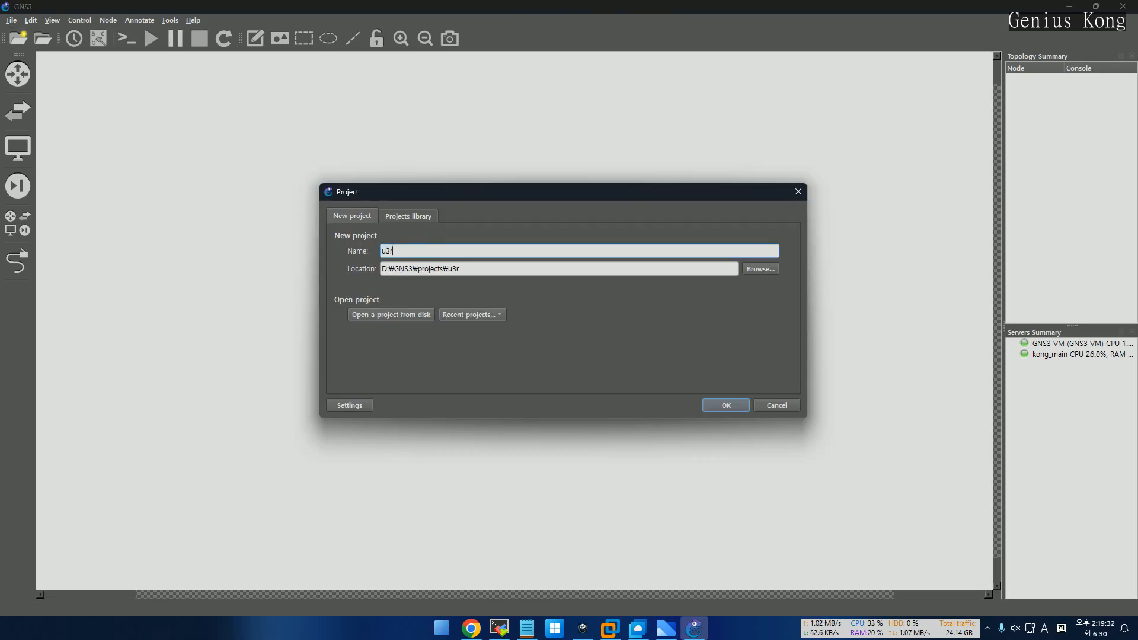
{"action": "key", "text": "Return"}
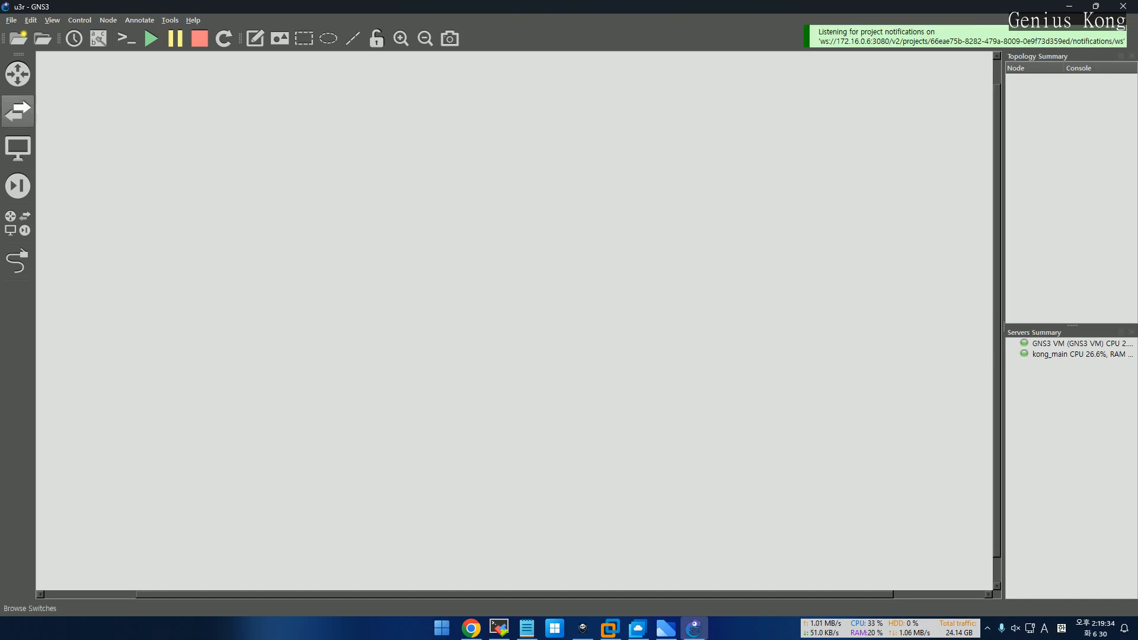
{"action": "left_click", "coordinate": [18, 111]}
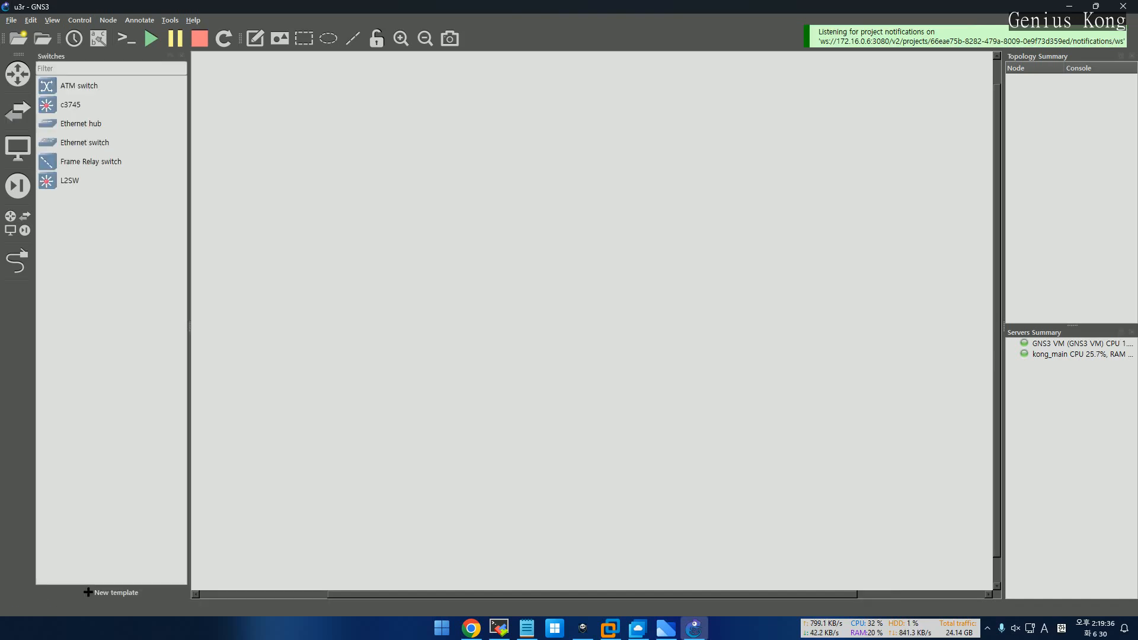
Place an IOU1 node from the L2SW template near the canvas centre and start it
{"action": "left_click", "coordinate": [70, 180]}
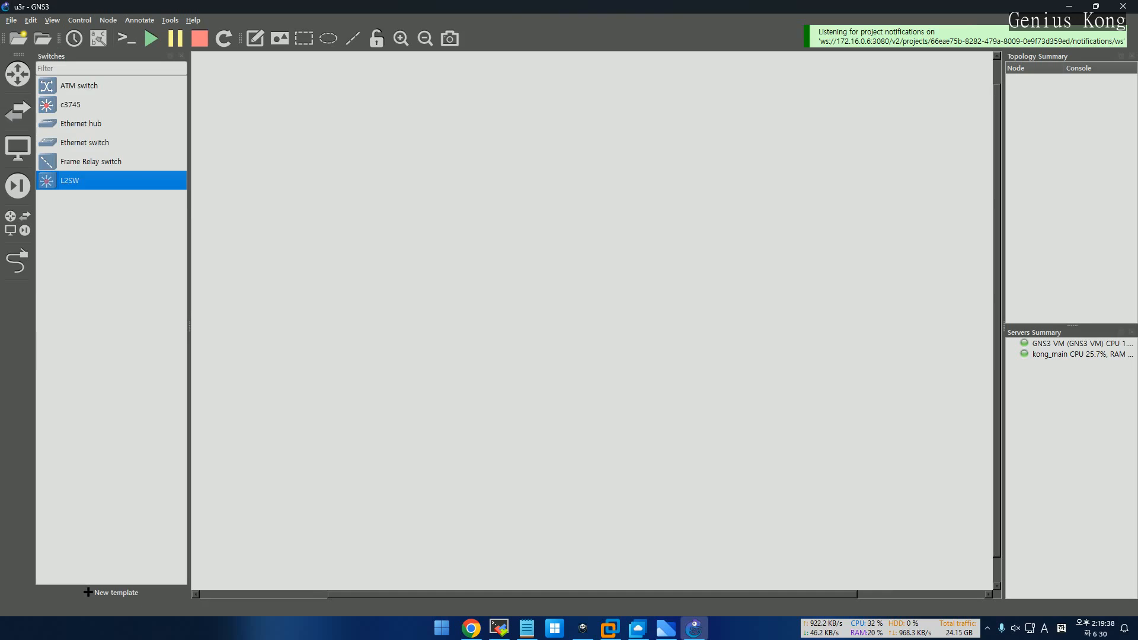
{"action": "left_click_drag", "start_coordinate": [70, 180], "coordinate": [522, 201]}
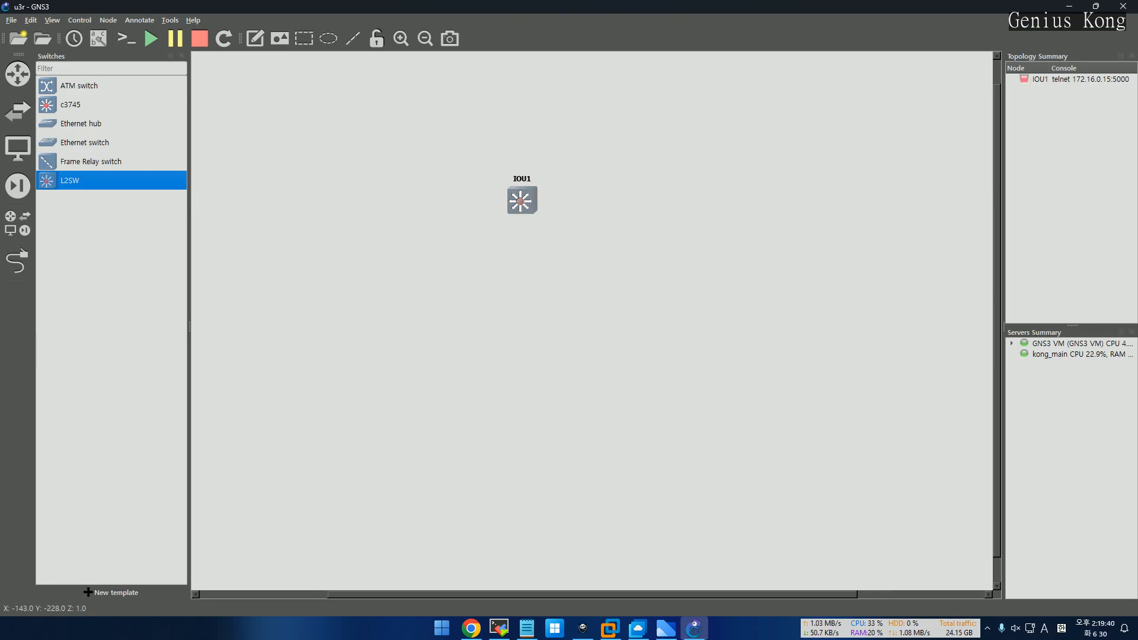
{"action": "mouse_move", "coordinate": [524, 205]}
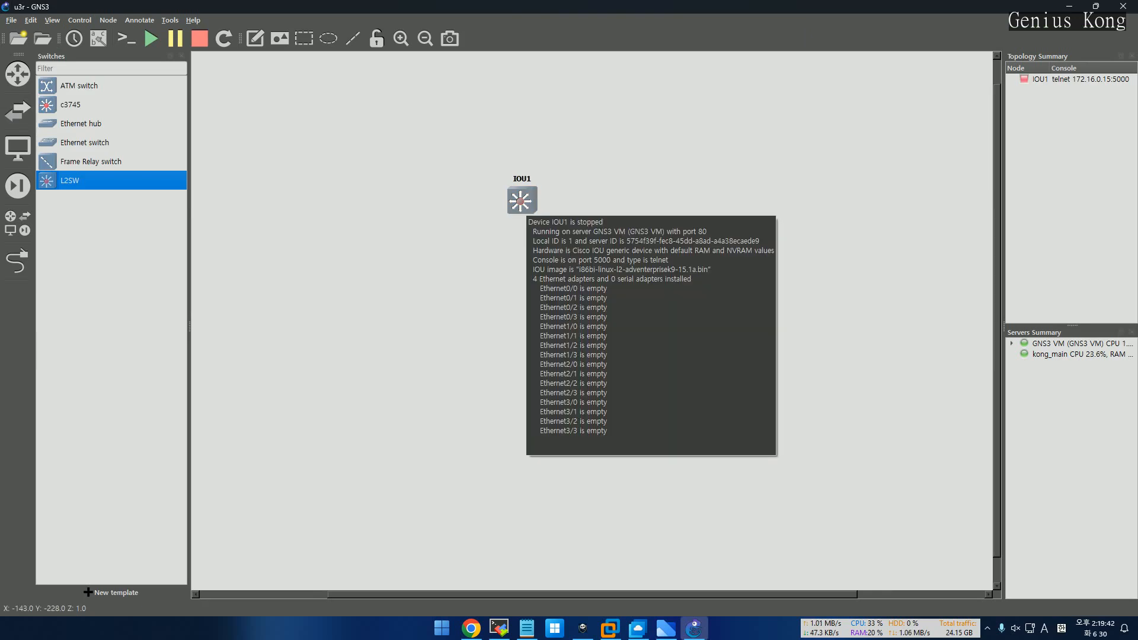
{"action": "right_click", "coordinate": [514, 199]}
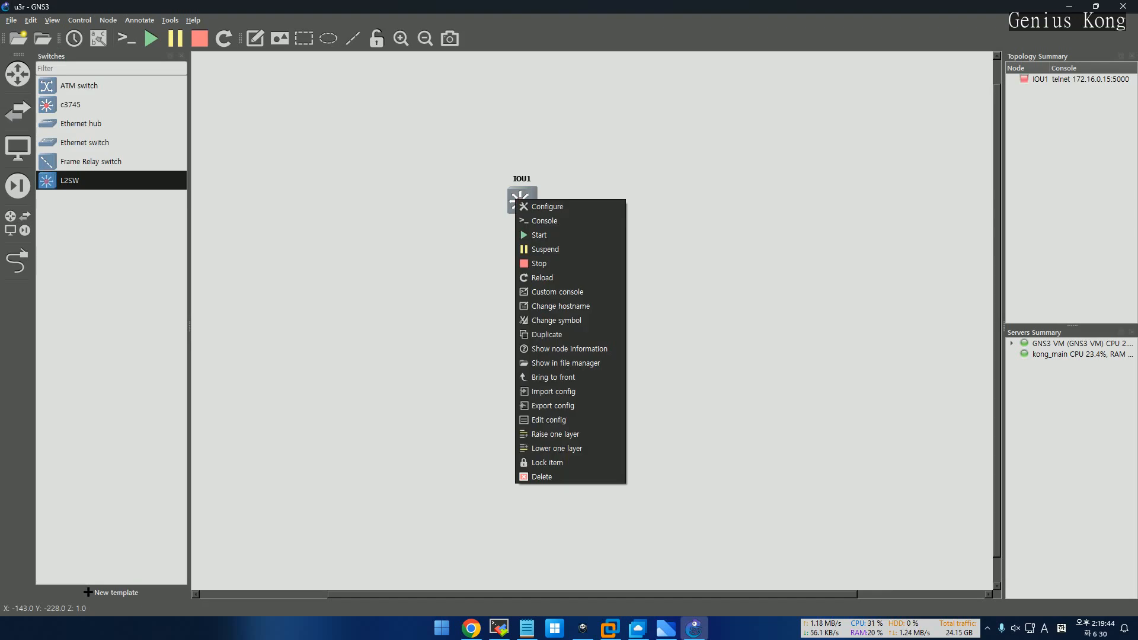
{"action": "left_click", "coordinate": [539, 234]}
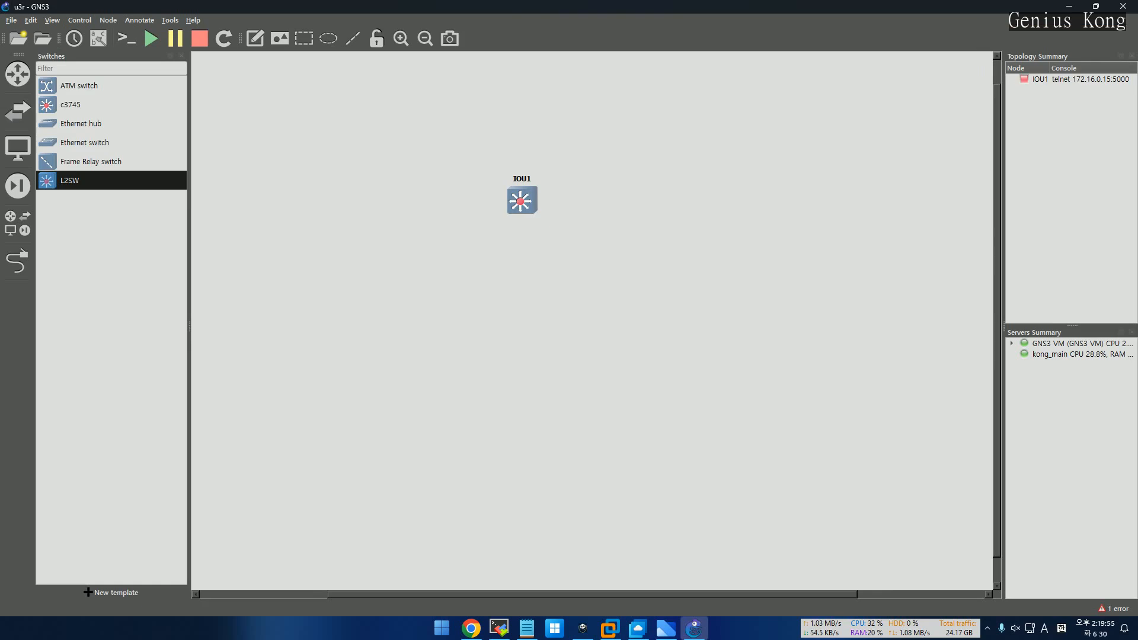
Try starting the IOU1 node a second time after the errors
{"action": "mouse_move", "coordinate": [525, 201]}
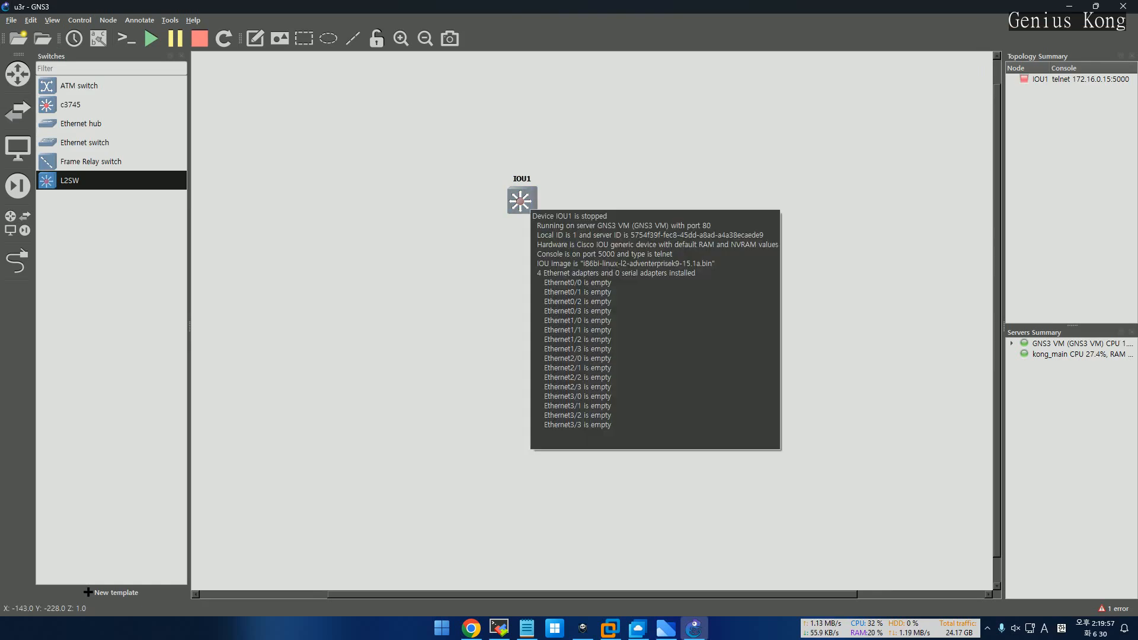
{"action": "right_click", "coordinate": [526, 200]}
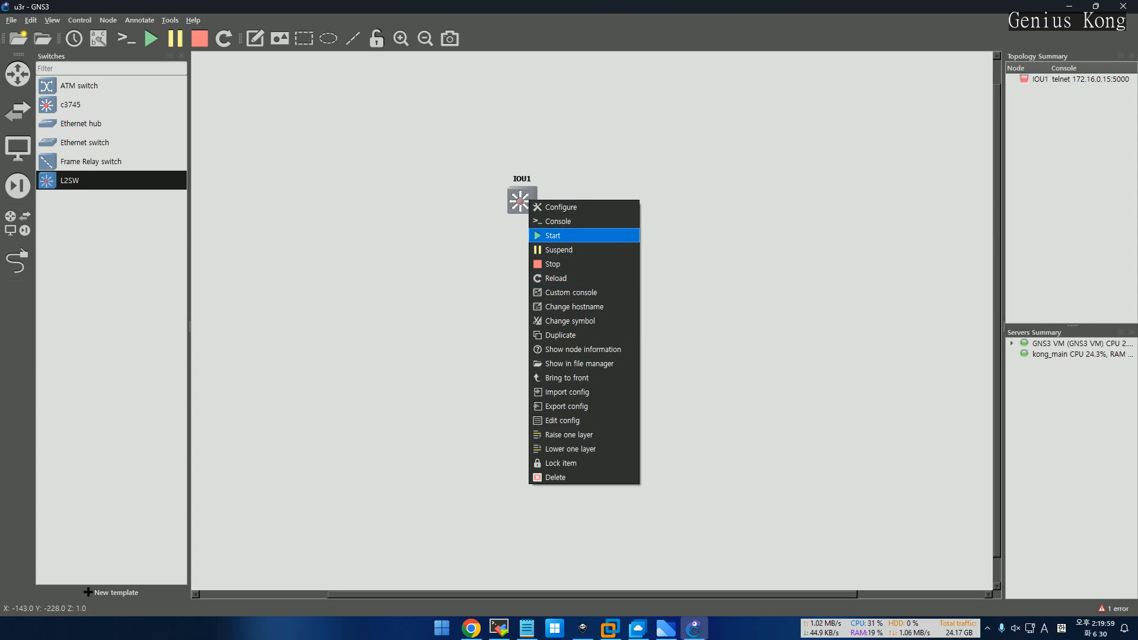
{"action": "left_click", "coordinate": [554, 235]}
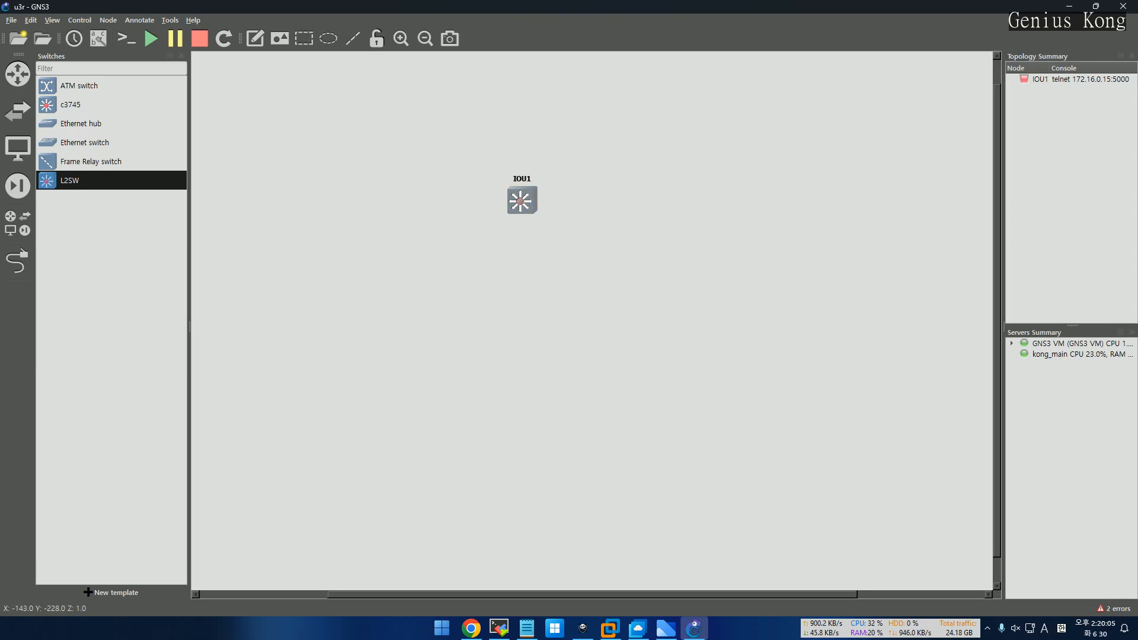
Delete the IOU1 node from the project and confirm the removal
{"action": "right_click", "coordinate": [534, 203]}
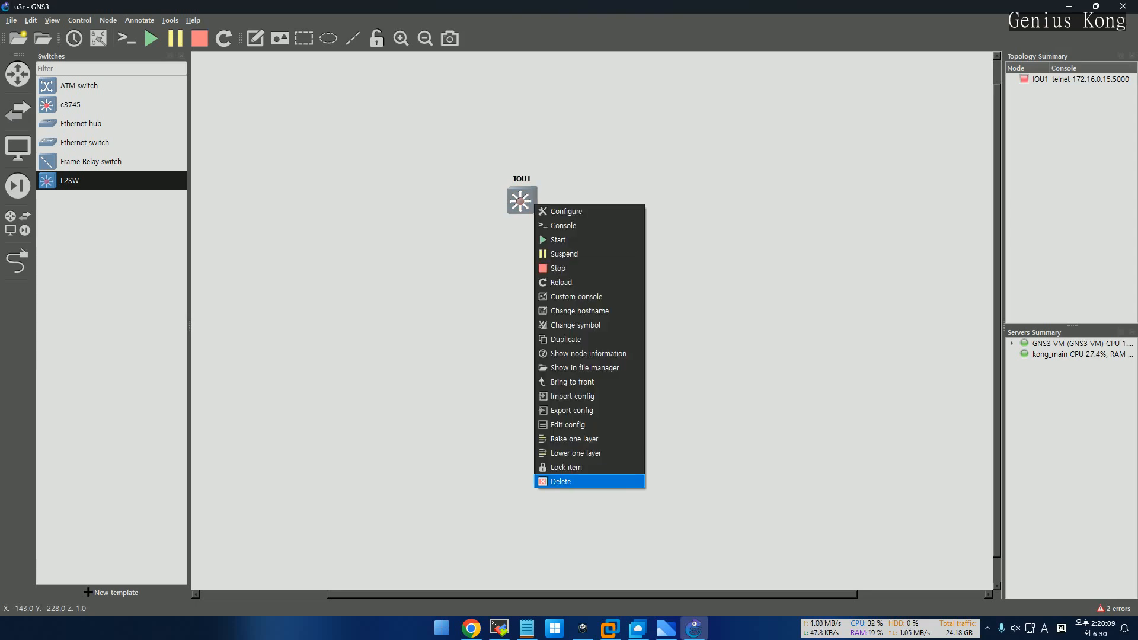
{"action": "left_click", "coordinate": [560, 481]}
{"action": "left_click", "coordinate": [575, 326]}
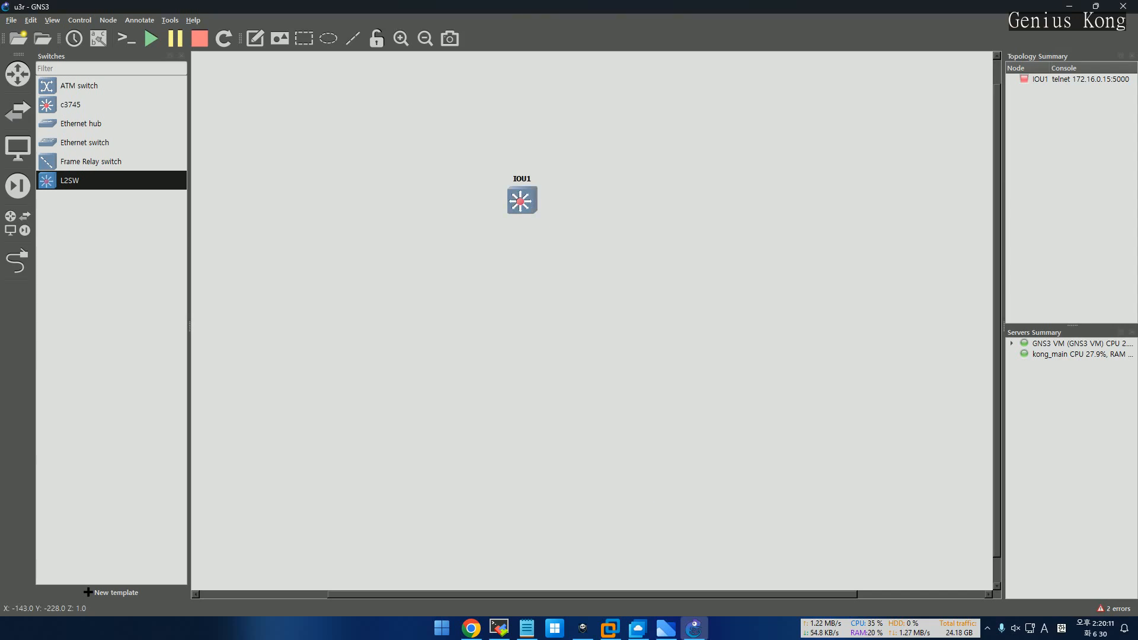
Open the CISCO IOS folder on the NAS Cloud shared drive and browse its contents
{"action": "left_click", "coordinate": [471, 628]}
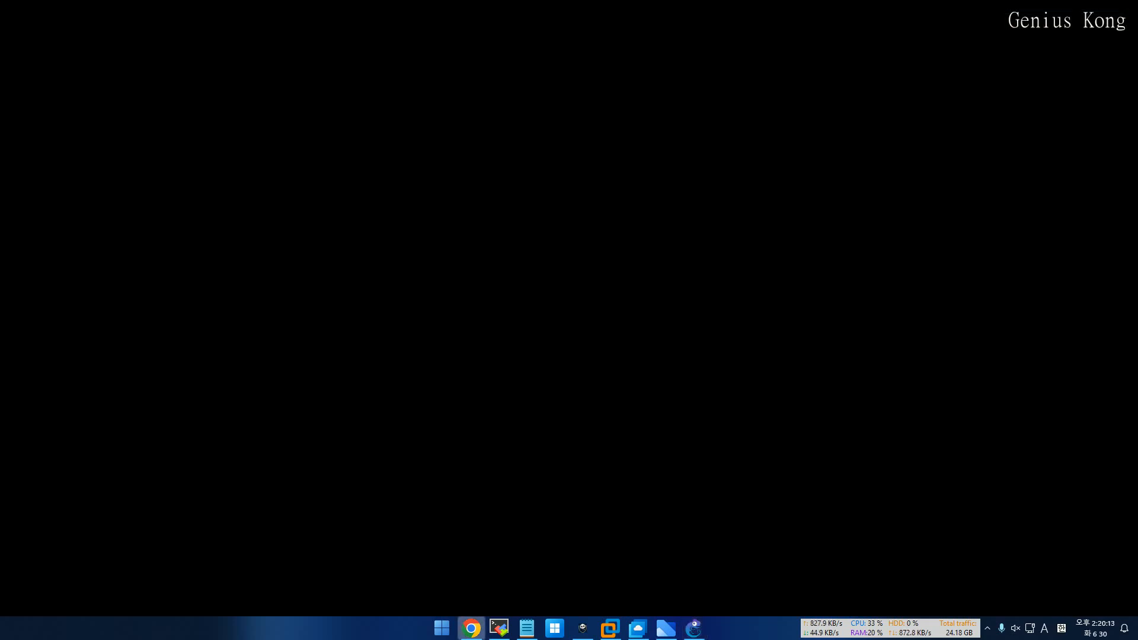
{"action": "scroll", "coordinate": [735, 385], "scroll_direction": "up", "scroll_amount": 15}
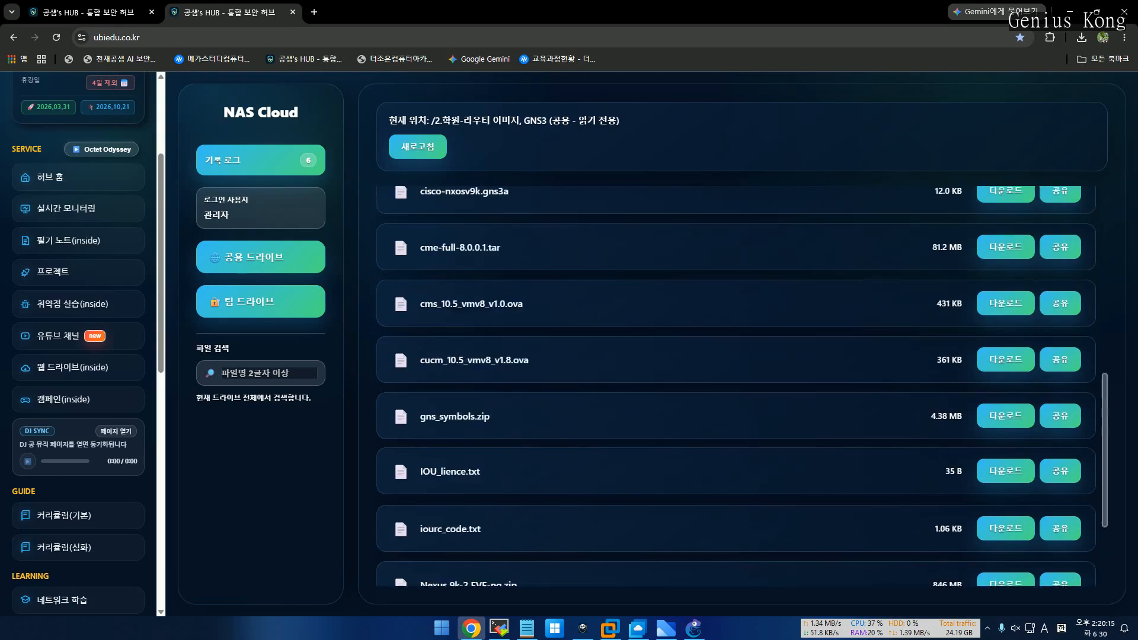
{"action": "scroll", "coordinate": [734, 385], "scroll_direction": "down", "scroll_amount": 1}
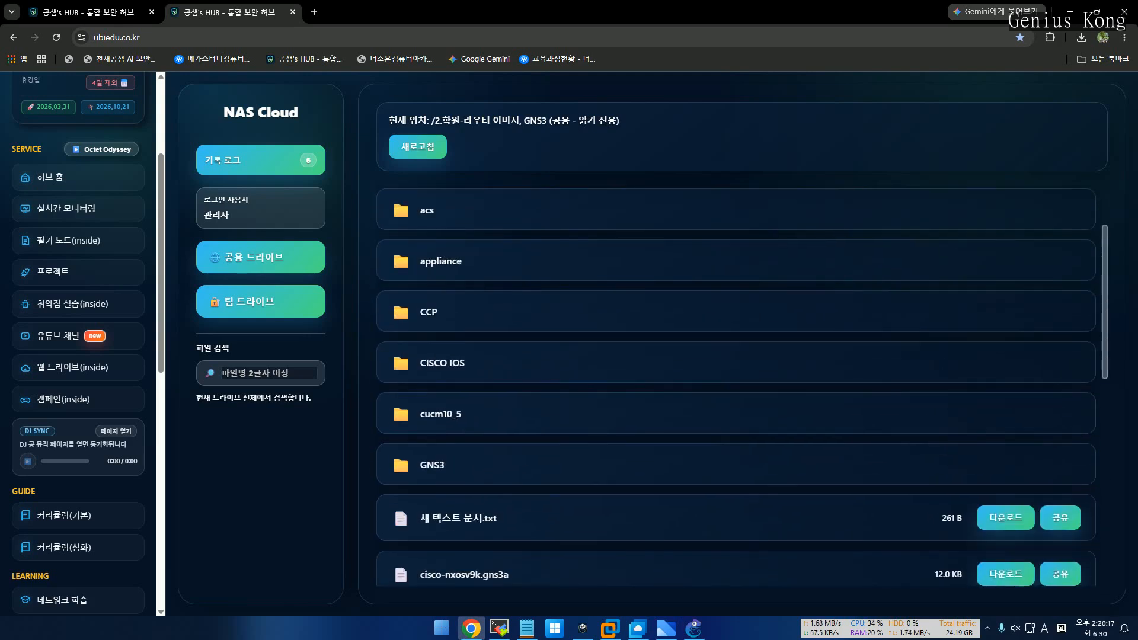
{"action": "left_click", "coordinate": [442, 362]}
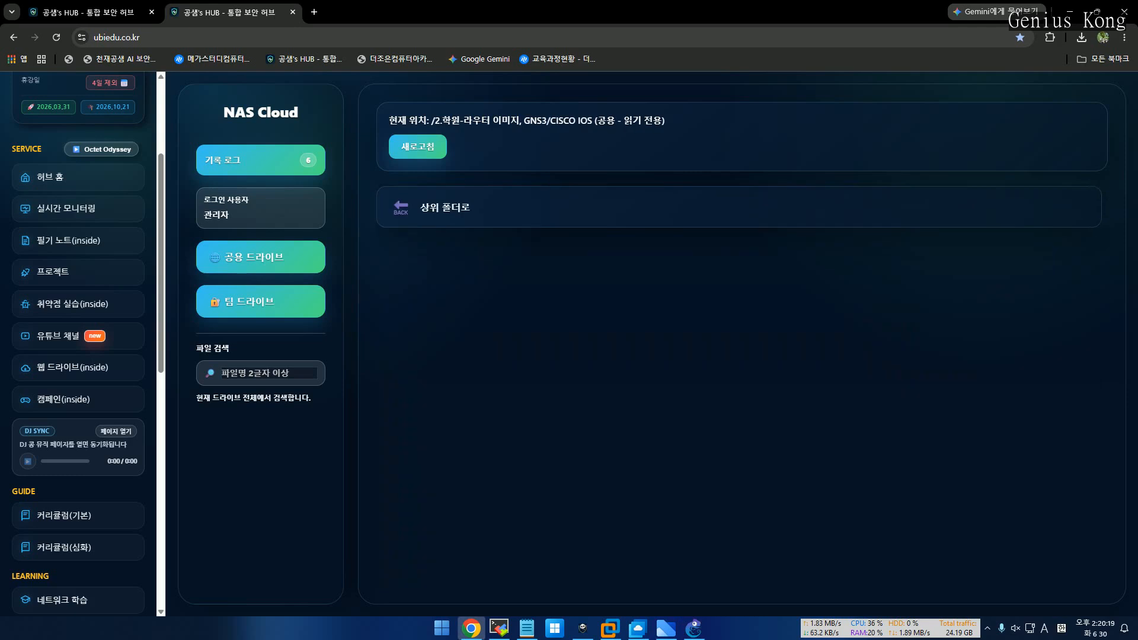
{"action": "scroll", "coordinate": [735, 385], "scroll_direction": "down", "scroll_amount": 5}
{"action": "scroll", "coordinate": [734, 386], "scroll_direction": "down", "scroll_amount": 3}
{"action": "scroll", "coordinate": [734, 385], "scroll_direction": "up", "scroll_amount": 2}
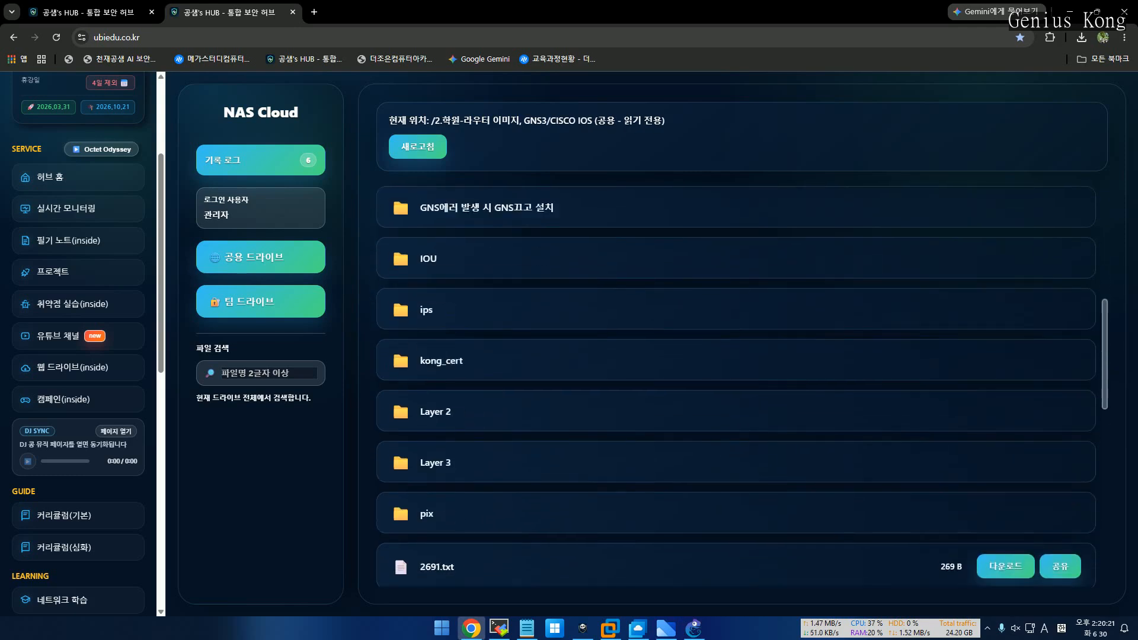
{"action": "scroll", "coordinate": [735, 385], "scroll_direction": "down", "scroll_amount": 2}
{"action": "scroll", "coordinate": [734, 385], "scroll_direction": "up", "scroll_amount": 1}
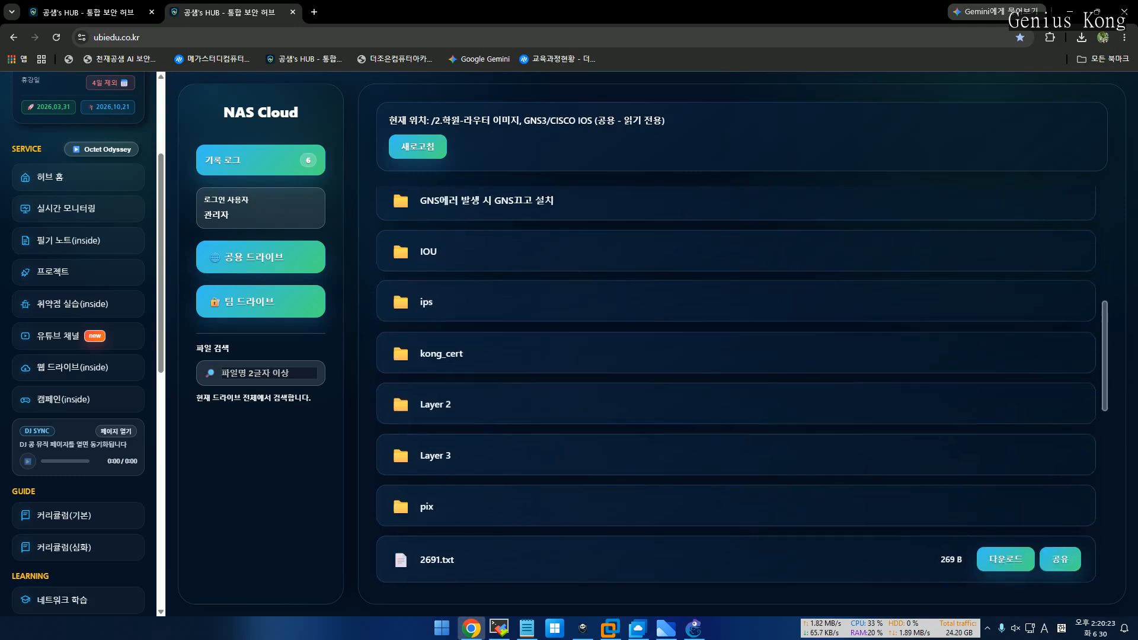
Look through the images in the IOU folder, then return to the CISCO IOS folder
{"action": "left_click", "coordinate": [427, 252]}
{"action": "scroll", "coordinate": [735, 385], "scroll_direction": "down", "scroll_amount": 2}
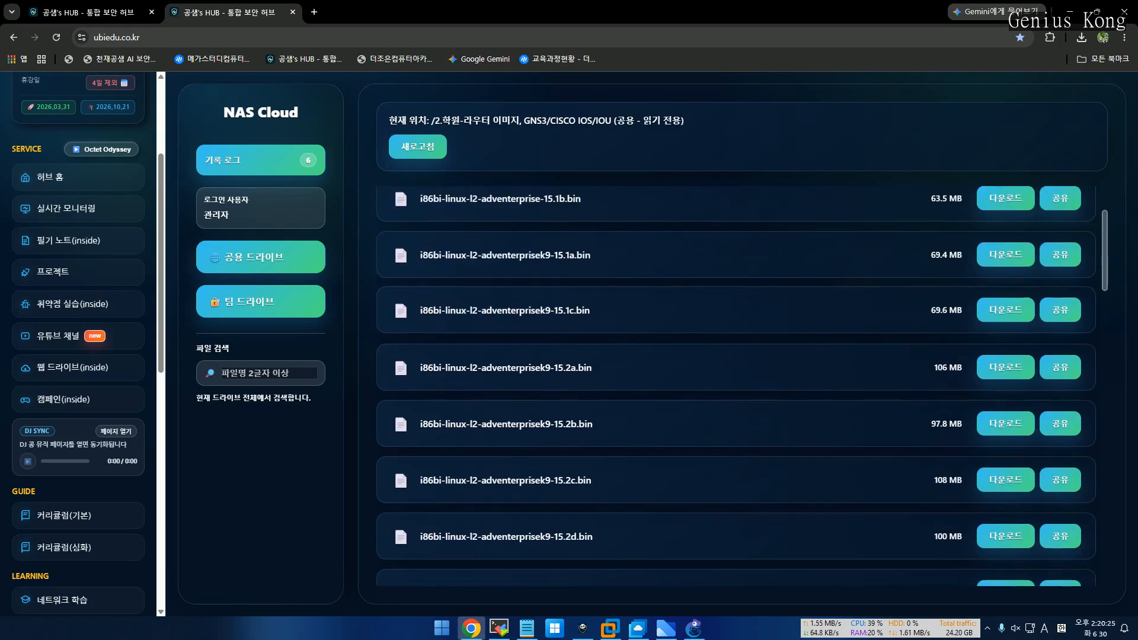
{"action": "scroll", "coordinate": [735, 386], "scroll_direction": "down", "scroll_amount": 5}
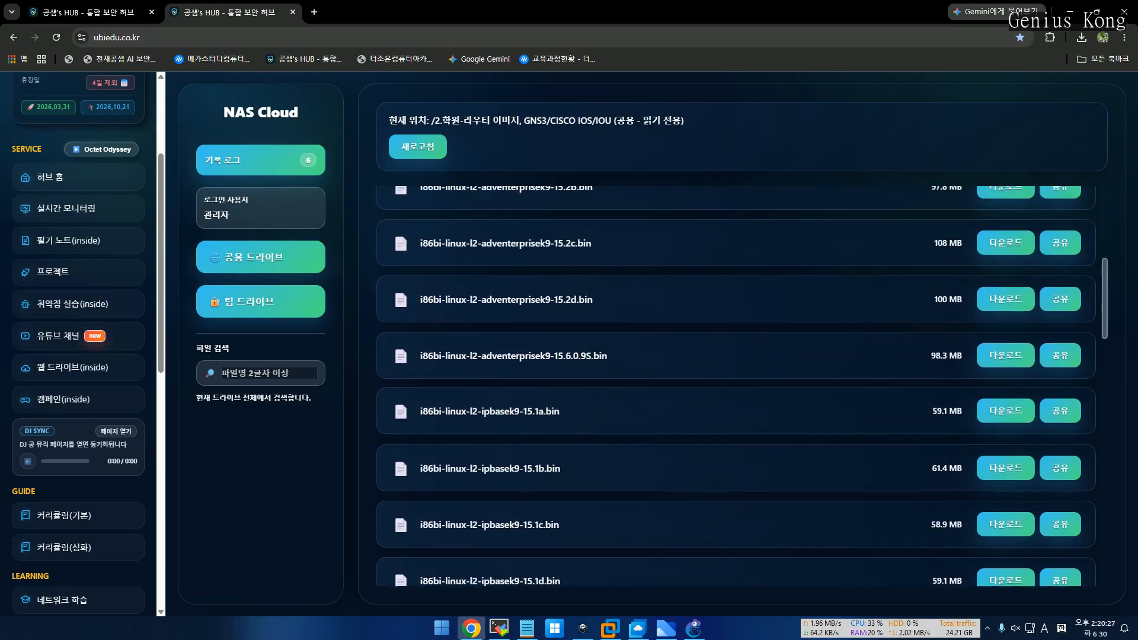
{"action": "scroll", "coordinate": [735, 385], "scroll_direction": "up", "scroll_amount": 2}
{"action": "scroll", "coordinate": [735, 385], "scroll_direction": "up", "scroll_amount": 5}
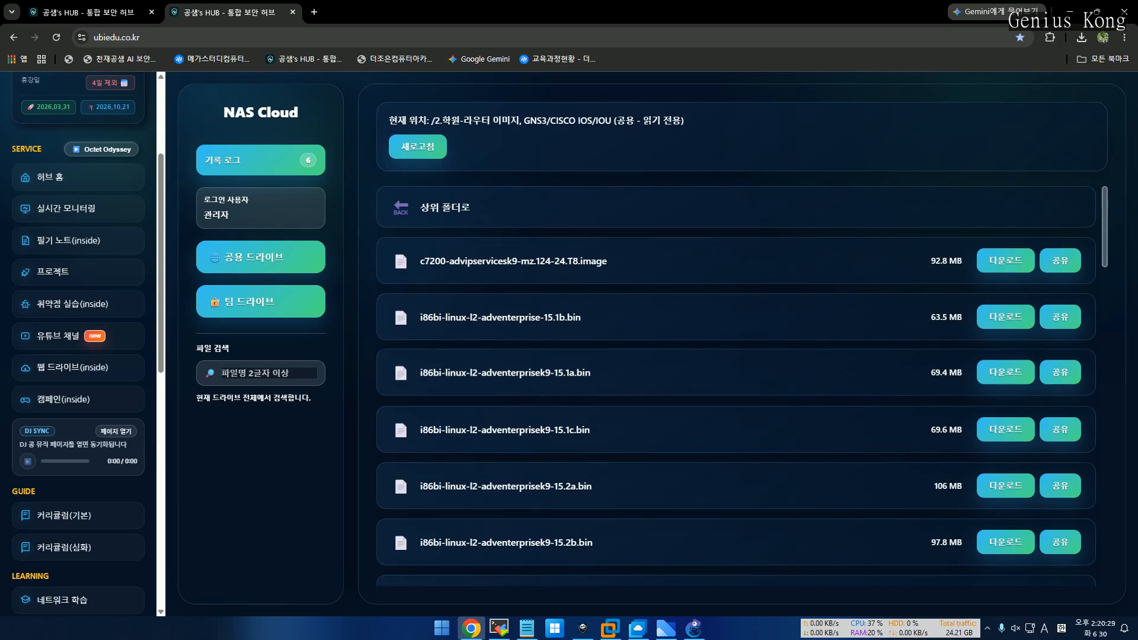
{"action": "left_click", "coordinate": [444, 206]}
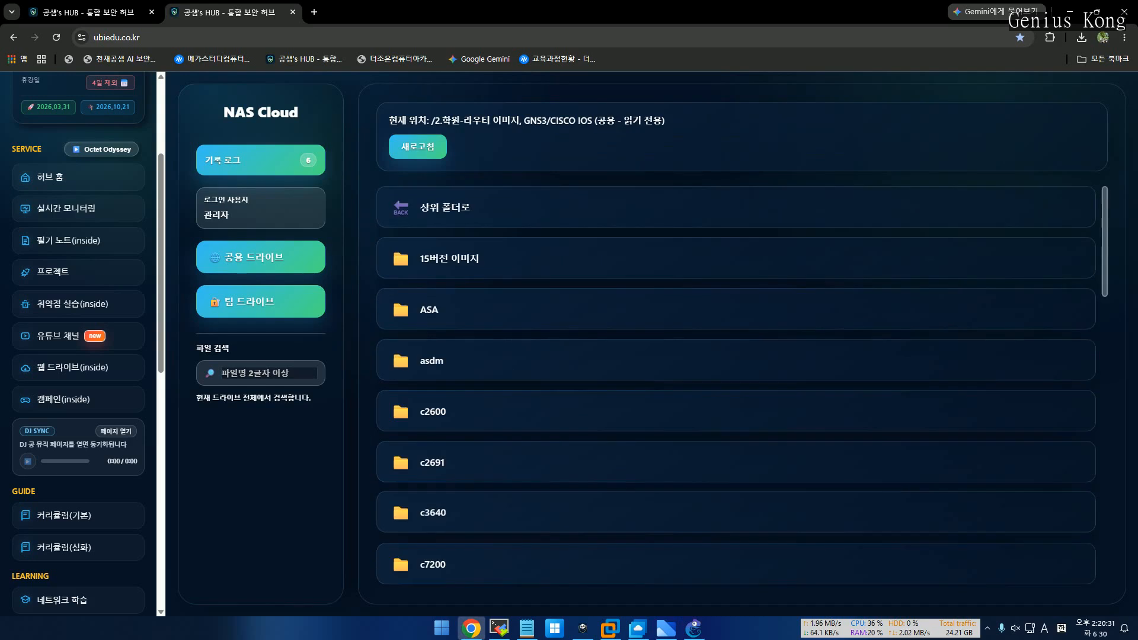
{"action": "key", "text": "alt+Tab"}
{"action": "key", "text": "alt+Tab"}
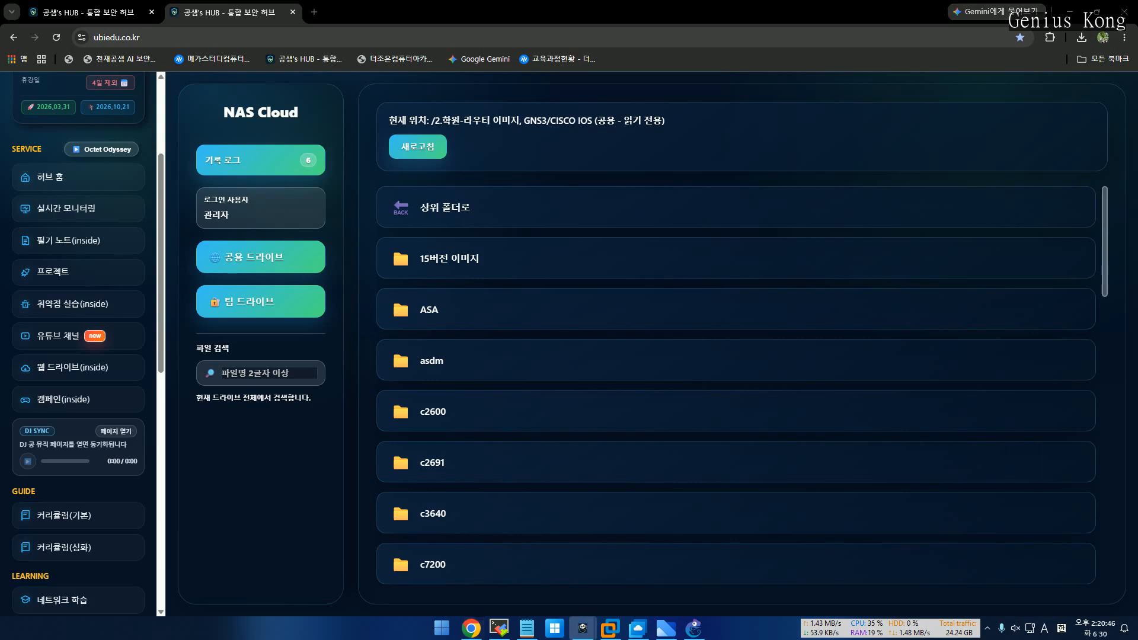